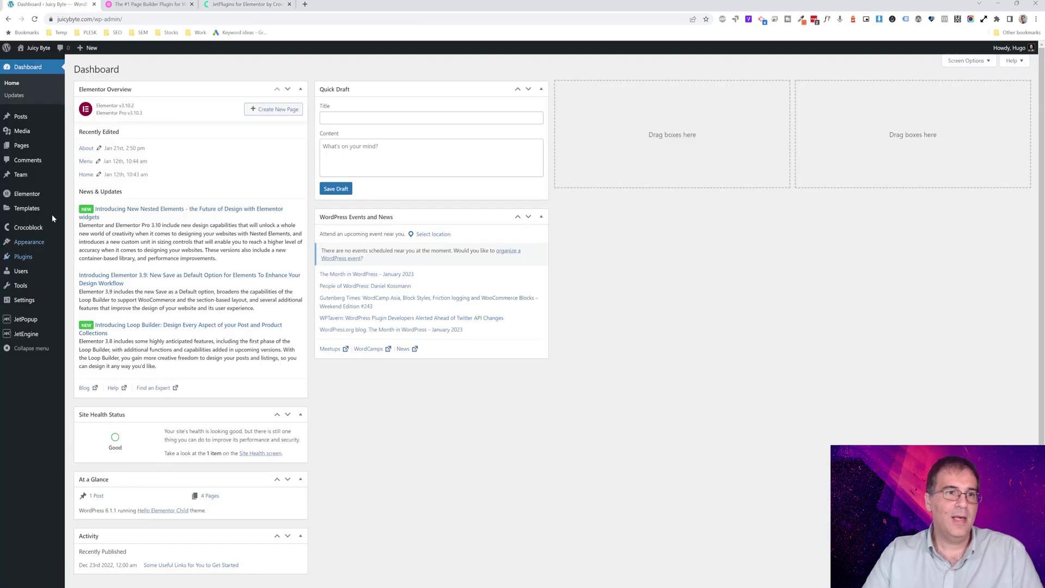
Review the installed JetPlugins on the Crocoblock dashboard and the further plugins available to install with the licence.
mouse_move(65, 113)
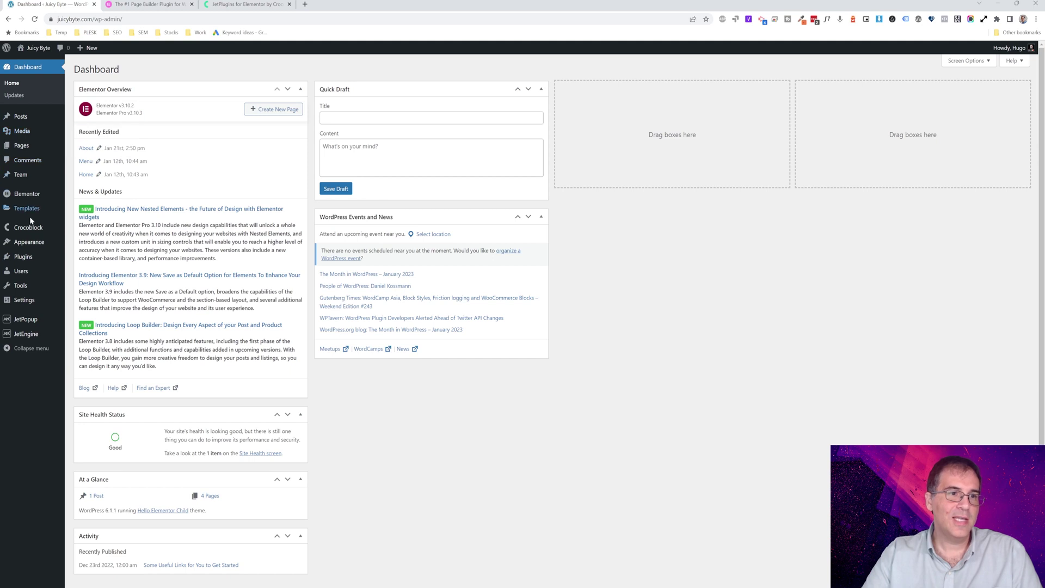
mouse_move(29, 231)
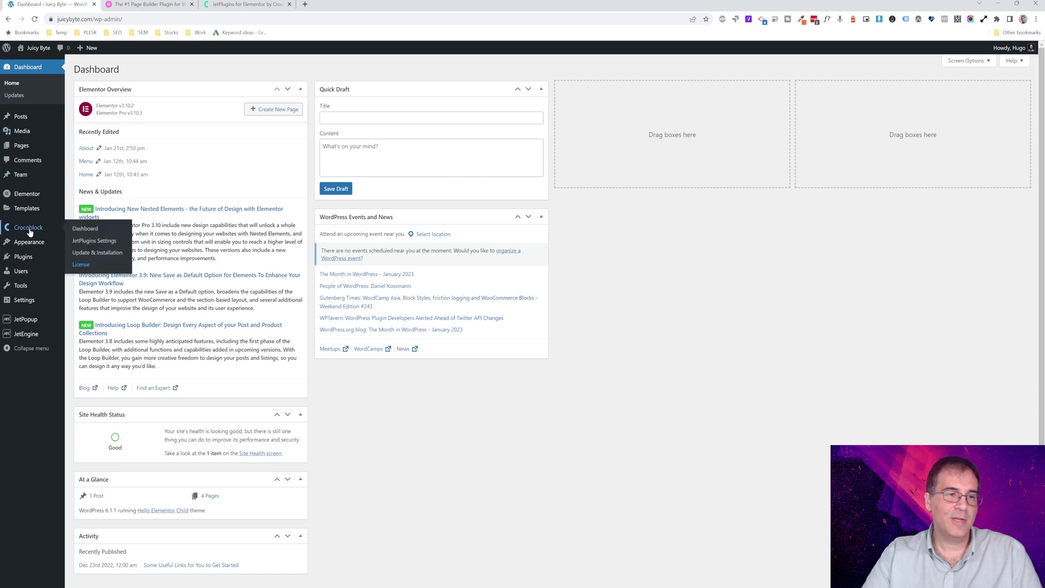
click(84, 231)
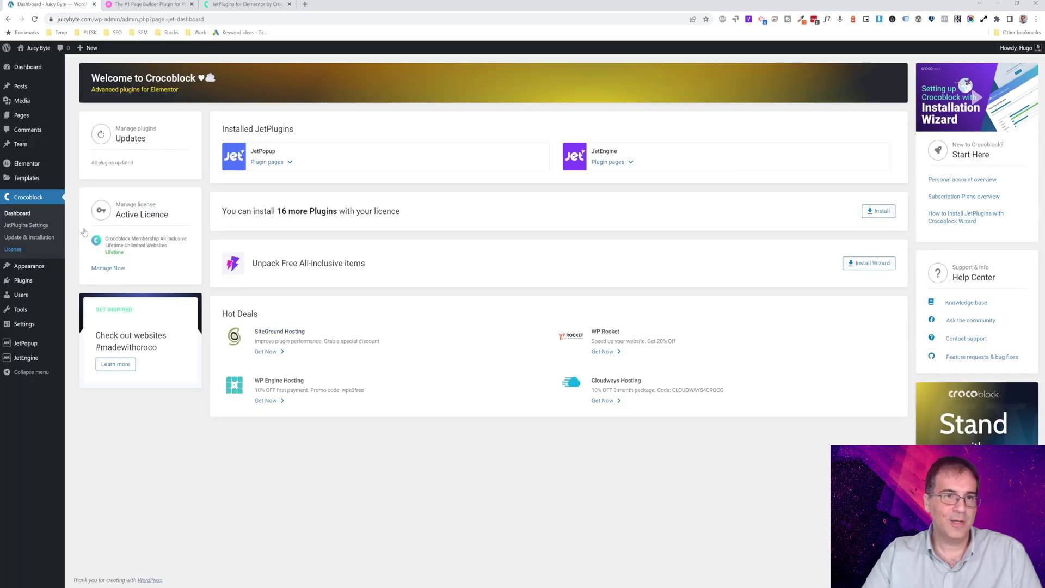
click(250, 162)
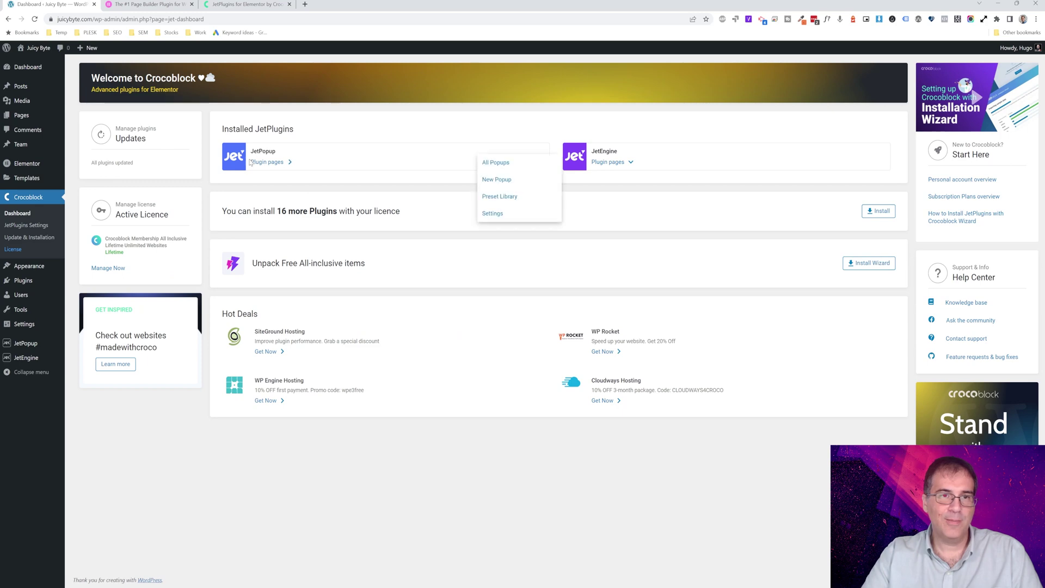
mouse_move(596, 151)
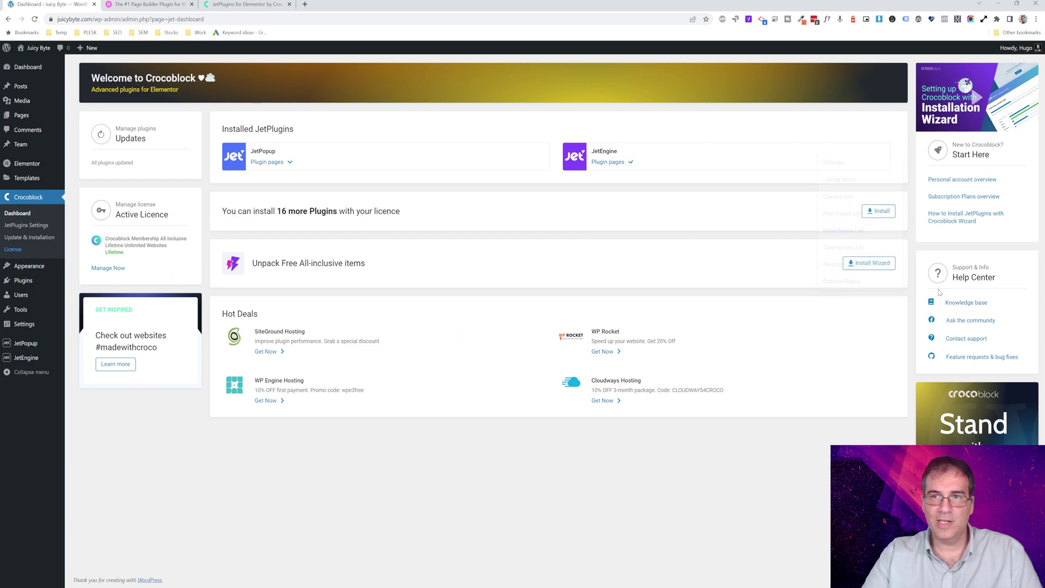
click(884, 212)
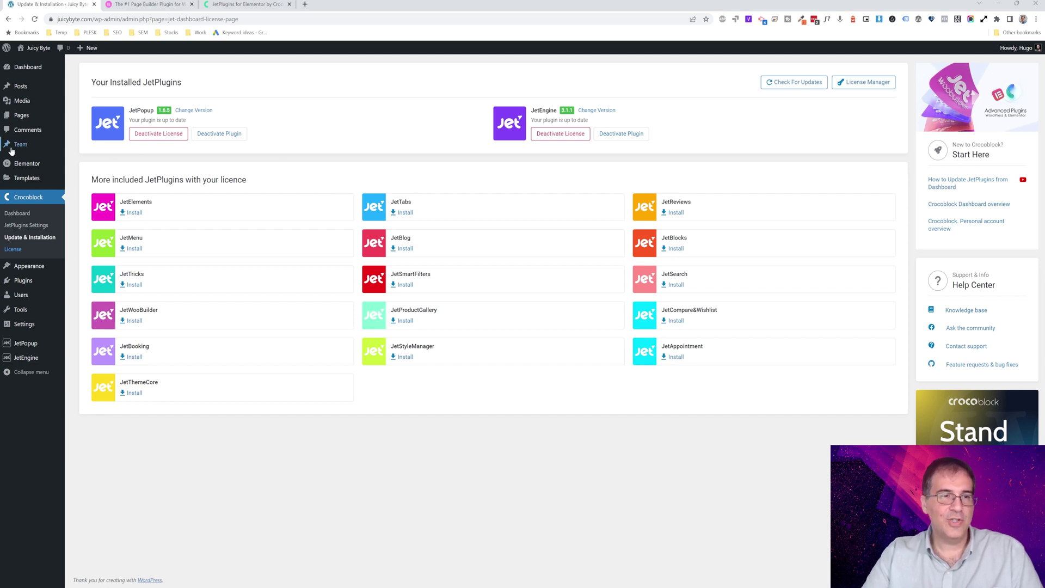
mouse_move(18, 149)
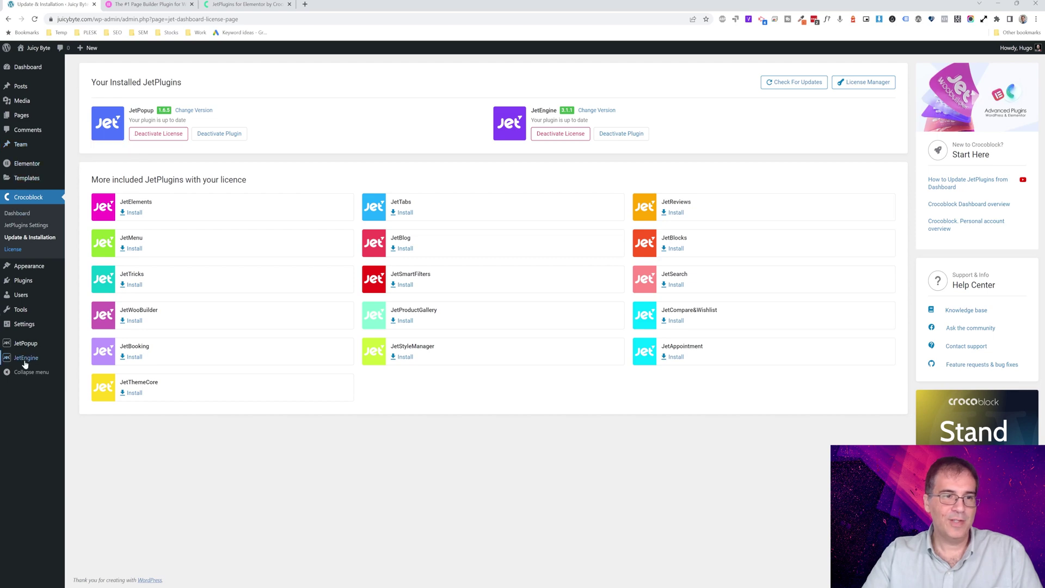
mouse_move(25, 363)
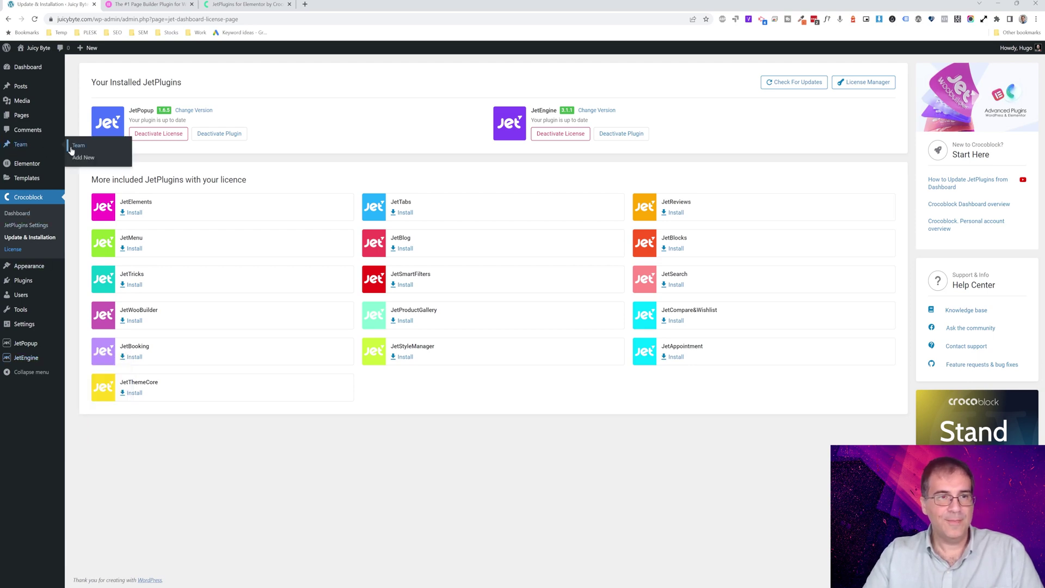
Start a new Team post with the team member's full name as title and the position Head Chef.
click(39, 145)
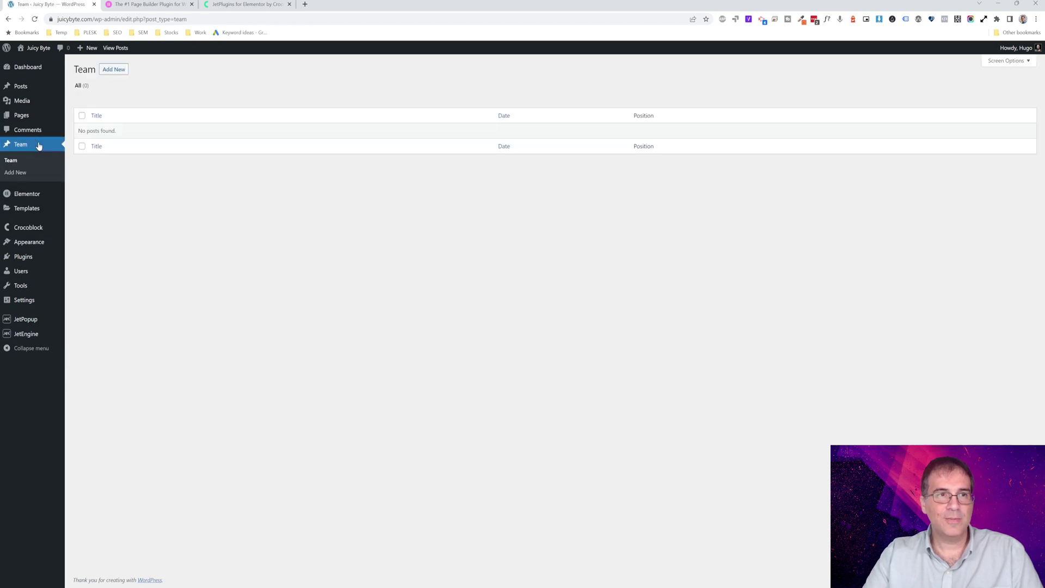
click(114, 70)
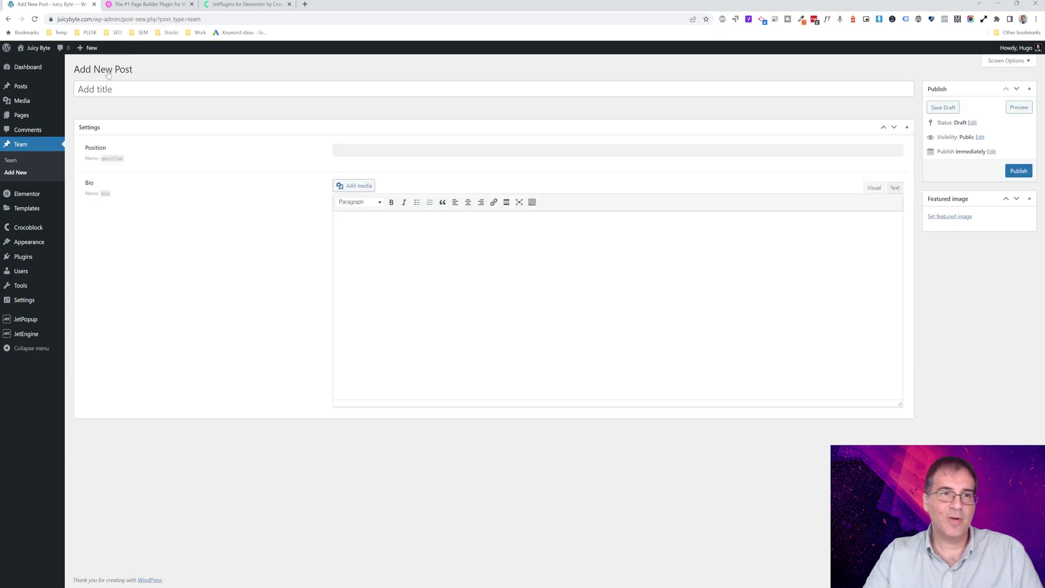
click(163, 85)
text(Micheal )
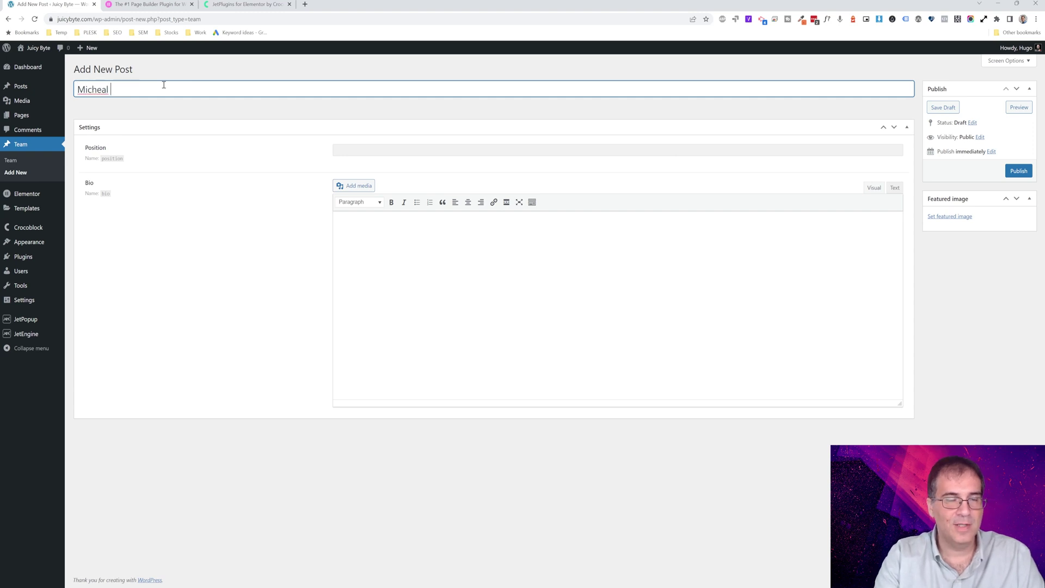
text(Jordan)
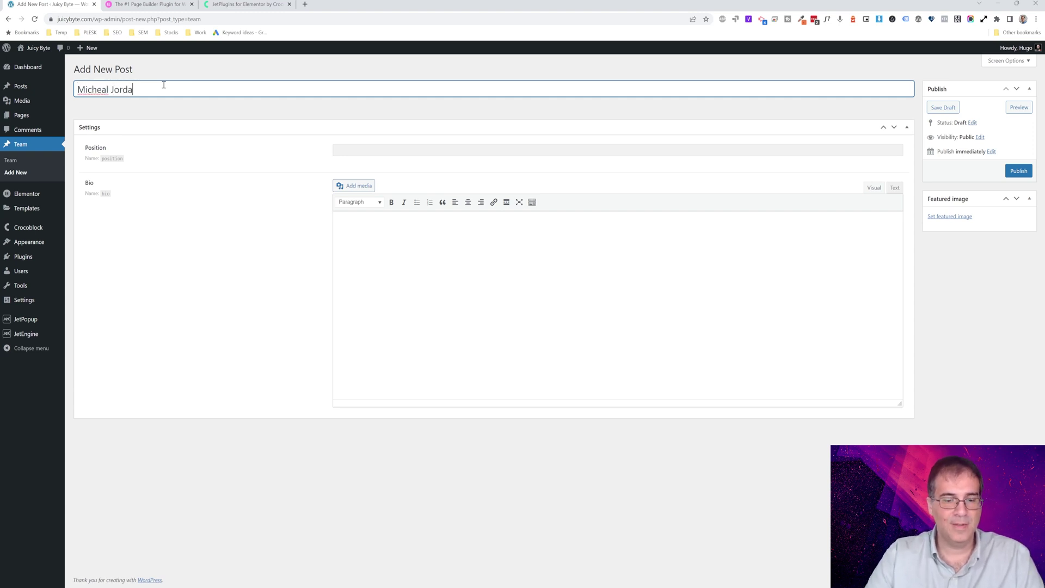
click(392, 150)
text(Head Chef)
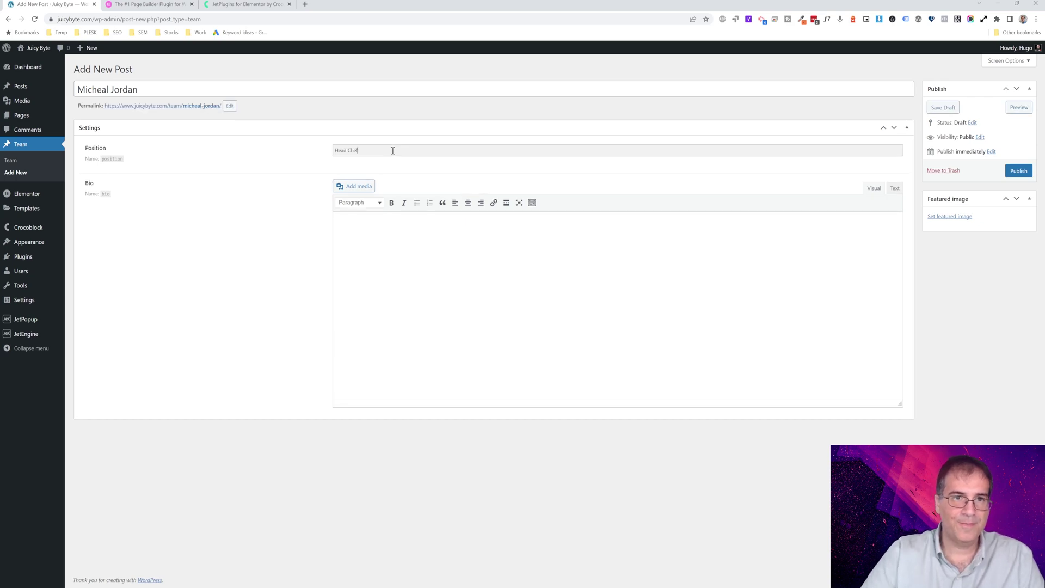
Get Lorem Ipsum placeholder text from loremipsum.io and paste it into the Head Chef post's Bio field.
click(450, 269)
click(308, 5)
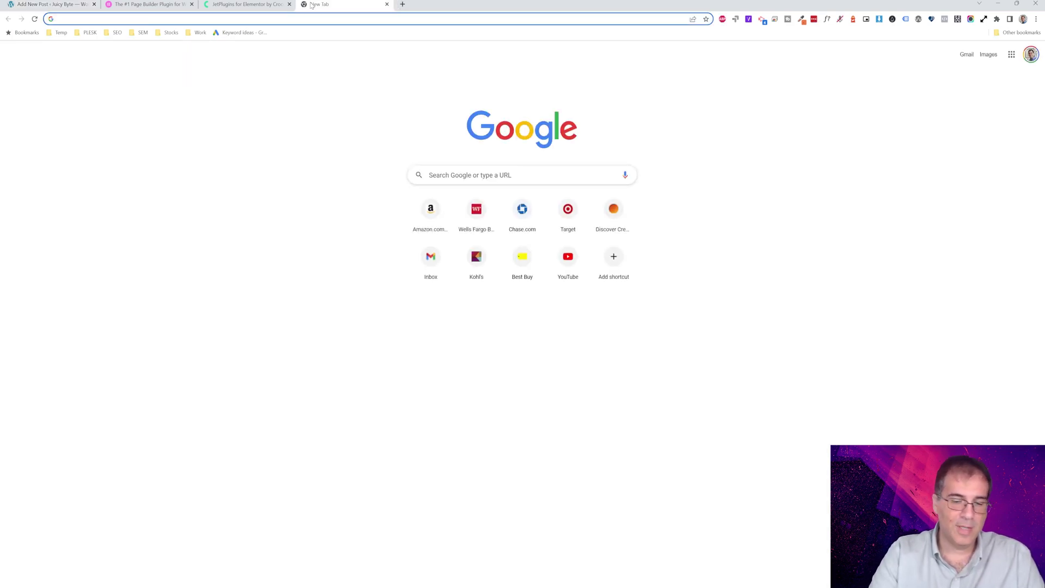
text(lorem)
key(Return)
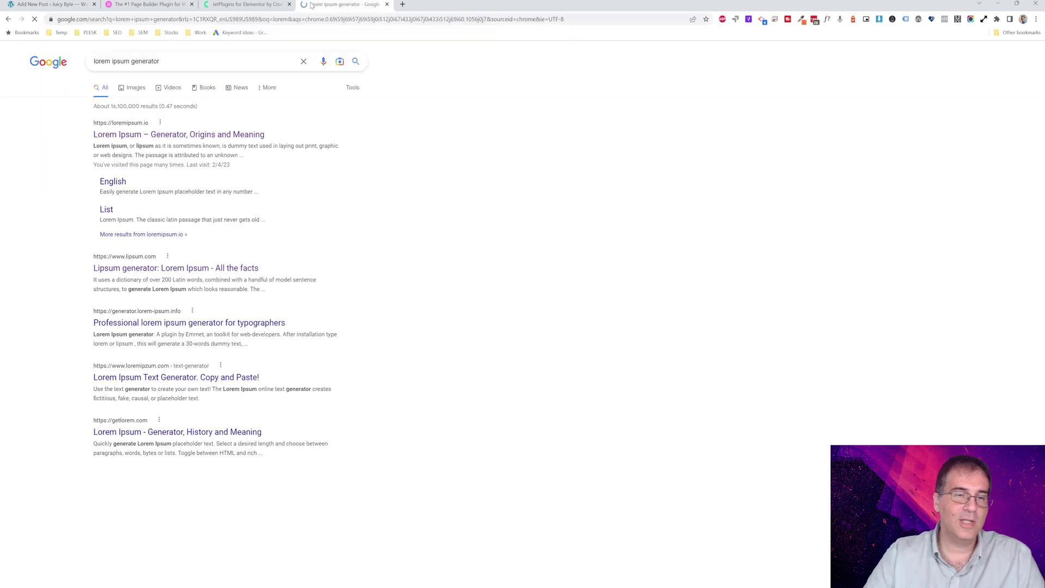
click(228, 136)
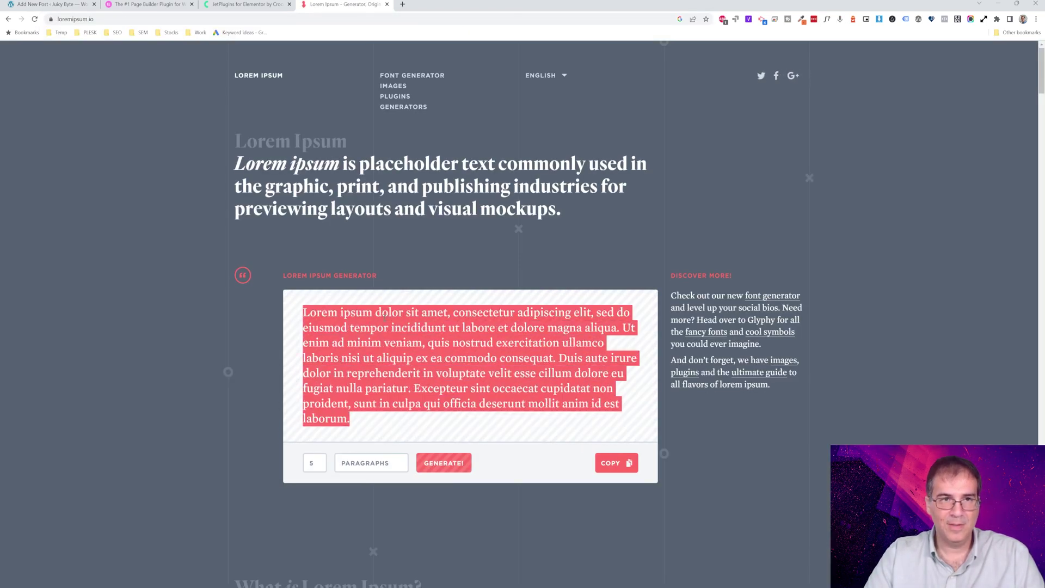
click(52, 4)
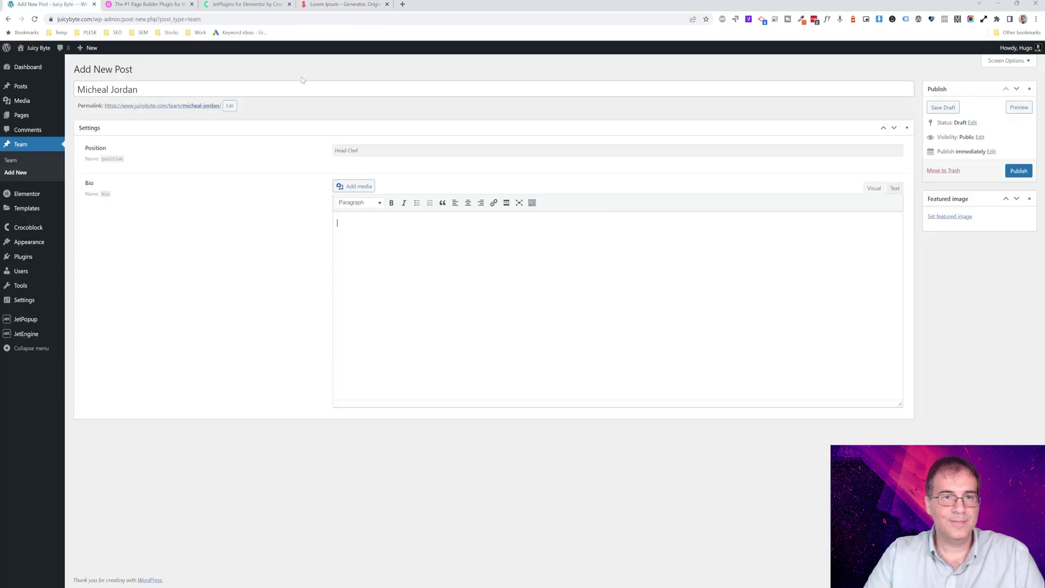
key(ctrl+v)
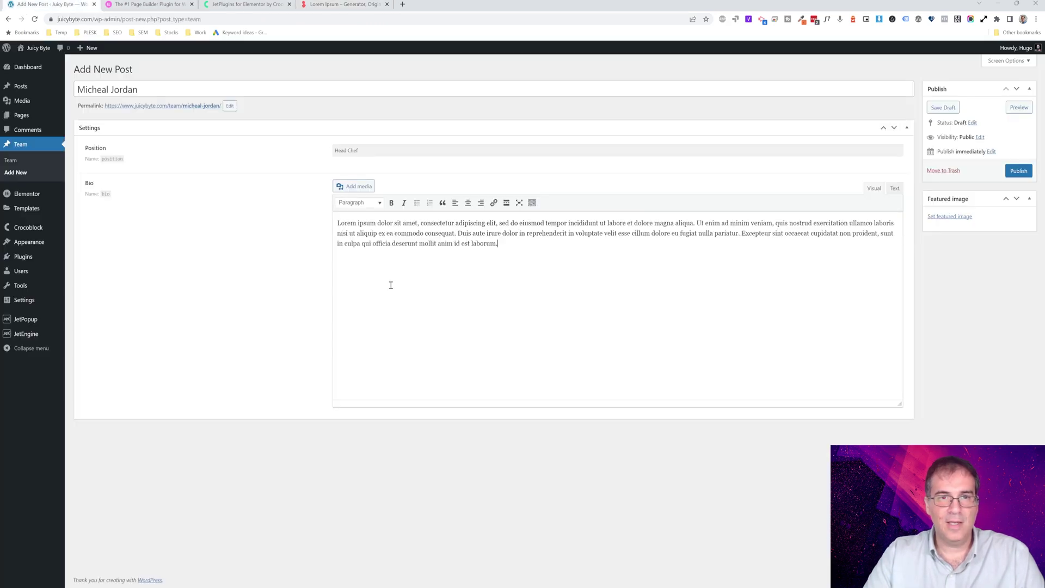
Set the portrait of the dark-haired man in a suit as the post's featured image and publish the post.
click(958, 217)
click(213, 165)
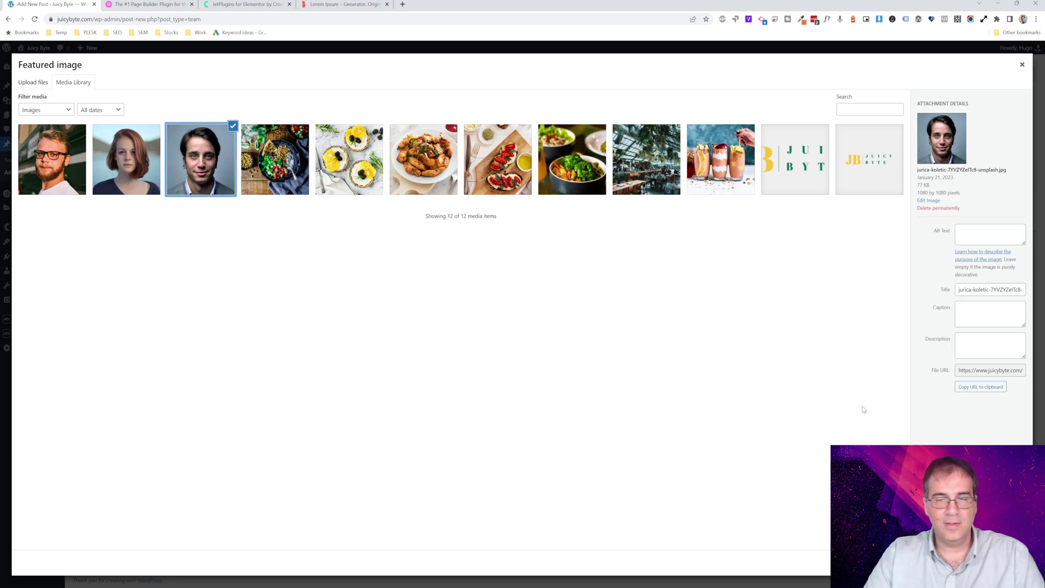
click(988, 562)
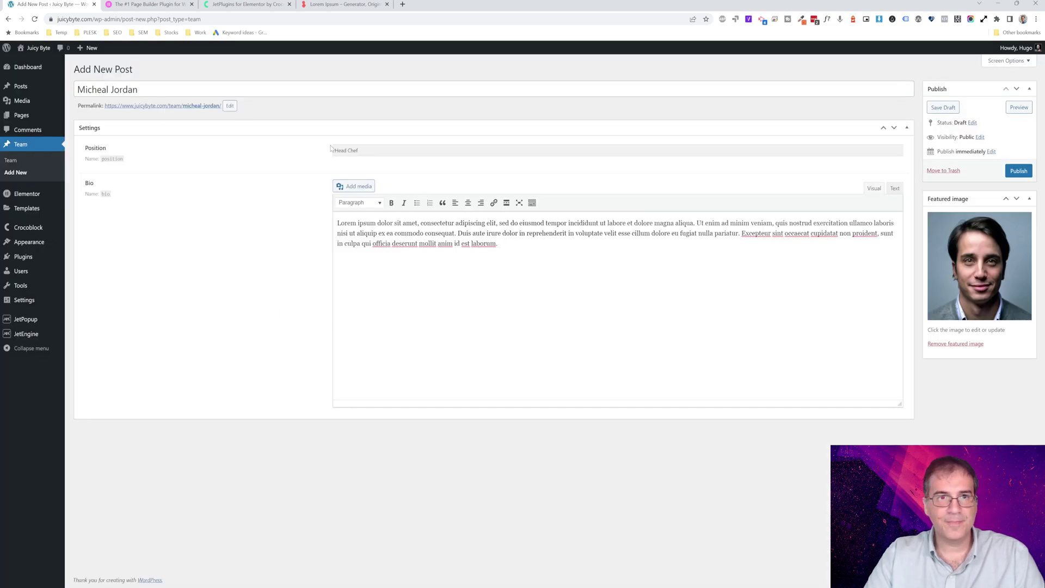
click(1018, 170)
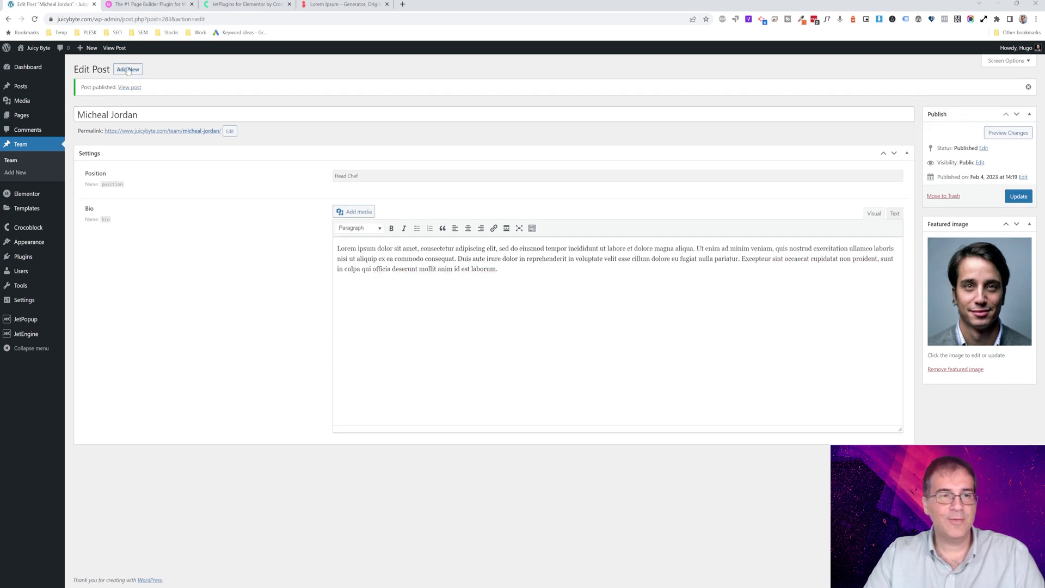
Create another Team post with the member's full name as title, position Head of Operations and the Lorem Ipsum text as bio.
click(129, 69)
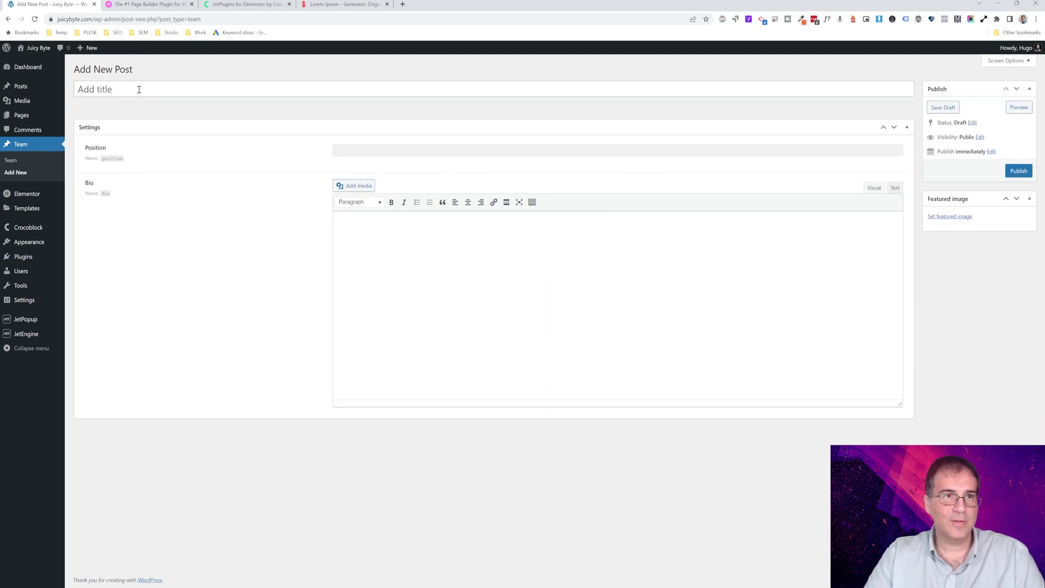
text(Michelle Jordan)
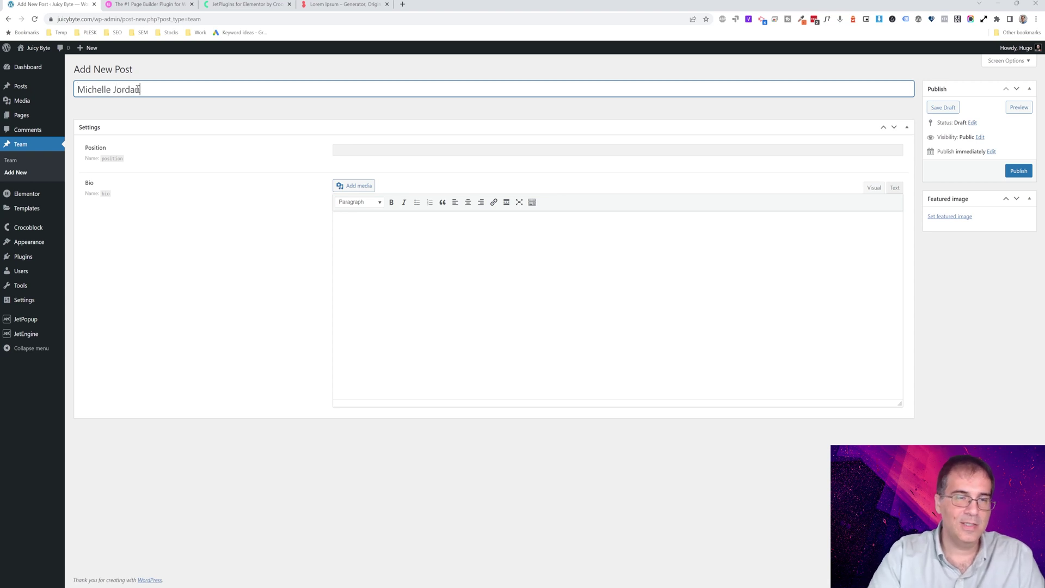
click(366, 150)
text(Ha)
text(ad of Operations)
click(451, 242)
text(Lorem ipsum dolor sit amet, consectetur adipiscing elit, sed do eiusmod tempor incididunt ut labore et dolore magna aliqua. Ut enim ad minim veniam, quis nostrud exercitation ullamco laboris nisi ut aliquip ex ea commodo consequat. Duis aute irure dolor in reprehenderit in voluptate velit esse cillum dolore eu fugiat nulla pariatur. Excepteur sint occaecat cupidatat non proident, sunt in culpa qui officia deserunt mollit anim id est laborum.)
Set the portrait of the red-haired woman as the Head of Operations post's featured image and publish it.
click(949, 216)
click(110, 158)
click(995, 562)
click(1017, 173)
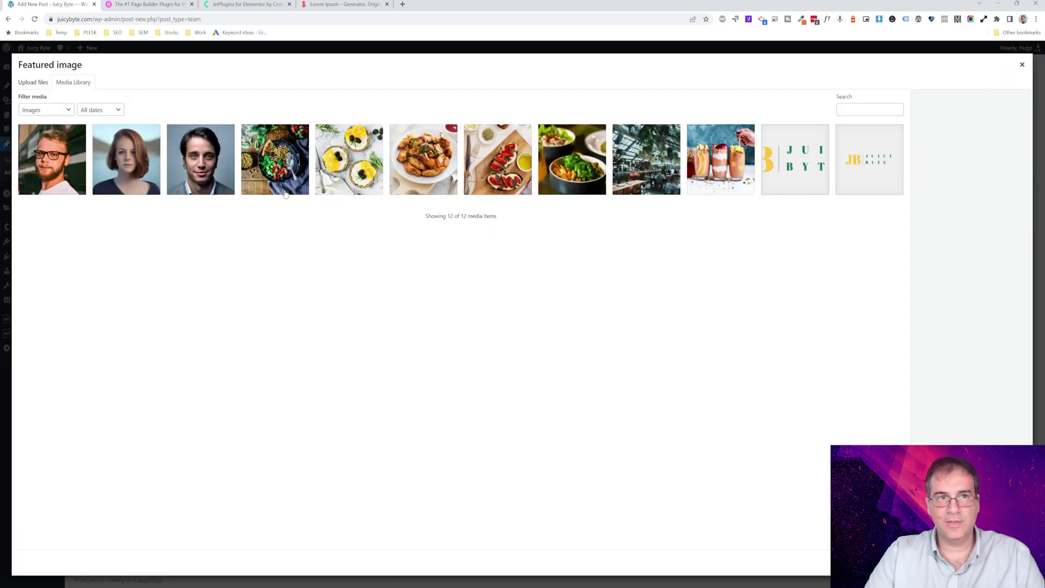
Set the portrait of the bearded man with glasses as the Sous Chef post's featured image and publish it.
click(69, 172)
click(996, 562)
click(1018, 171)
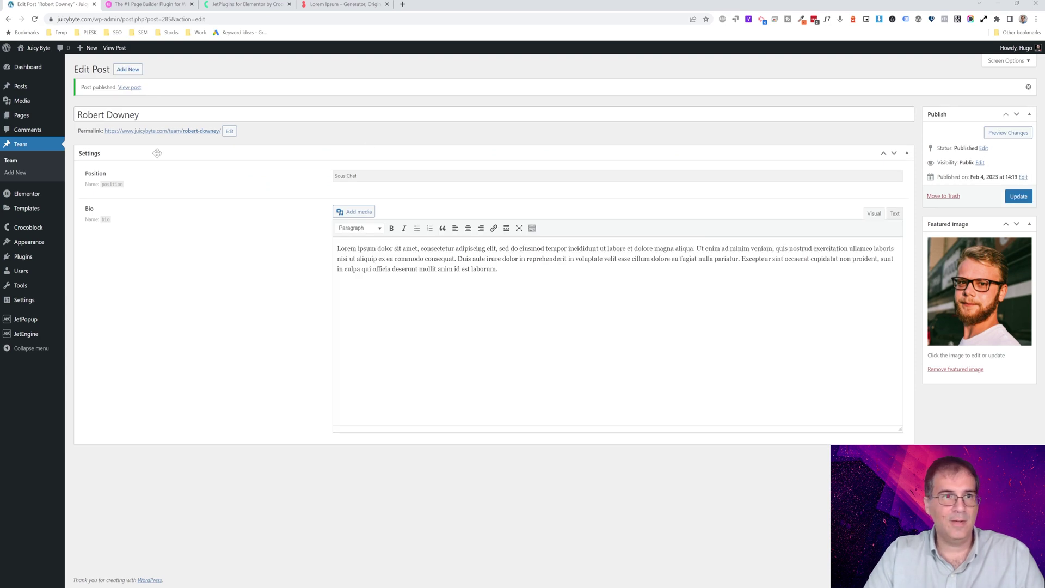
View the Team post list and examine the A Knock Out Team section on the live site's About page.
click(16, 163)
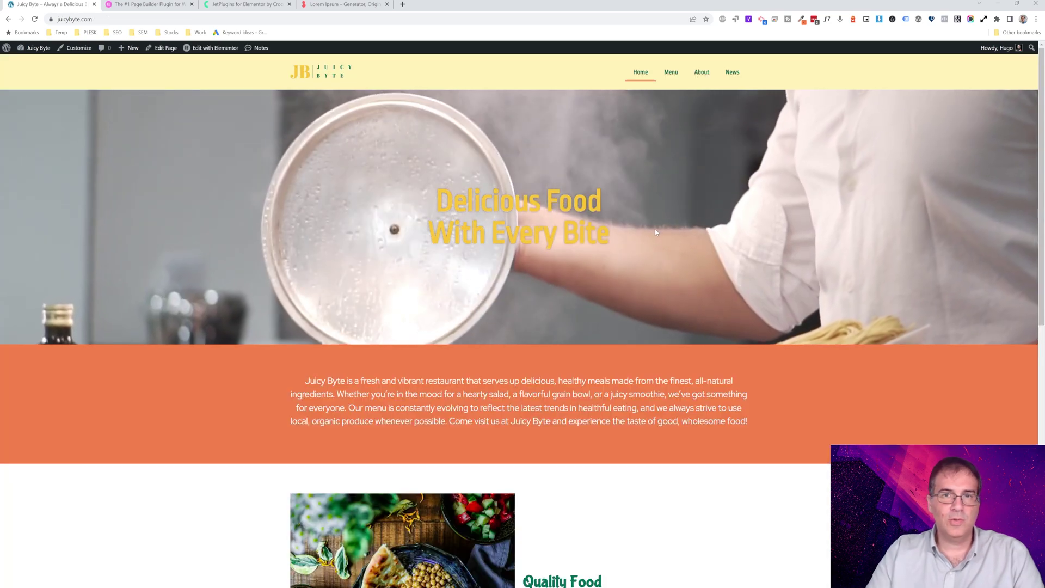
click(702, 72)
scroll(461, 224, down, 3)
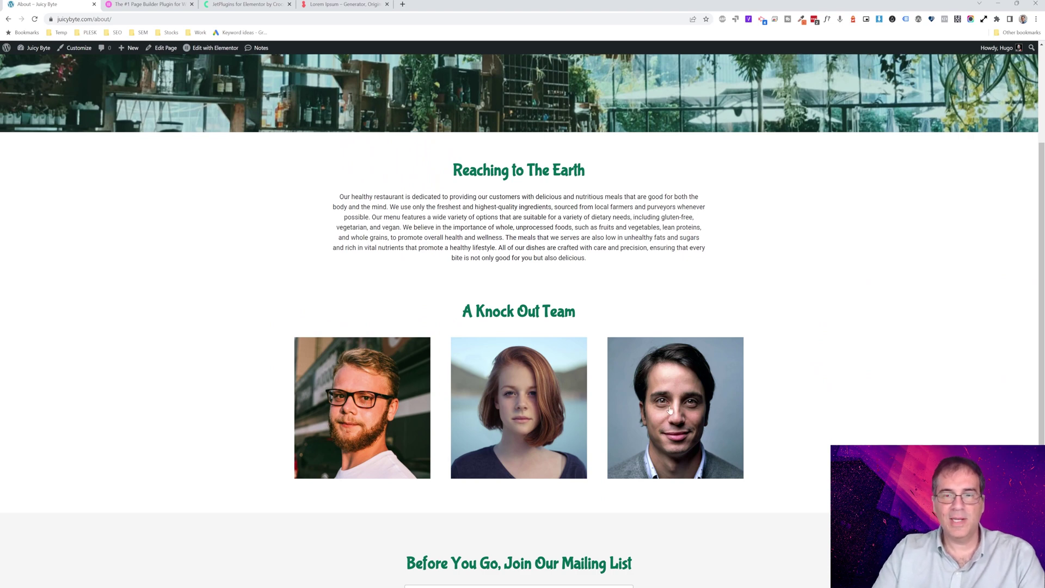
scroll(669, 409, down, 2)
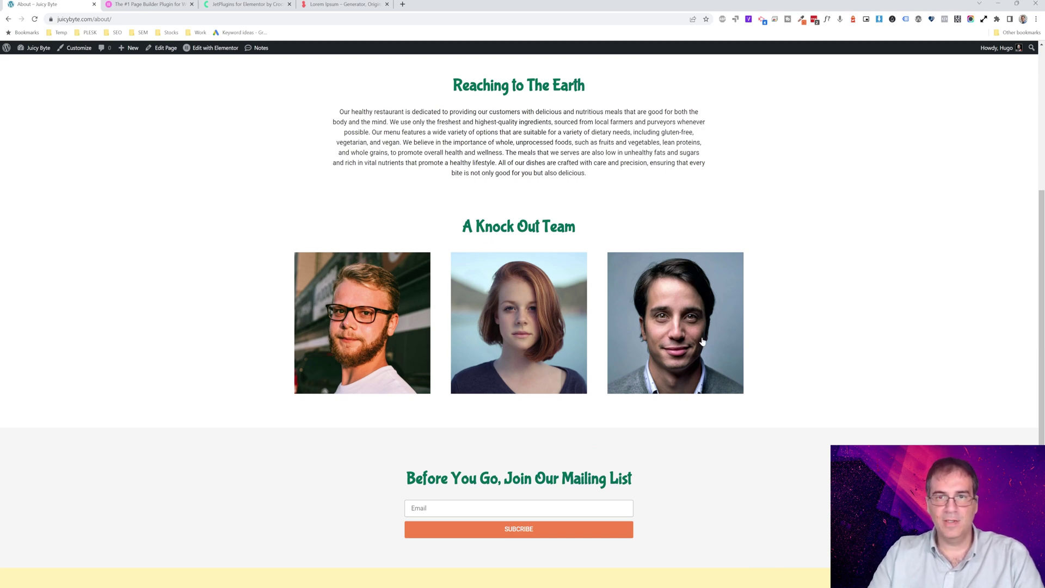
scroll(501, 325, up, 2)
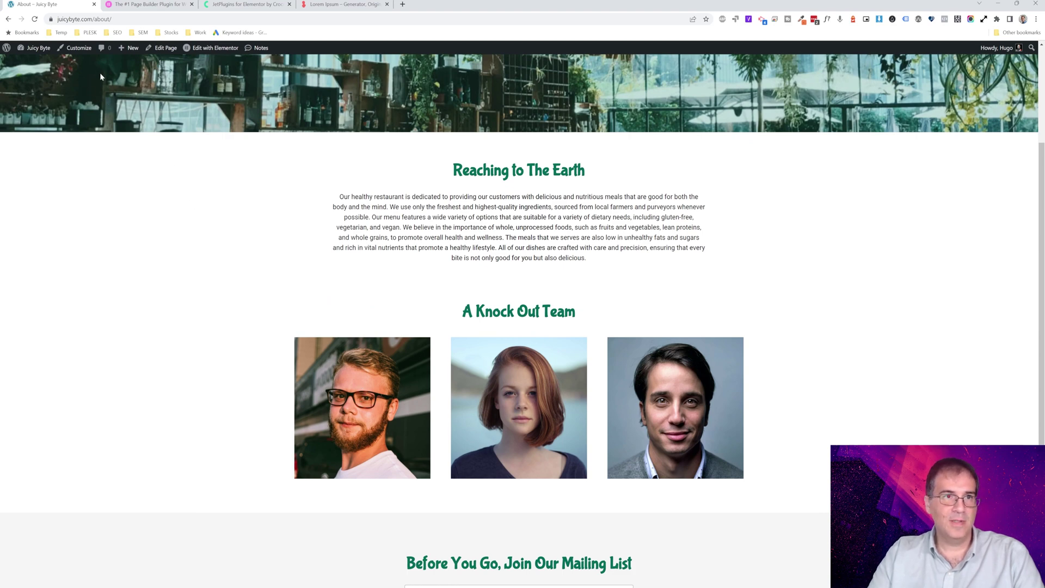
mouse_move(213, 51)
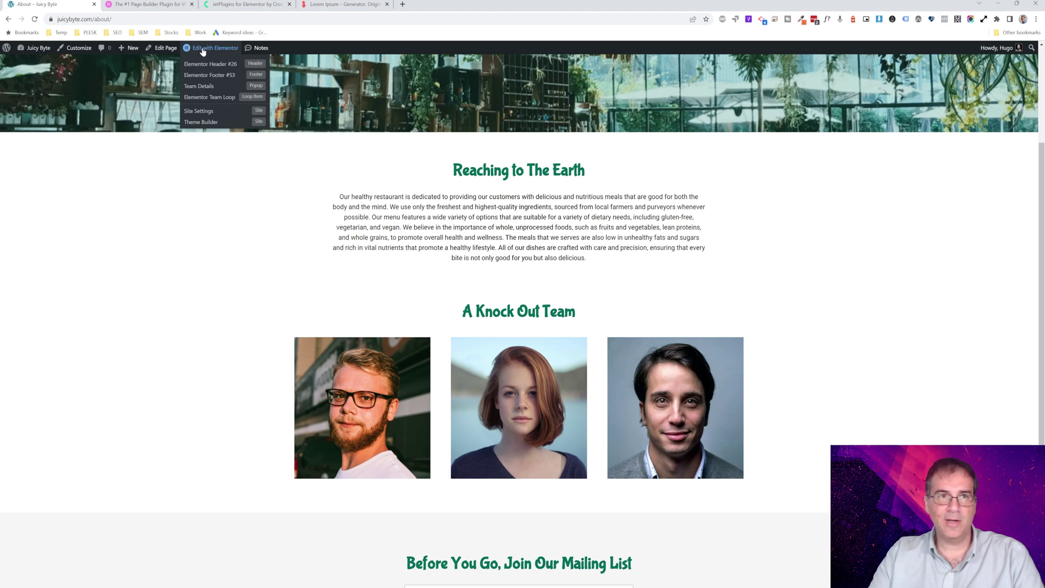
Open the About page in the Elementor editor and select the Loop Grid under A Knock Out Team.
click(38, 62)
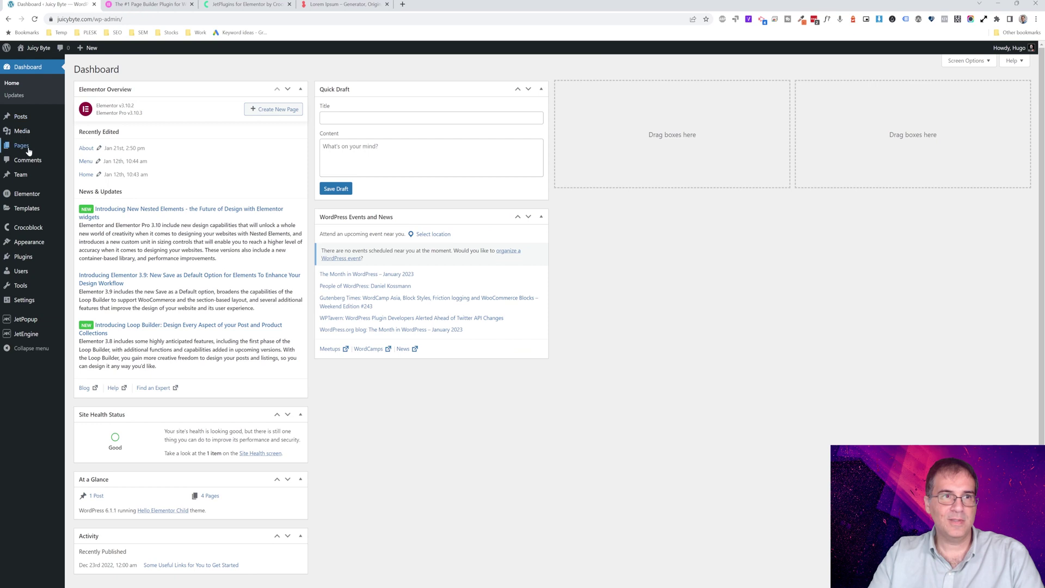
mouse_move(27, 146)
click(77, 148)
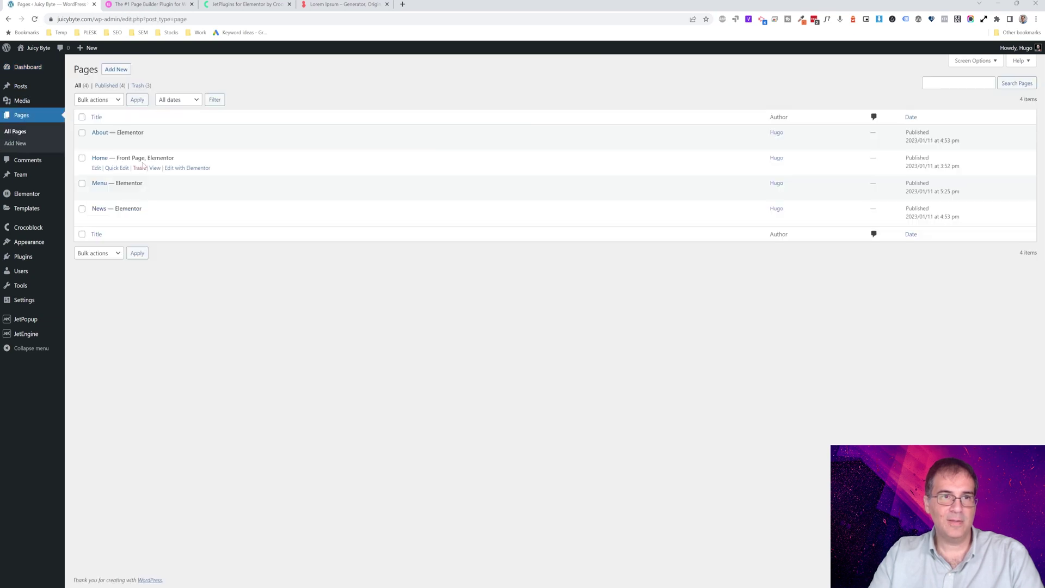
click(199, 142)
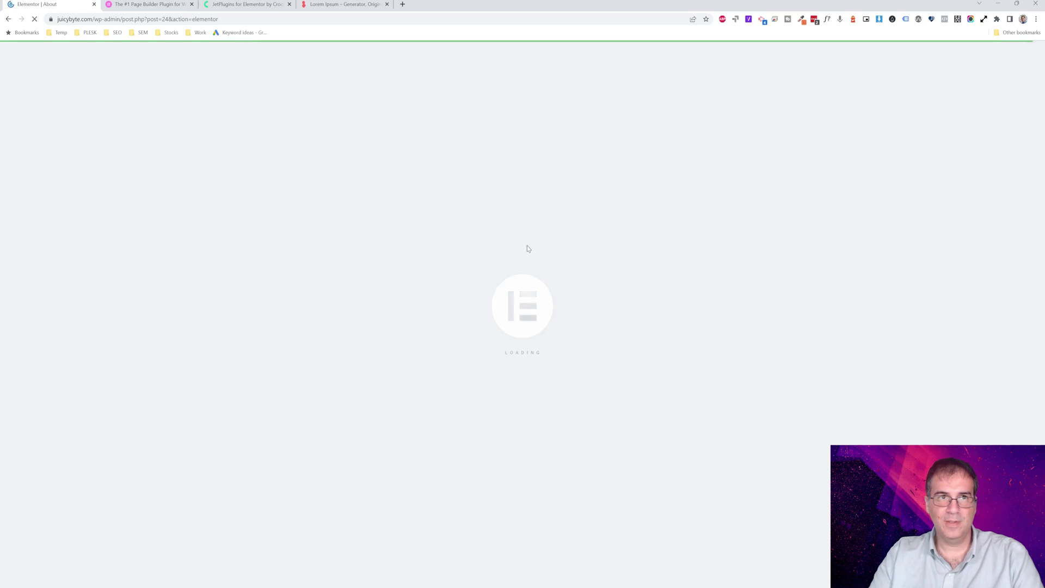
scroll(505, 315, down, 4)
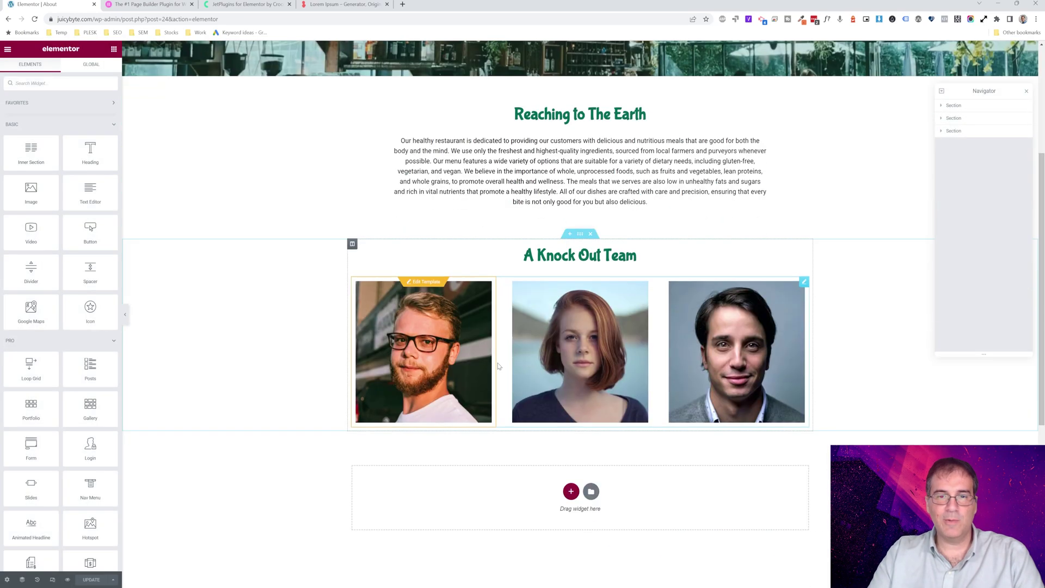
click(505, 315)
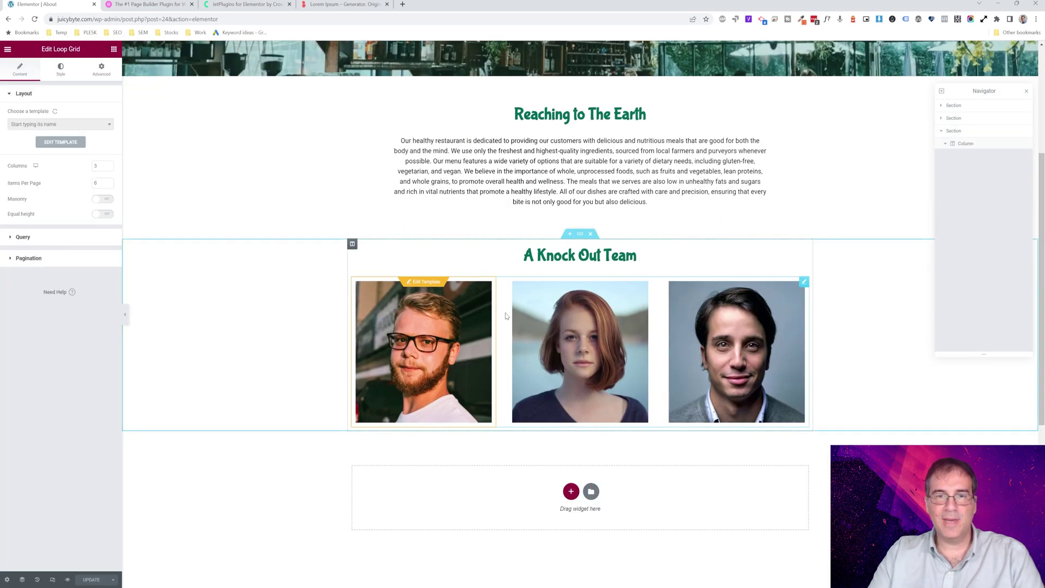
Delete the Loop Grid from the A Knock Out Team section and update the About page.
right_click(804, 285)
click(838, 432)
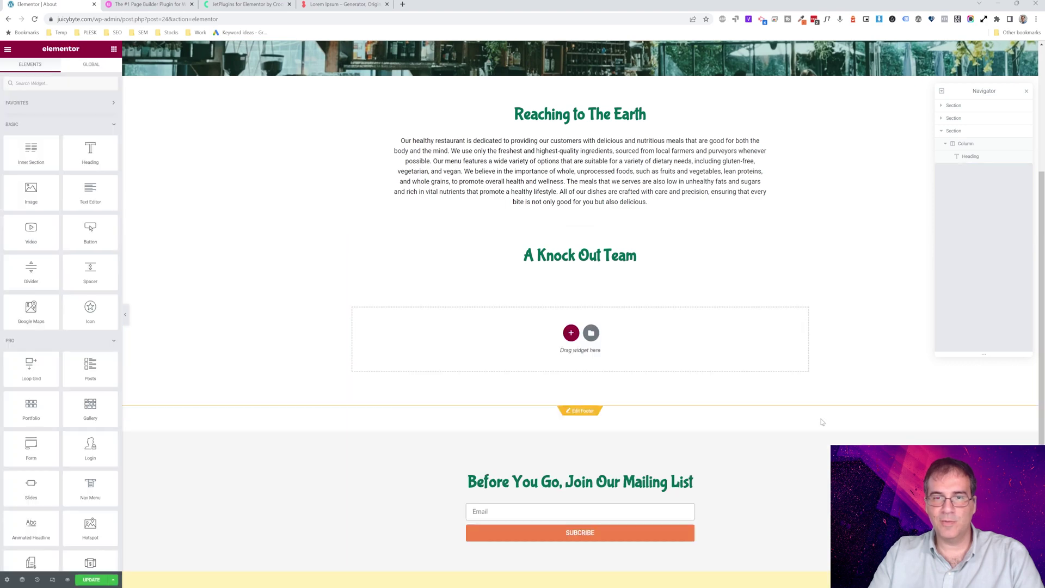
click(91, 579)
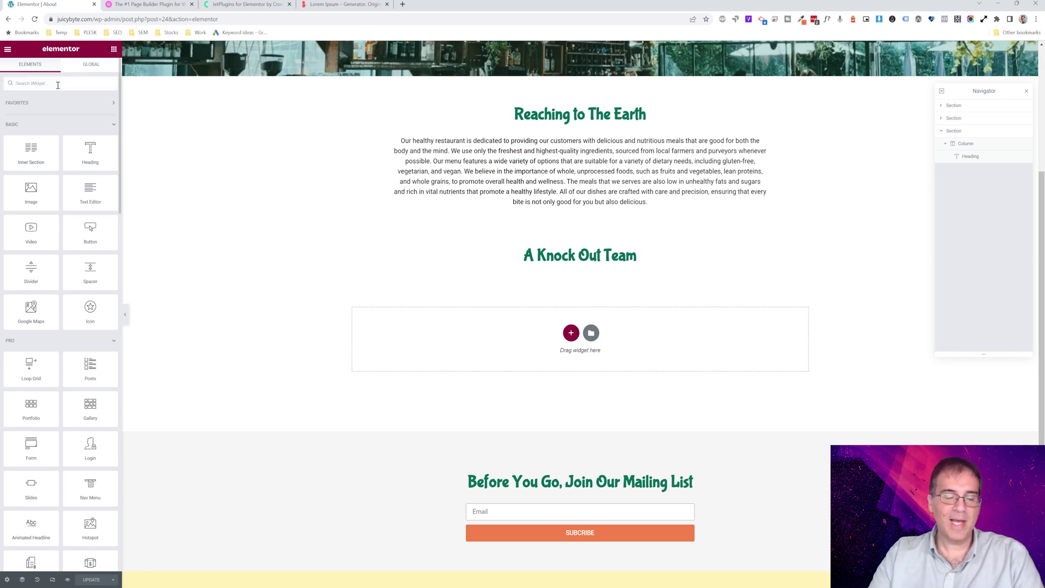
Find the Listing Grid widget and place it beneath the A Knock Out Team heading.
click(58, 84)
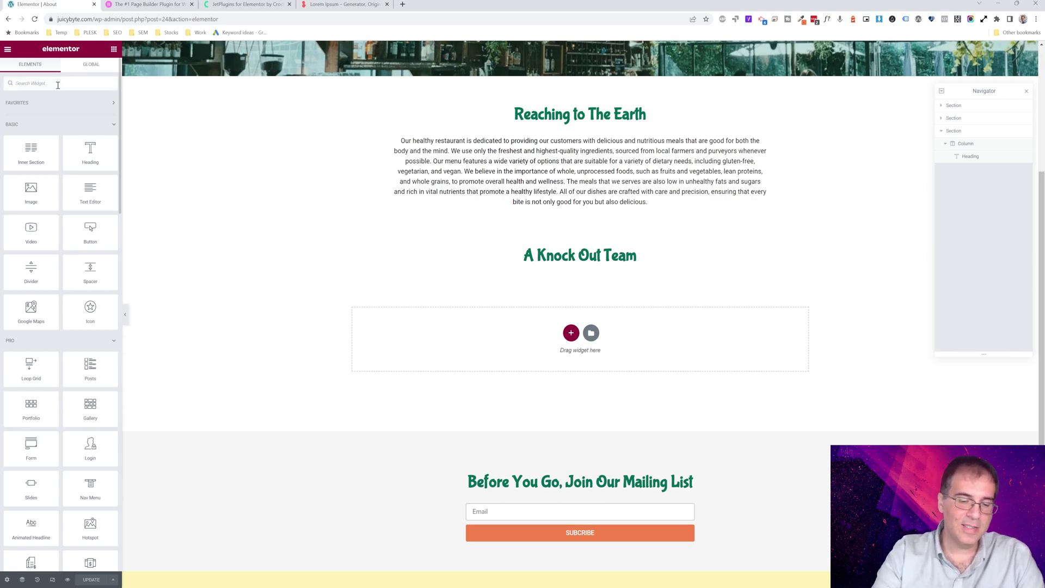
text(list)
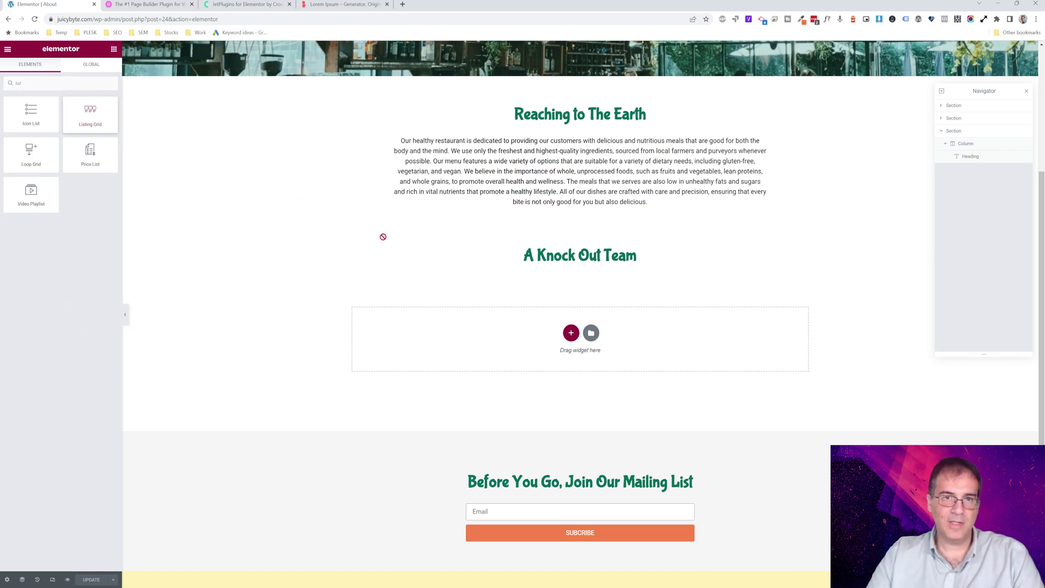
drag(520, 312, 562, 330)
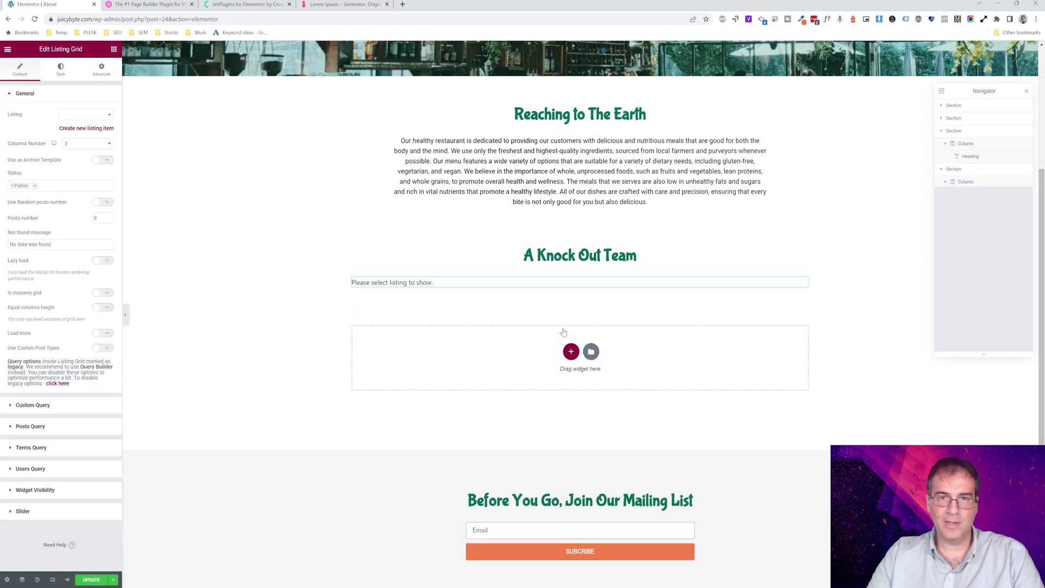
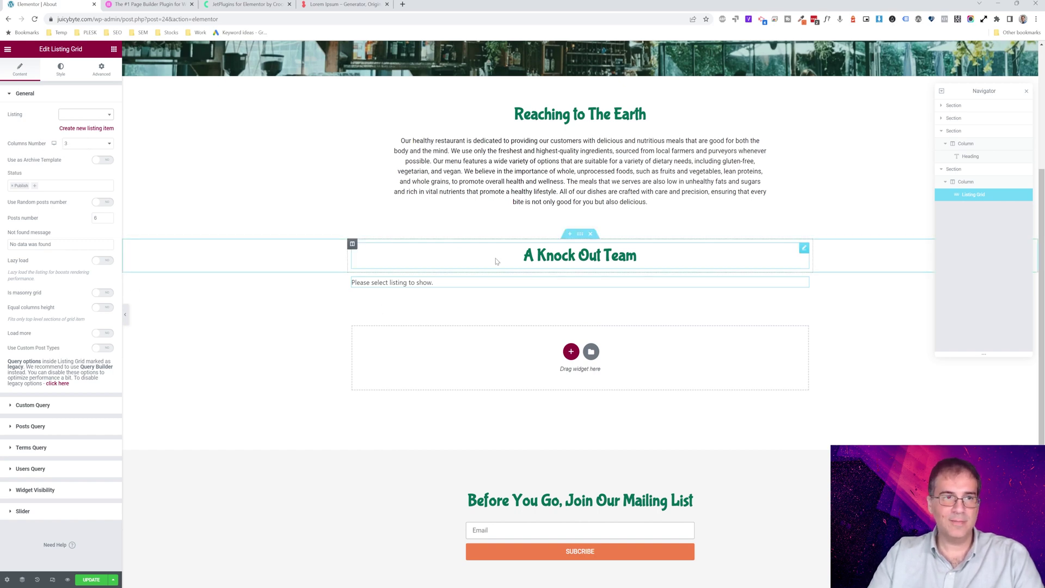
Set the Listing Grid's posts number to 9 and update the About page.
click(109, 220)
click(109, 220)
click(109, 220)
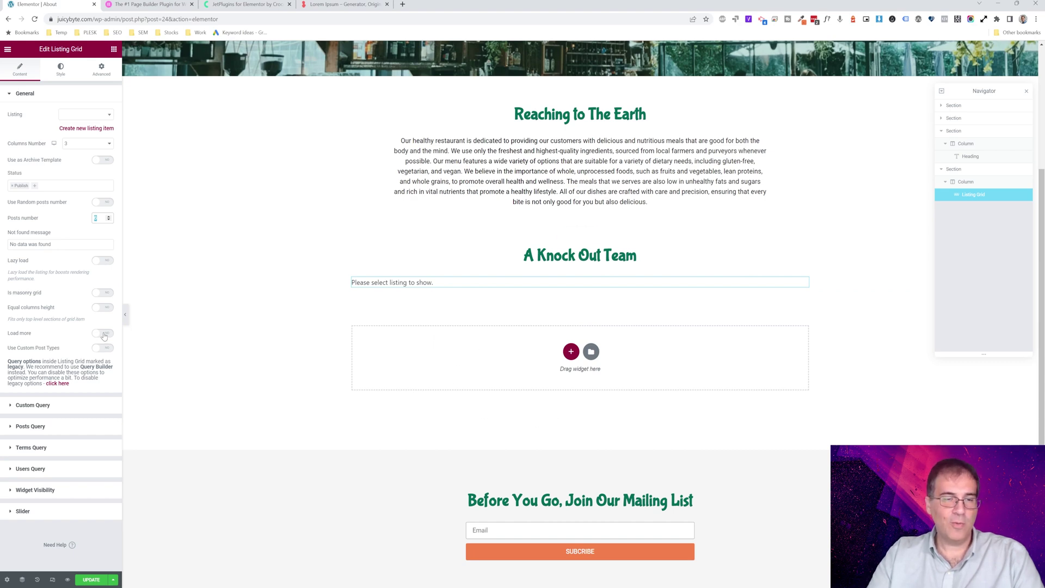
click(99, 219)
text(9)
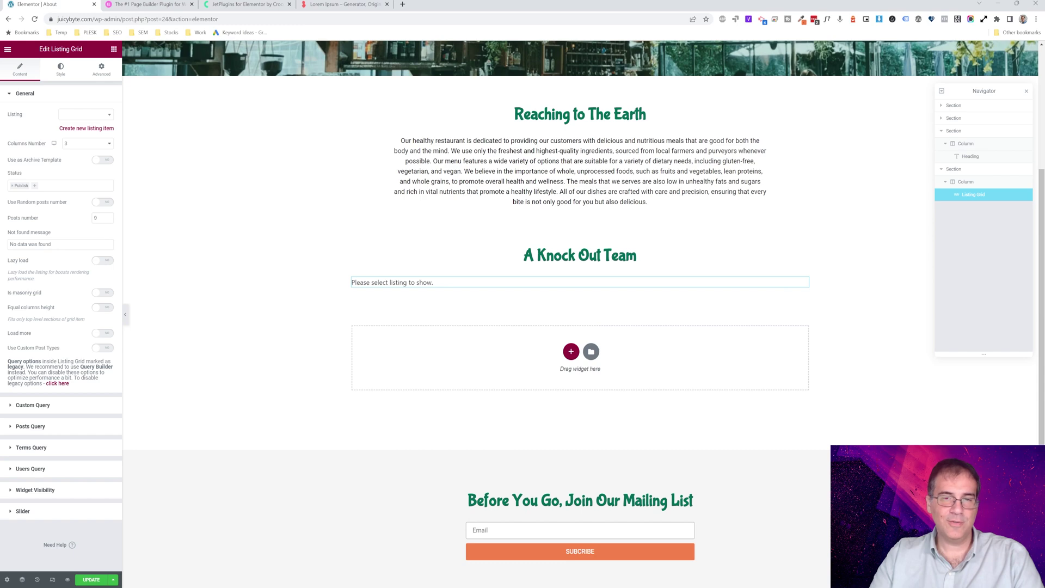
click(90, 580)
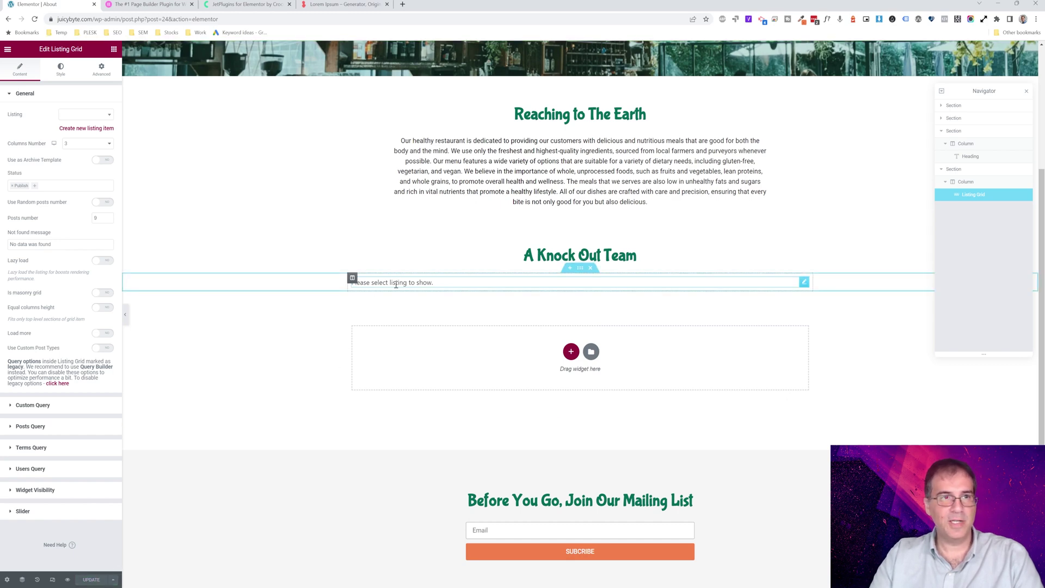
Exit the Elementor editor for the About page and open JetEngine's Listings.
click(8, 51)
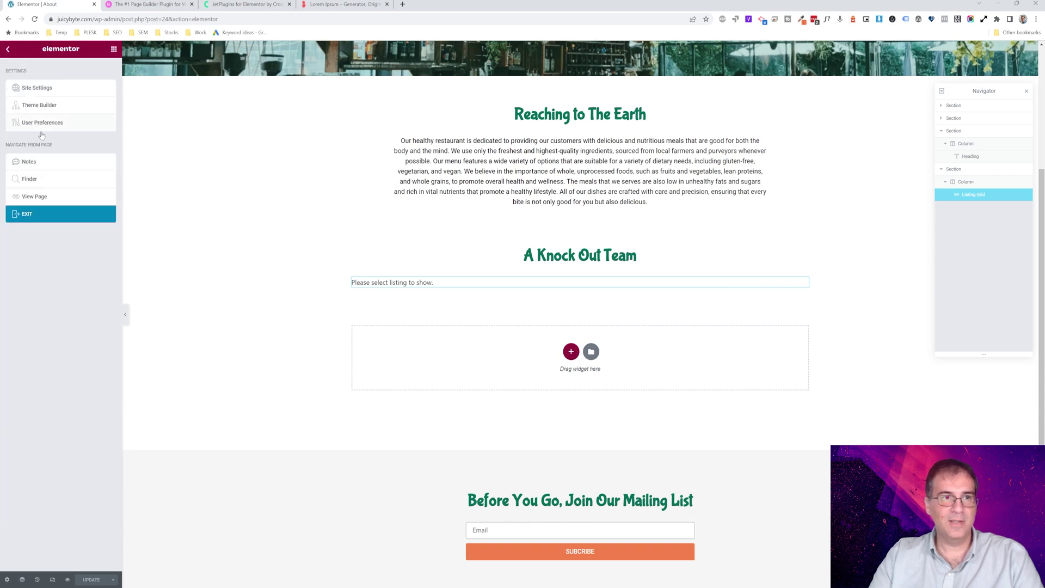
click(55, 214)
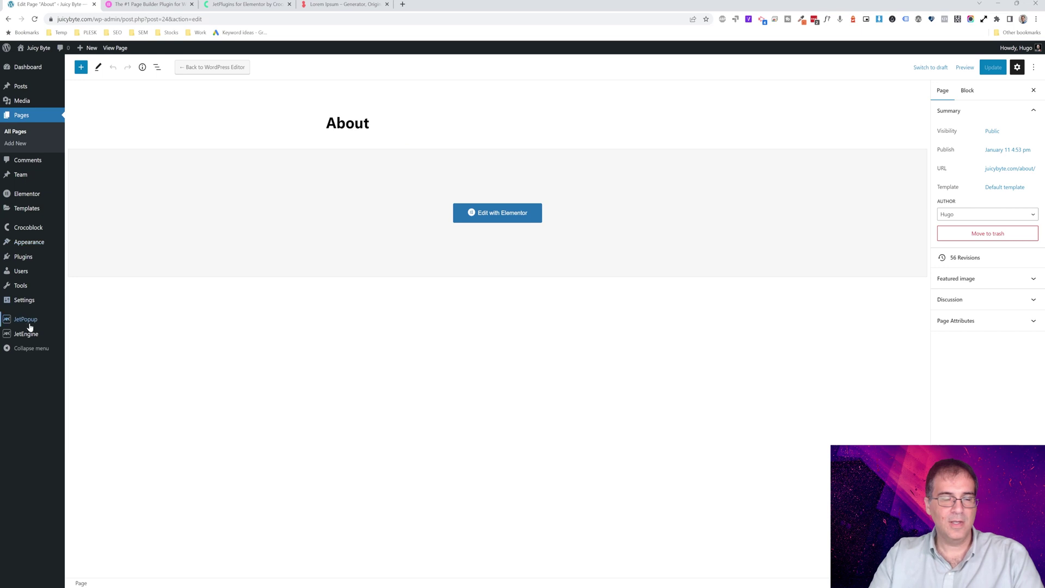
mouse_move(31, 339)
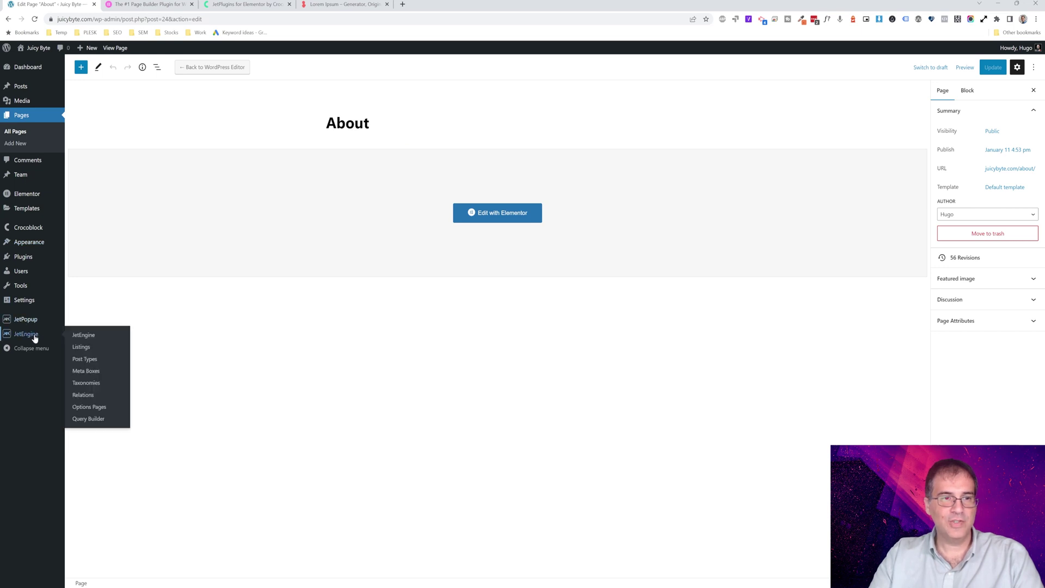
click(80, 347)
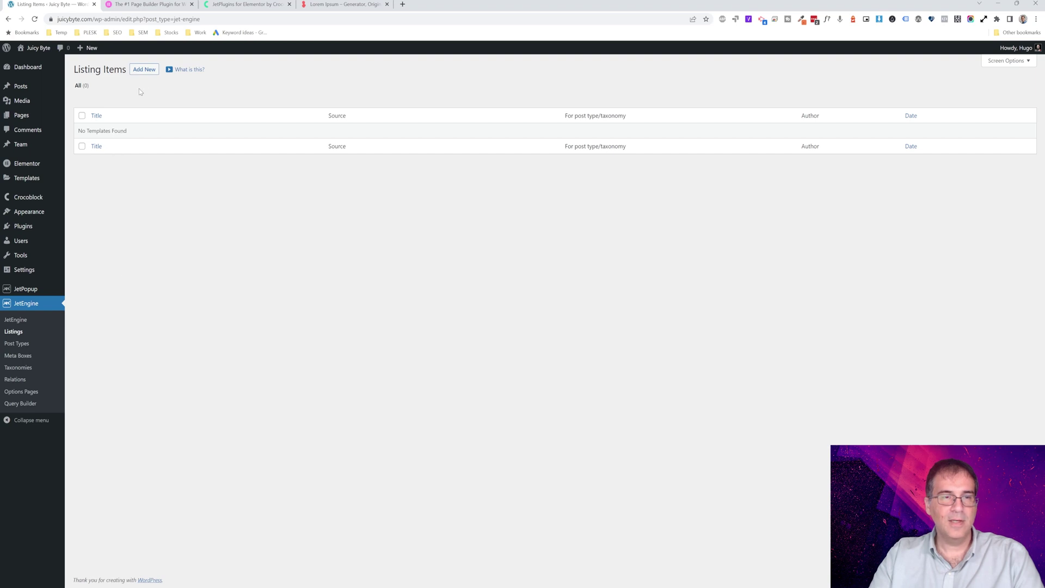
Create a listing item named Team Grid with Posts as source, Team as post type and Elementor as listing view.
click(145, 71)
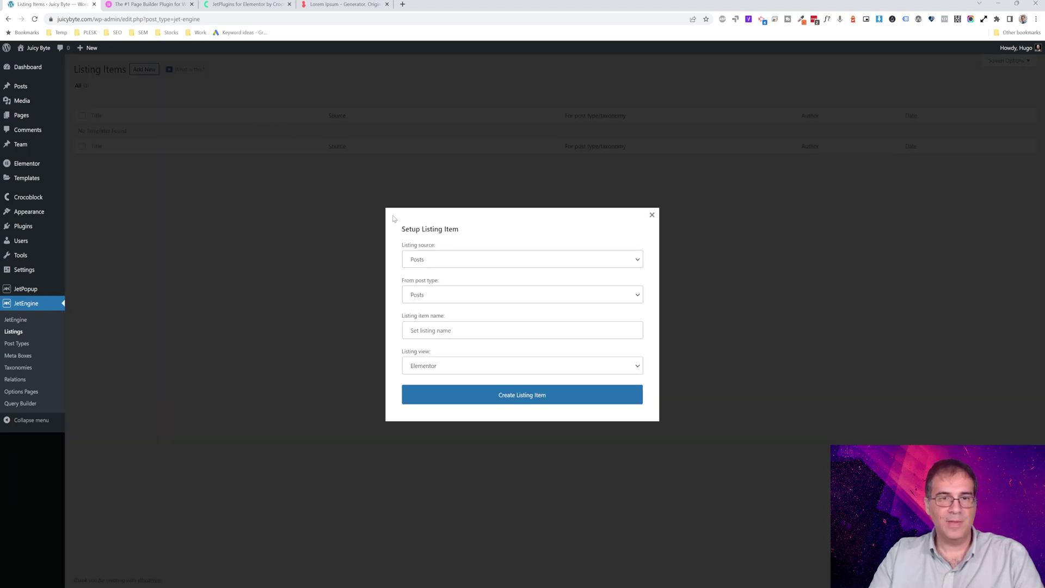
click(438, 260)
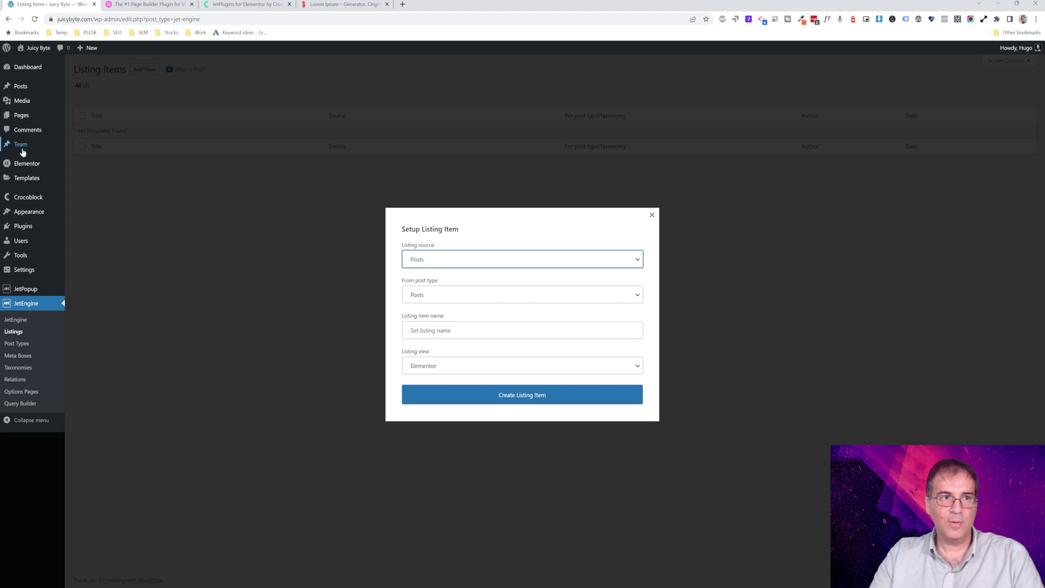
mouse_move(16, 147)
click(422, 299)
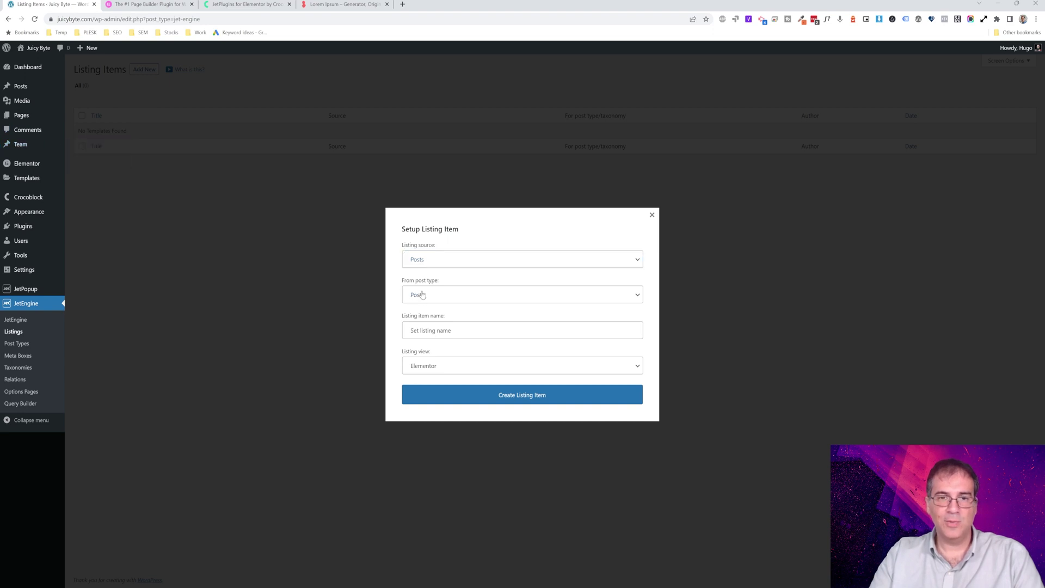
click(437, 445)
click(451, 330)
text(Team Grid)
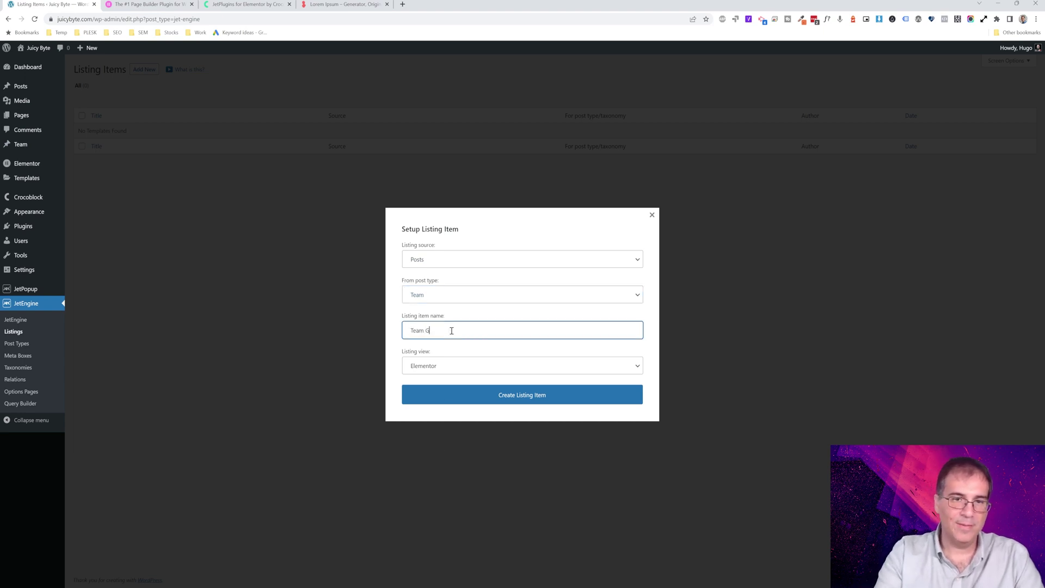
click(431, 372)
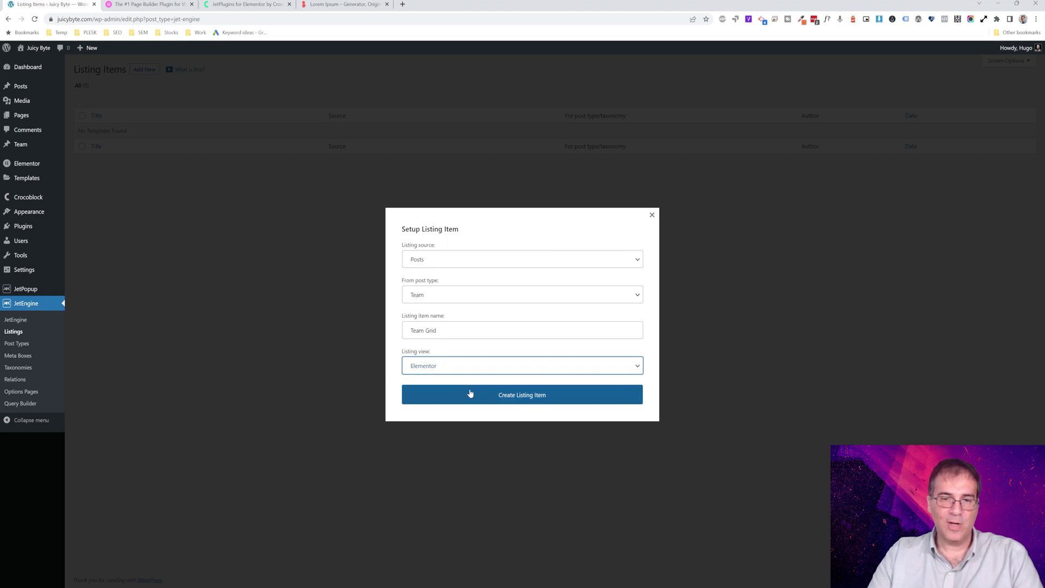
click(522, 400)
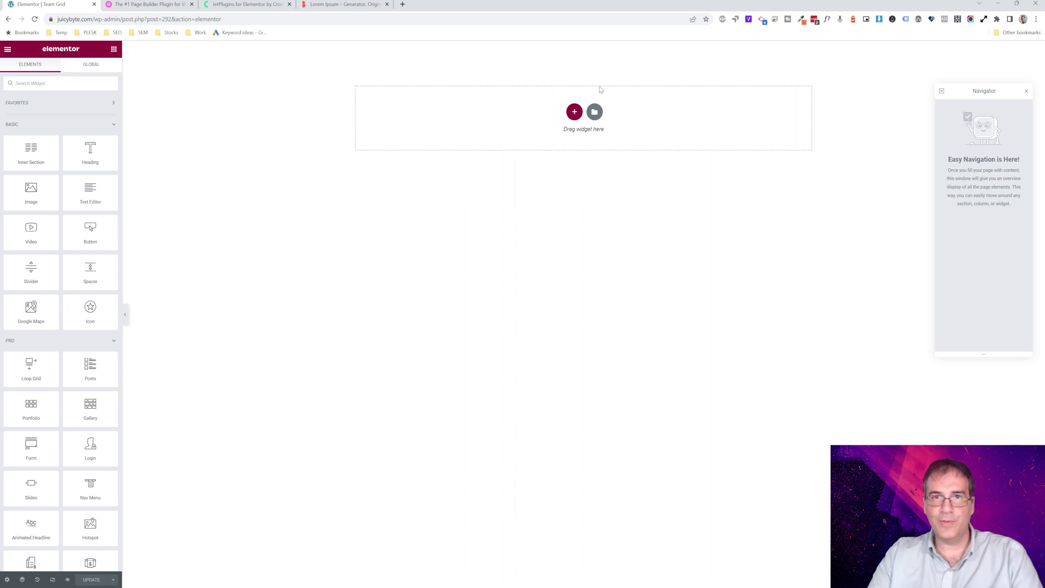
Set the Team Grid listing's preview width to 400 and update it.
click(8, 580)
click(43, 143)
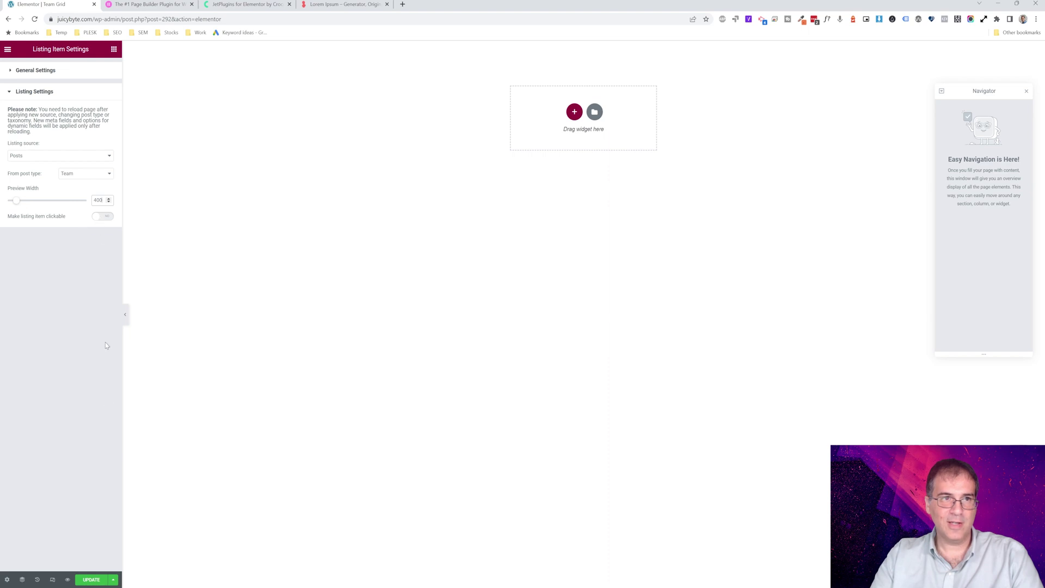
click(92, 580)
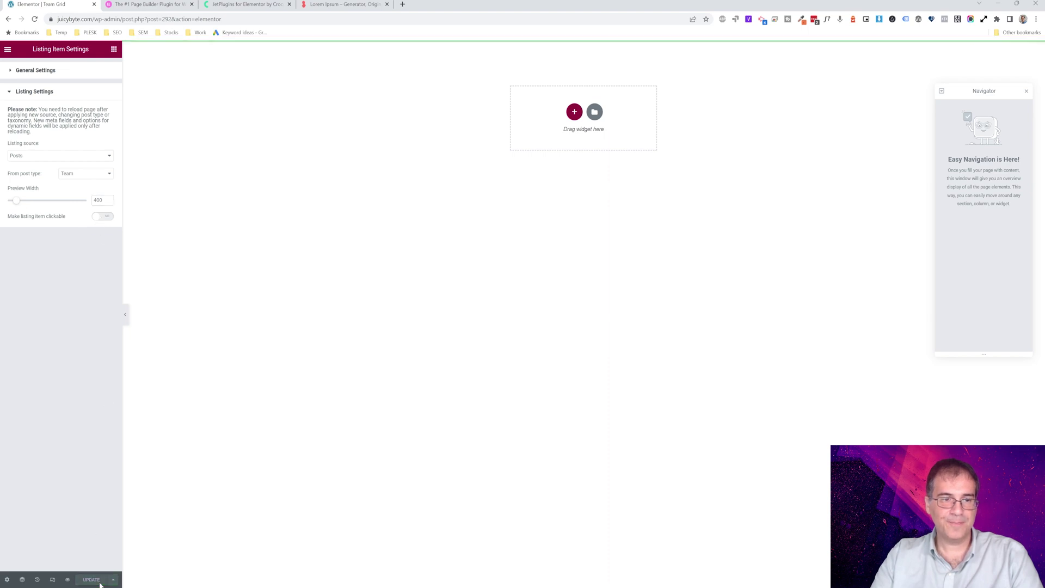
Add an Image widget that dynamically shows the Featured Image at Medium Large size, and update the listing item.
click(113, 51)
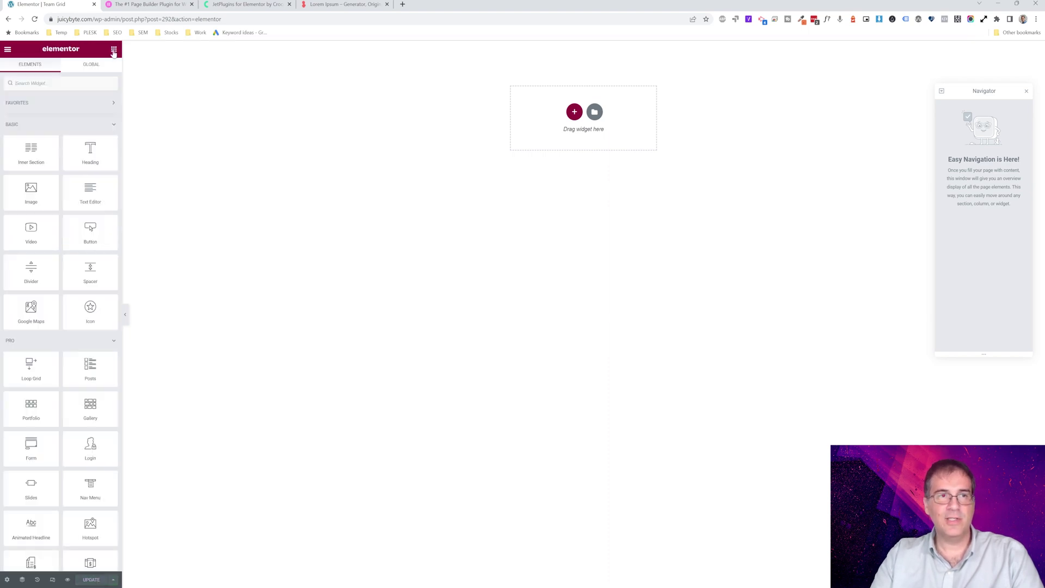
click(30, 83)
text(im)
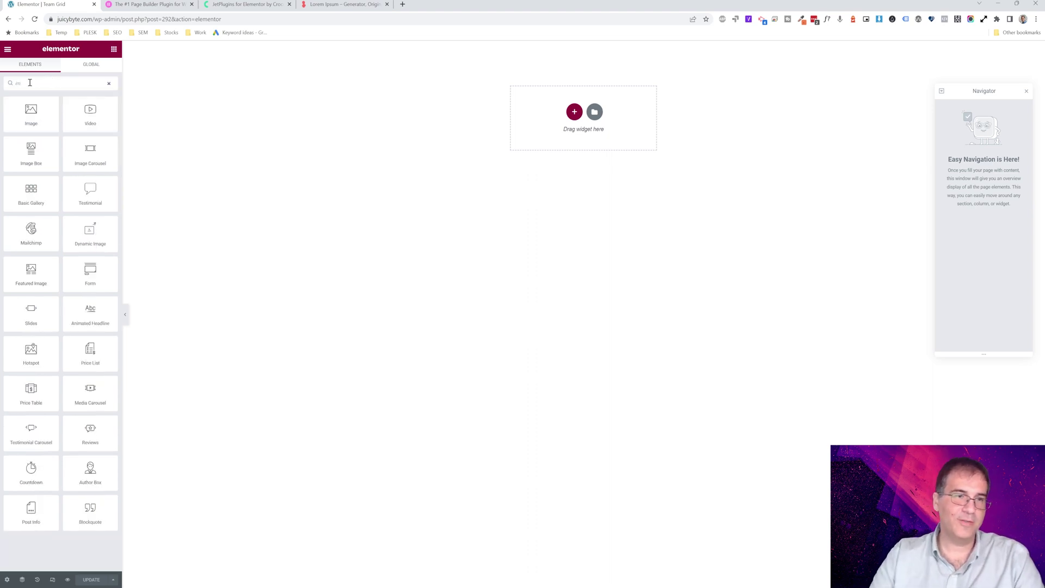
drag(47, 114, 597, 121)
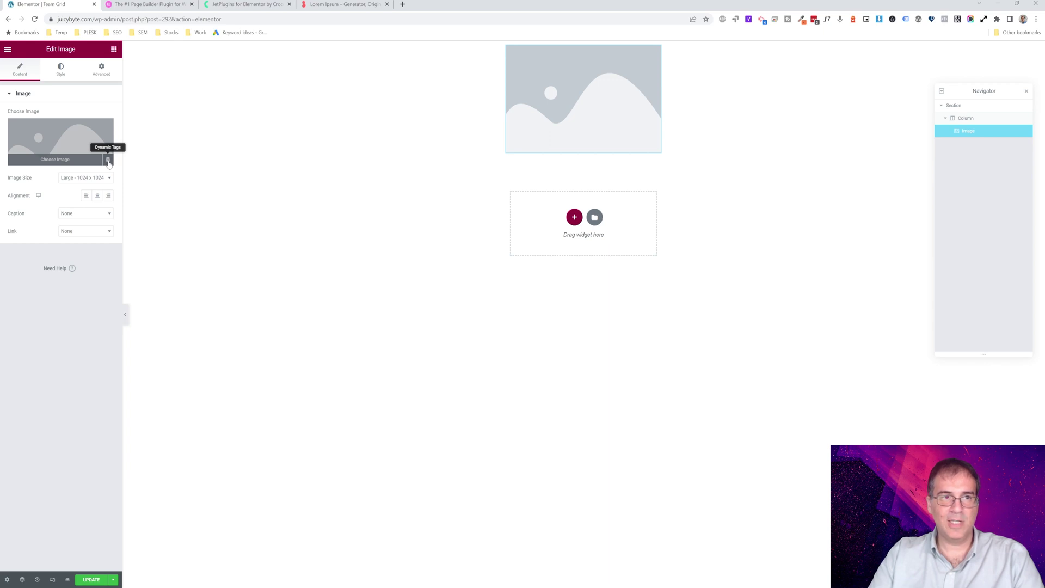
click(108, 161)
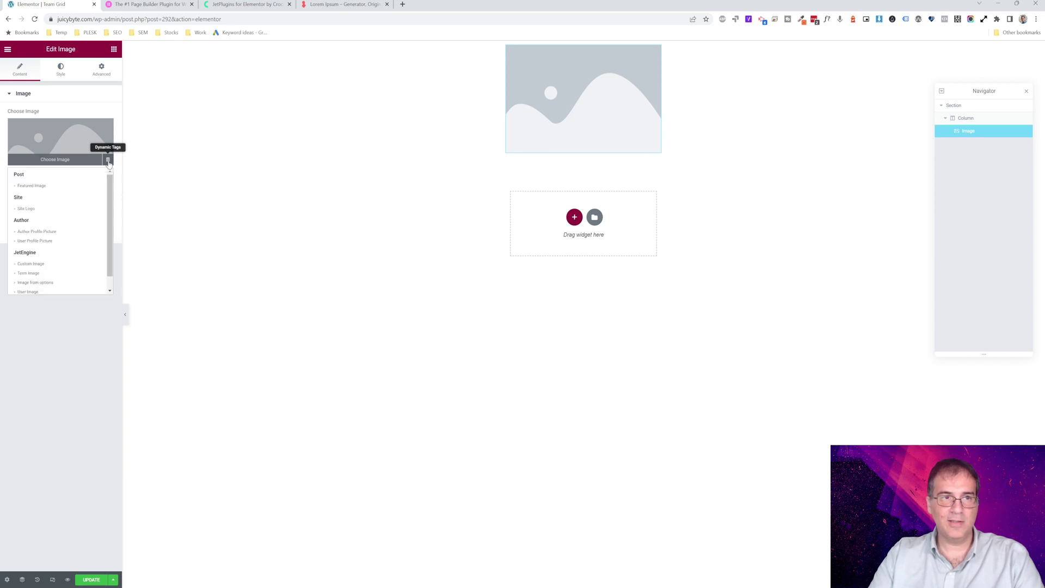
click(40, 191)
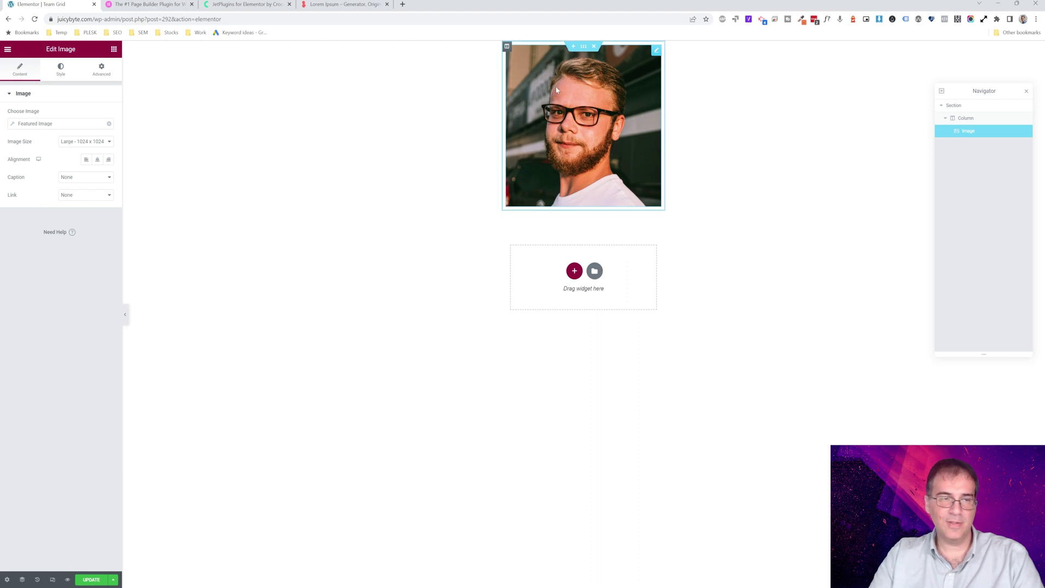
click(94, 167)
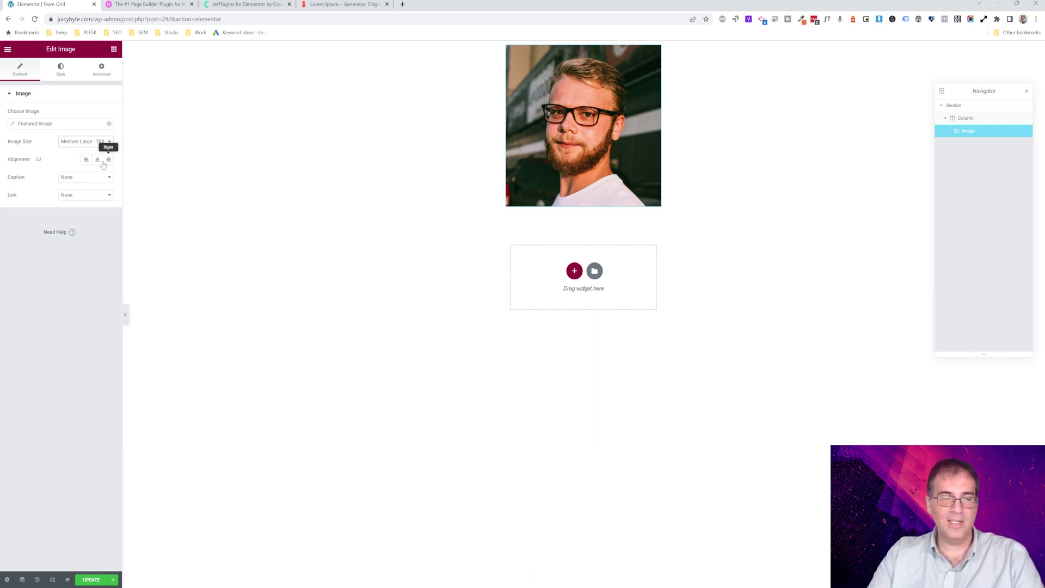
click(92, 580)
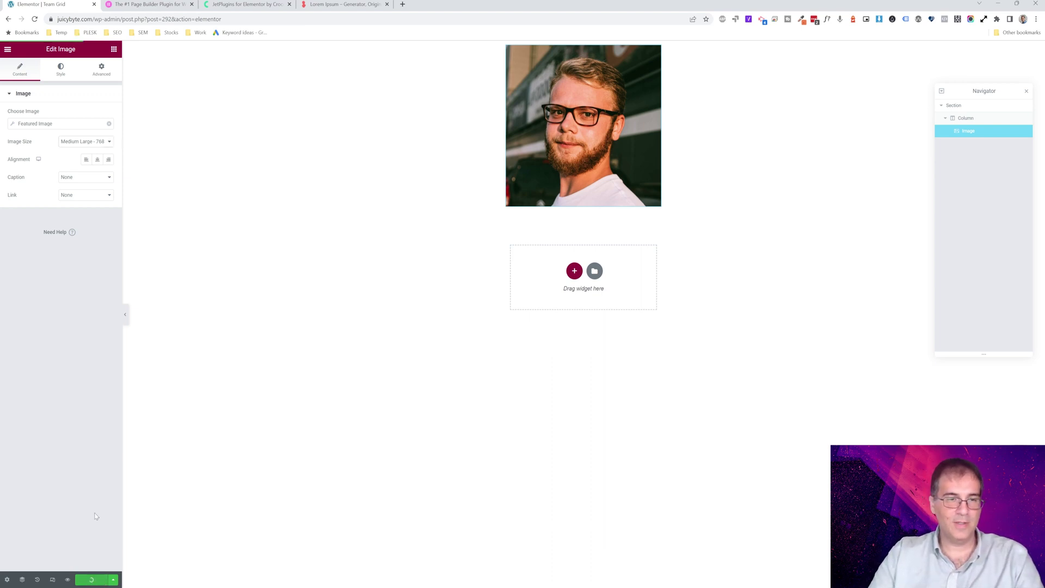
Add a Heading below the image and make its title the dynamic Post Title.
click(113, 49)
drag(89, 159, 543, 197)
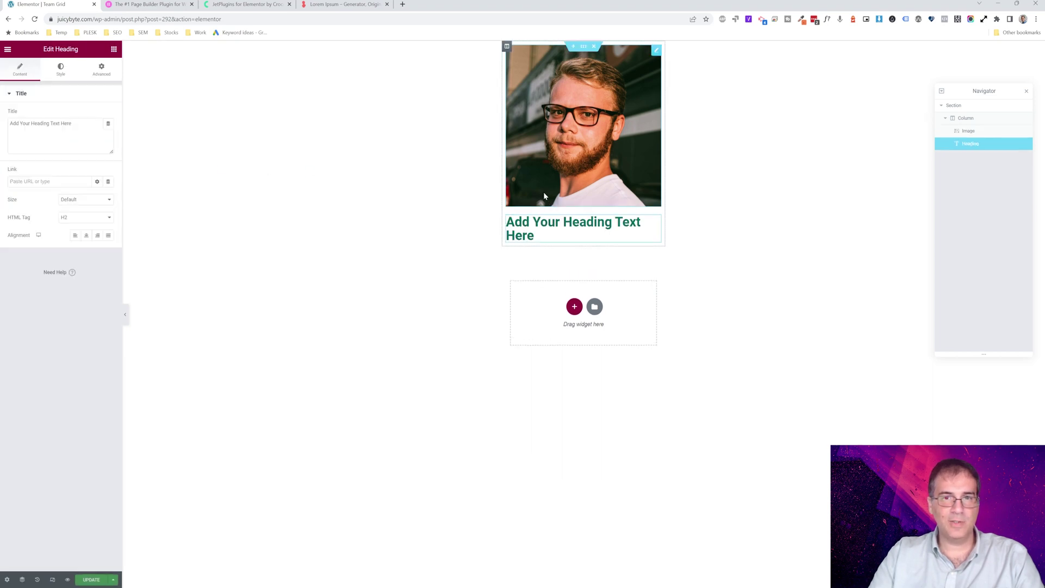
click(108, 124)
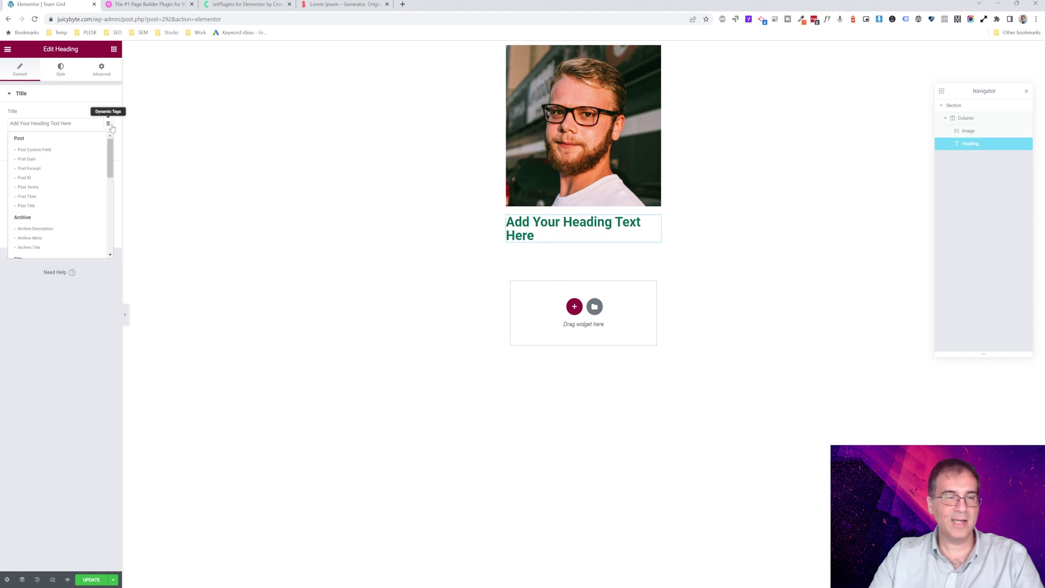
click(43, 207)
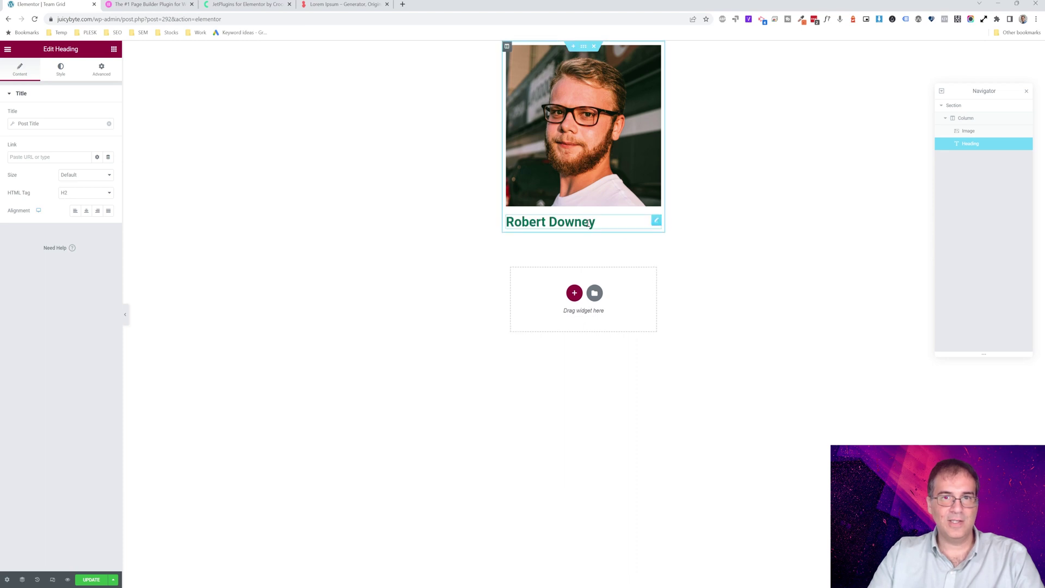
Add a second Heading below the name and link its title to the JetEngine custom field Position.
click(114, 50)
drag(70, 154, 532, 231)
click(108, 124)
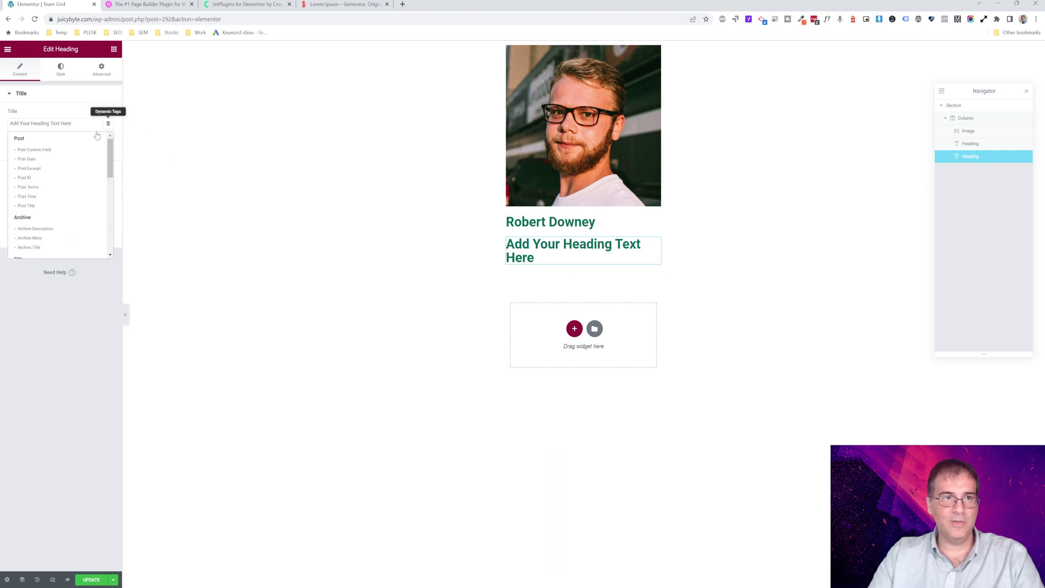
scroll(56, 210, down, 1)
scroll(56, 211, down, 4)
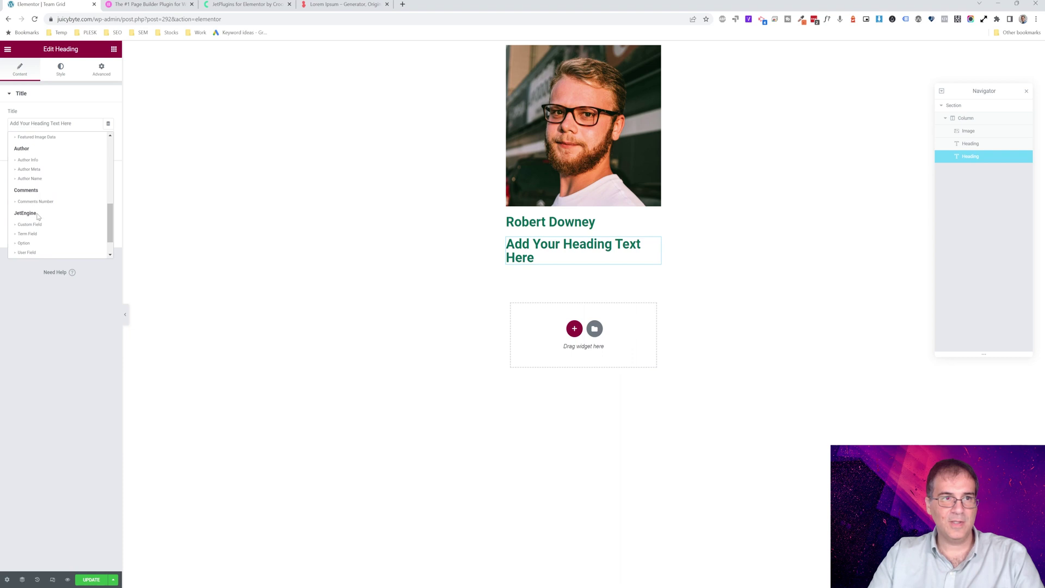
click(34, 225)
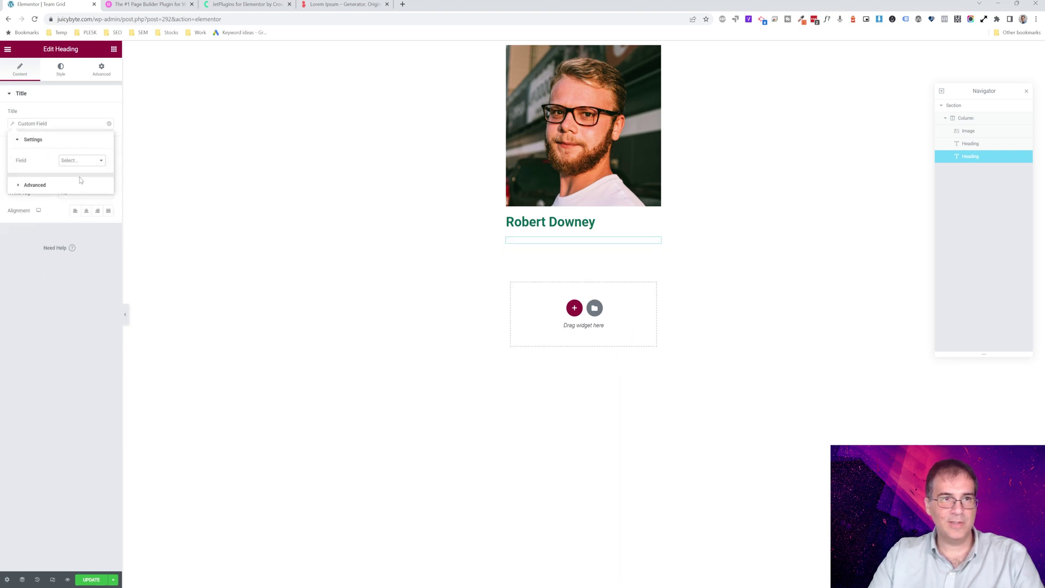
click(79, 180)
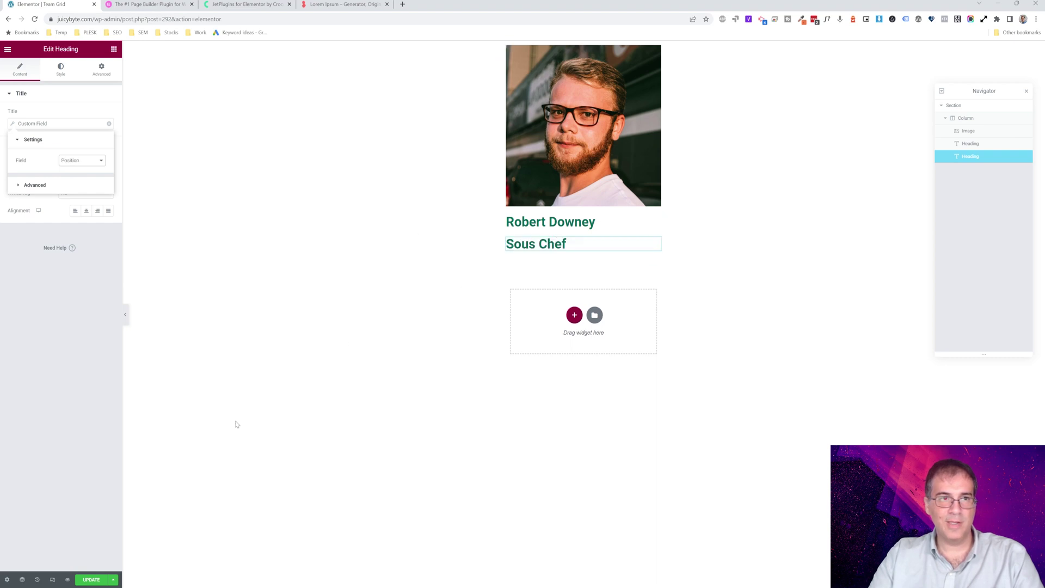
Update the listing item, and set the name heading's typography size to 24 px.
click(83, 580)
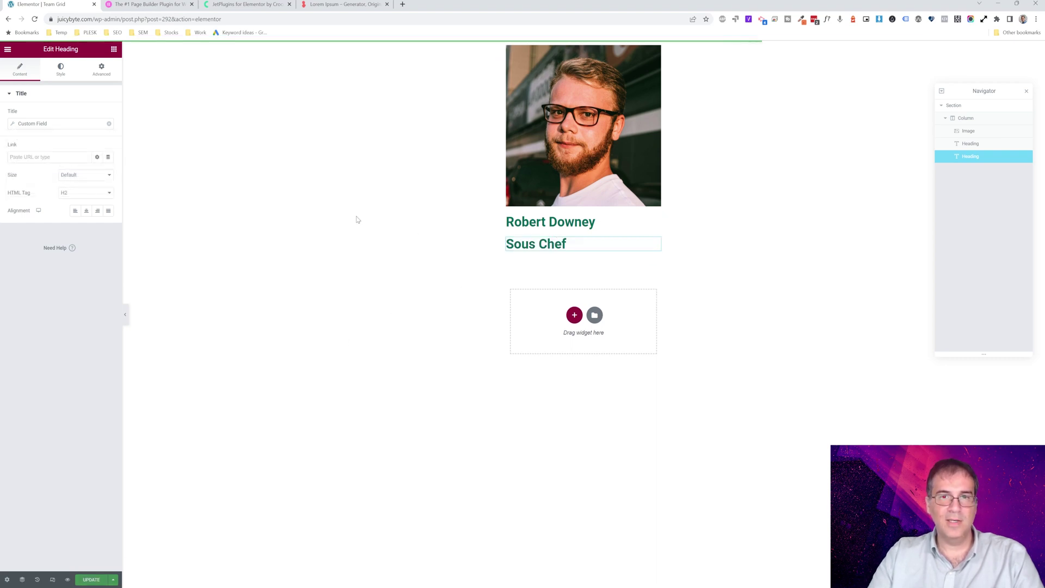
click(92, 75)
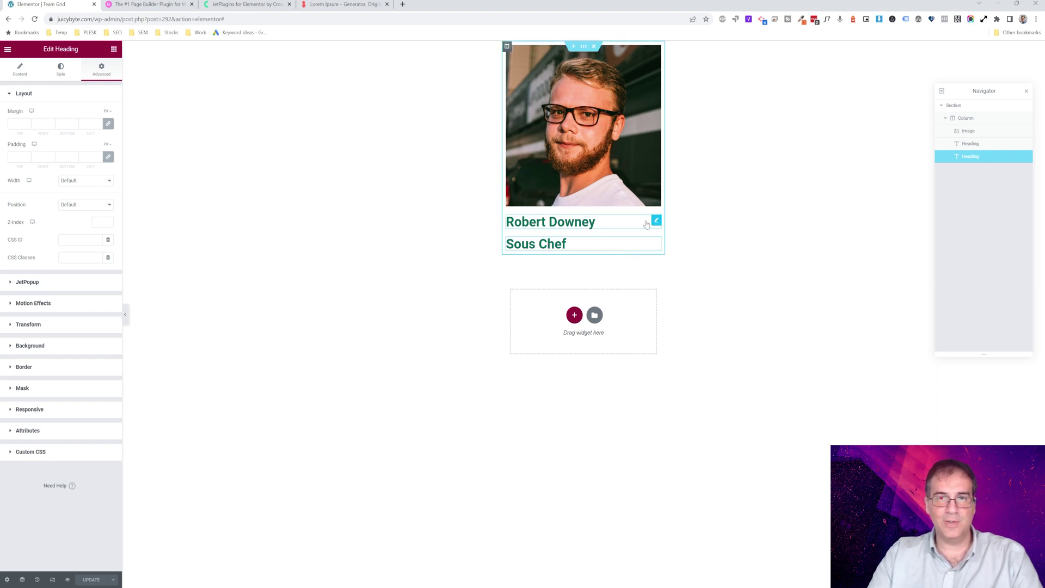
click(605, 220)
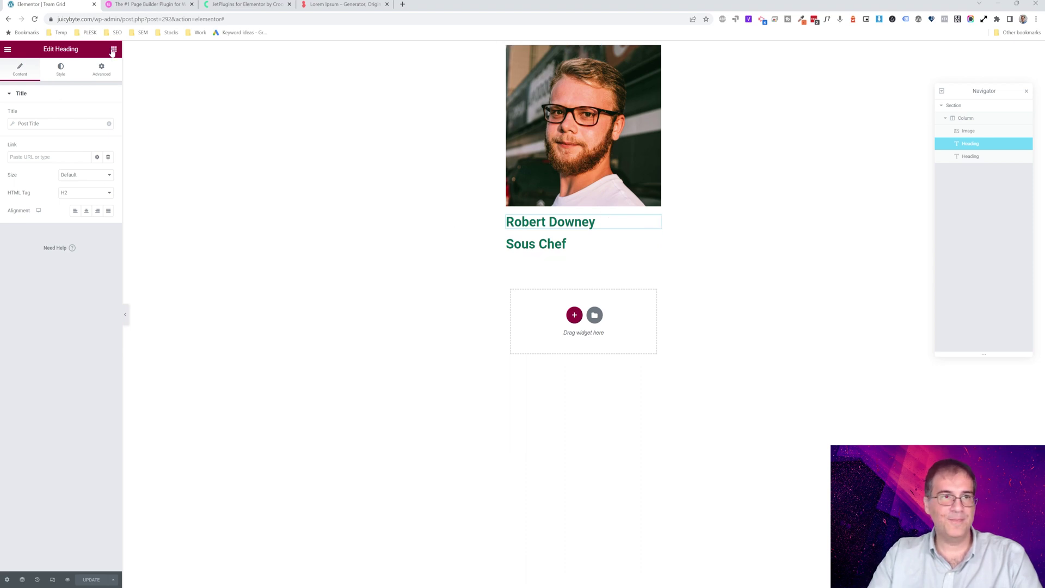
click(61, 69)
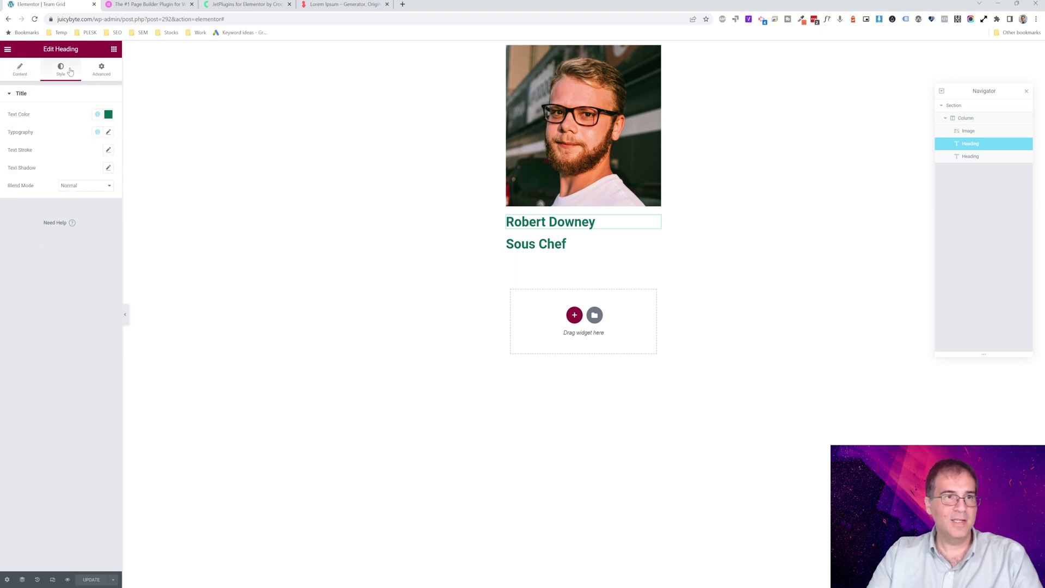
click(108, 133)
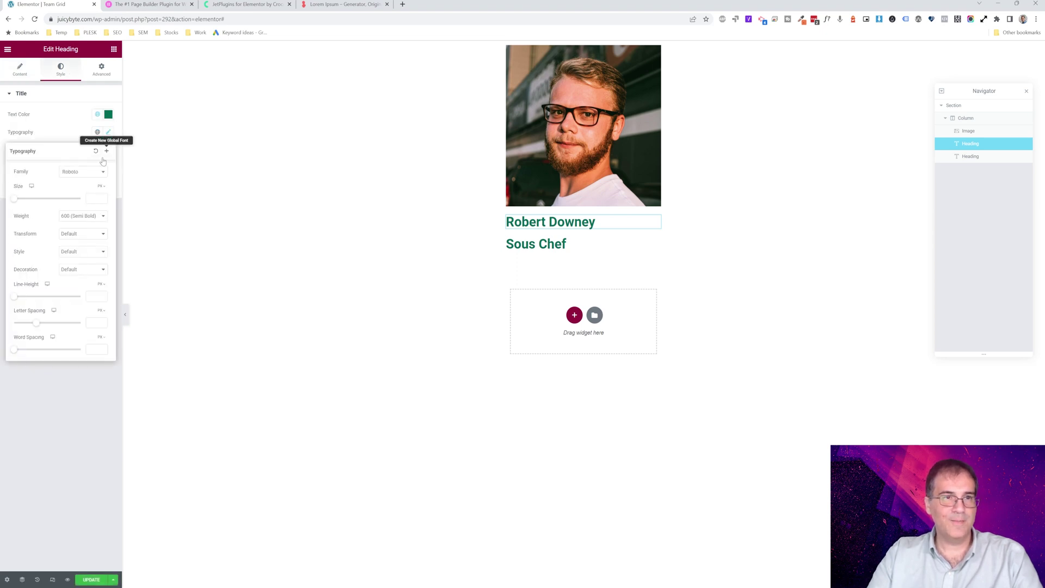
text(24)
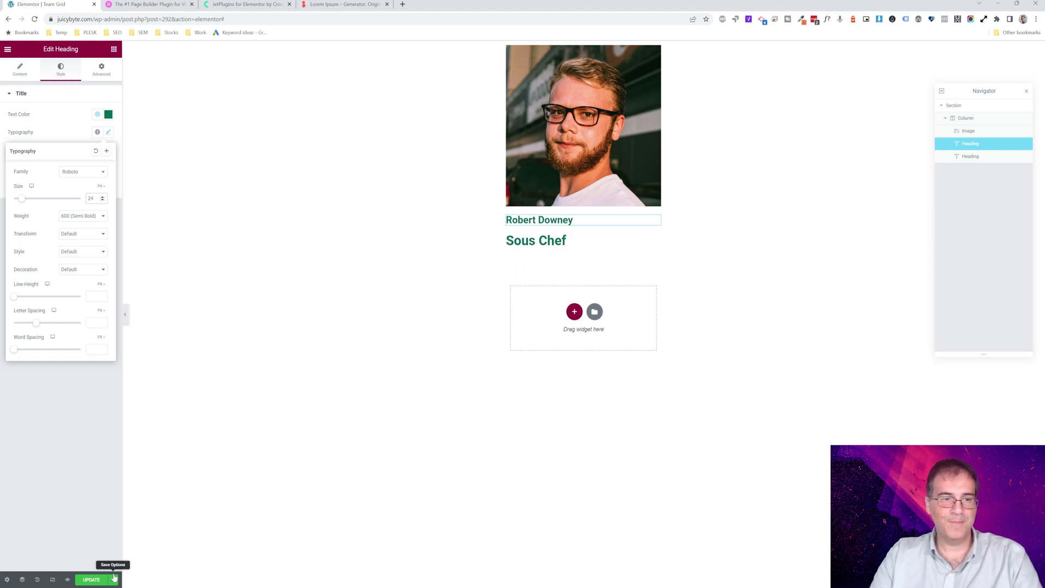
Set the typography size of the position heading below the name to 21 px.
click(655, 240)
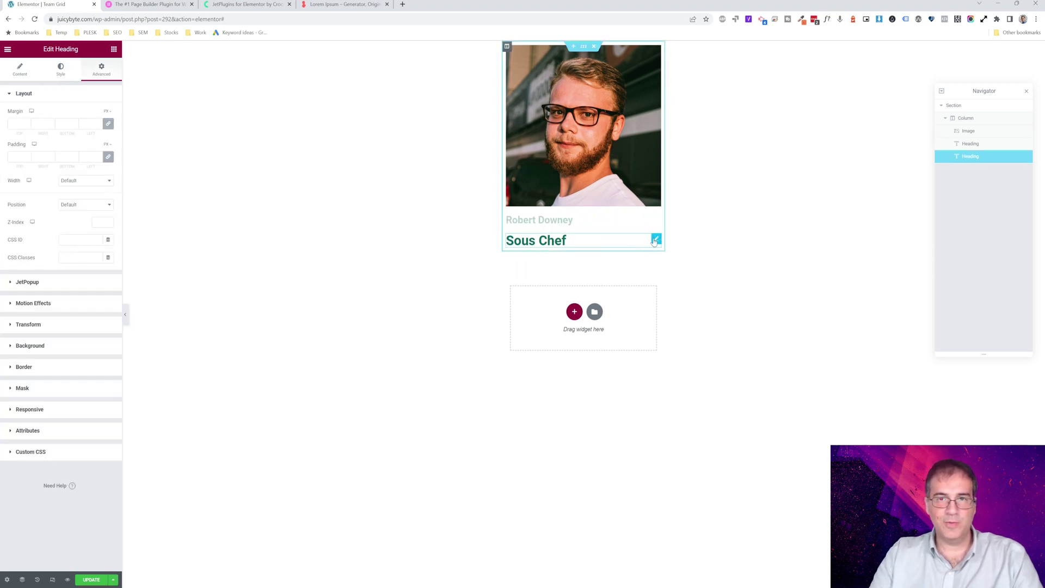
click(20, 71)
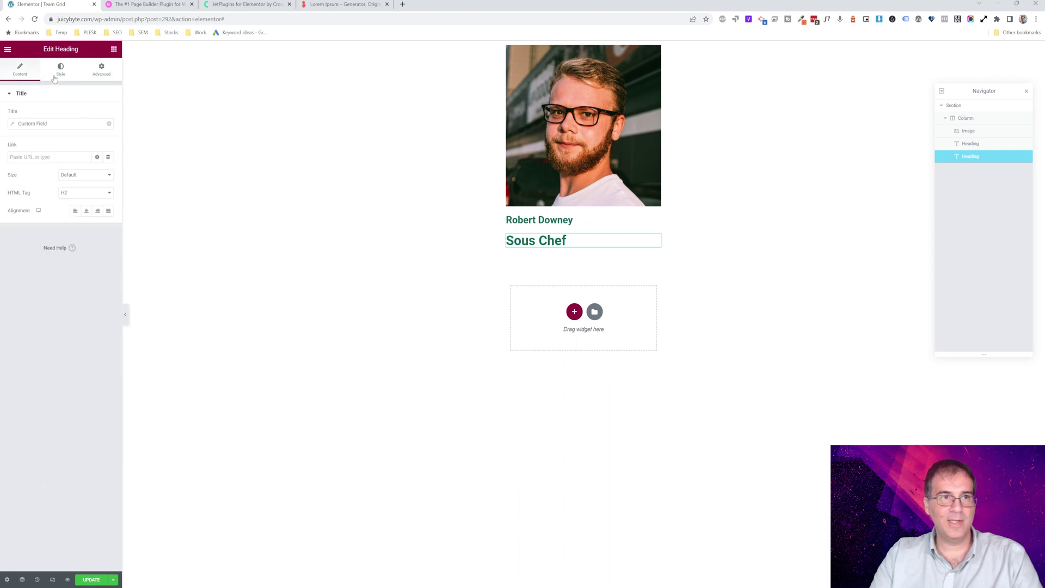
click(59, 69)
click(108, 132)
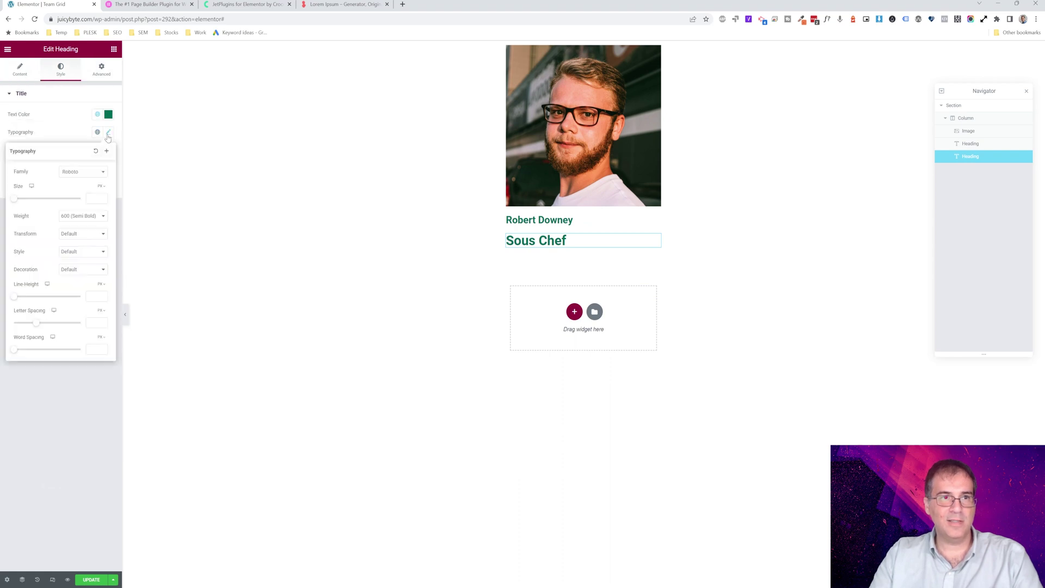
text(21)
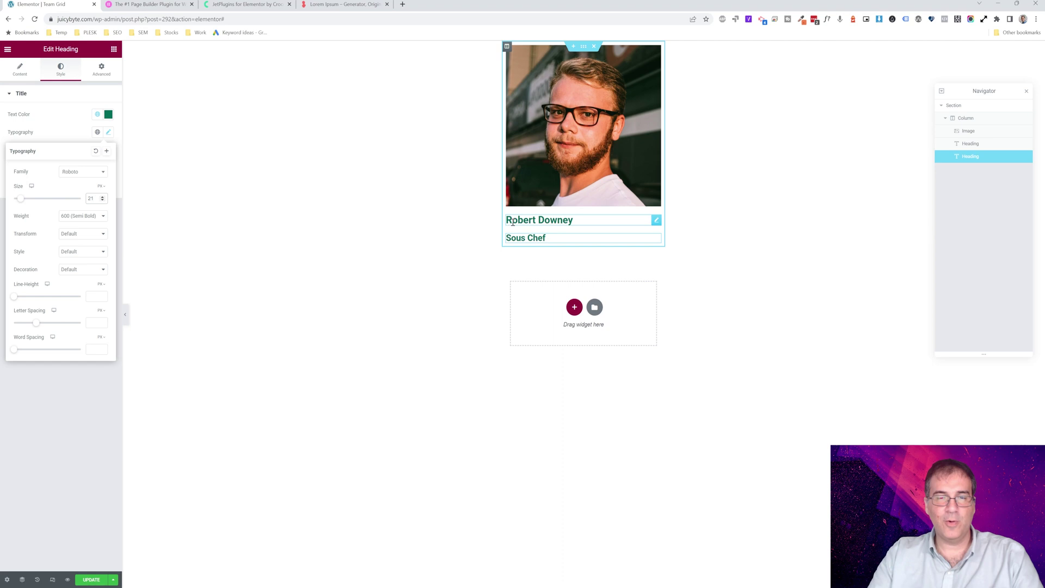
Unlink the position heading's margins, set its top margin to -18 px, and update the listing item.
click(102, 70)
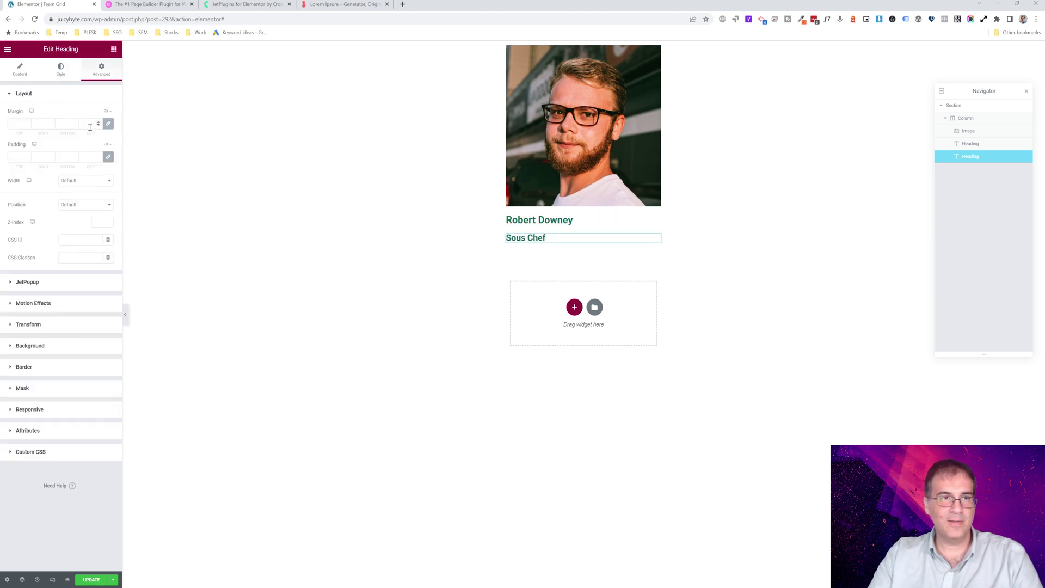
click(109, 124)
text(-20)
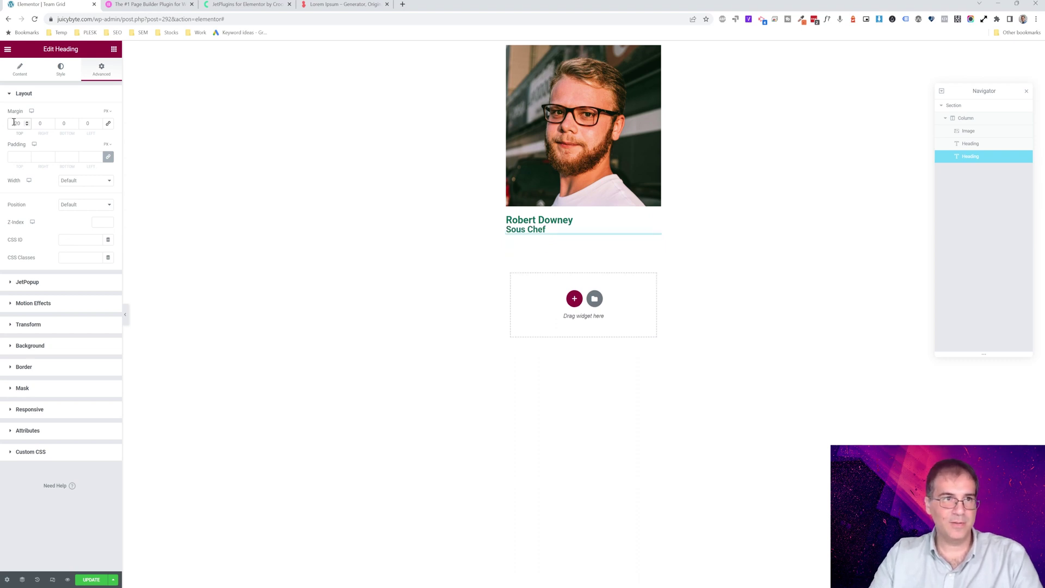
key(Up)
key(Up)
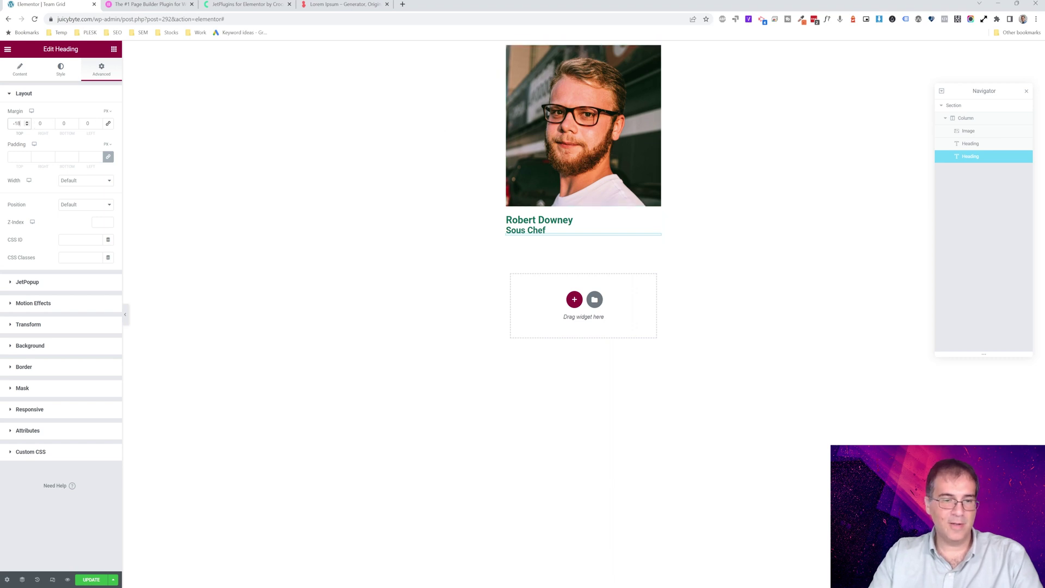
click(93, 581)
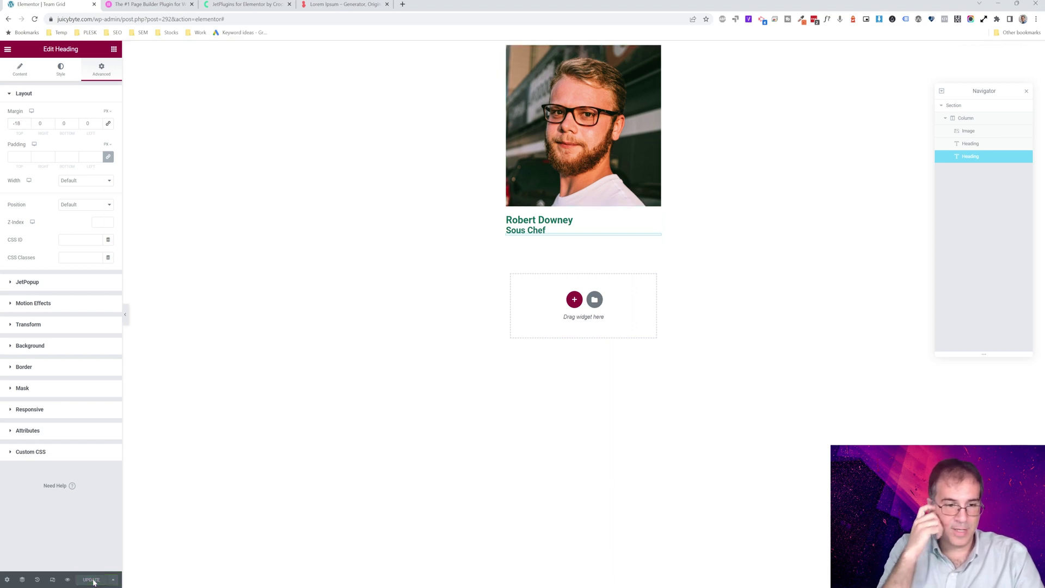
View the site's live About page and examine the listing area under the A Knock Out Team heading.
click(5, 50)
click(47, 200)
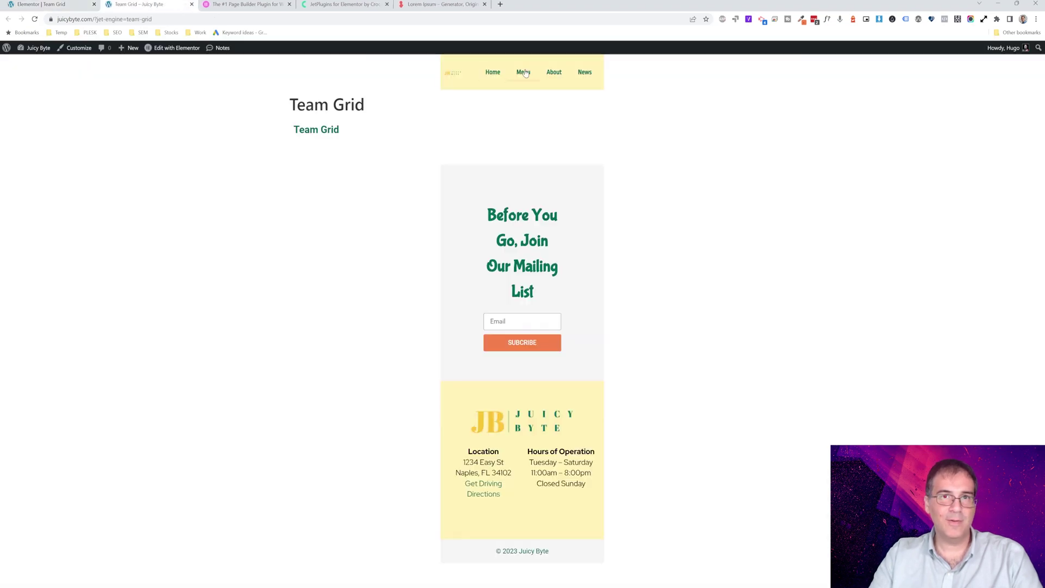
click(553, 72)
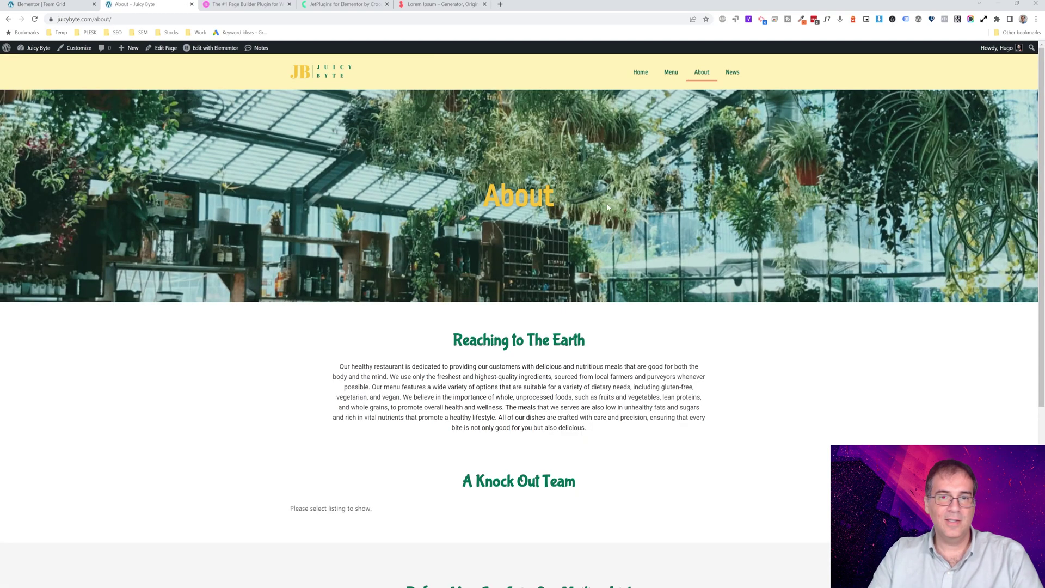
scroll(393, 332, down, 3)
drag(289, 334, 410, 343)
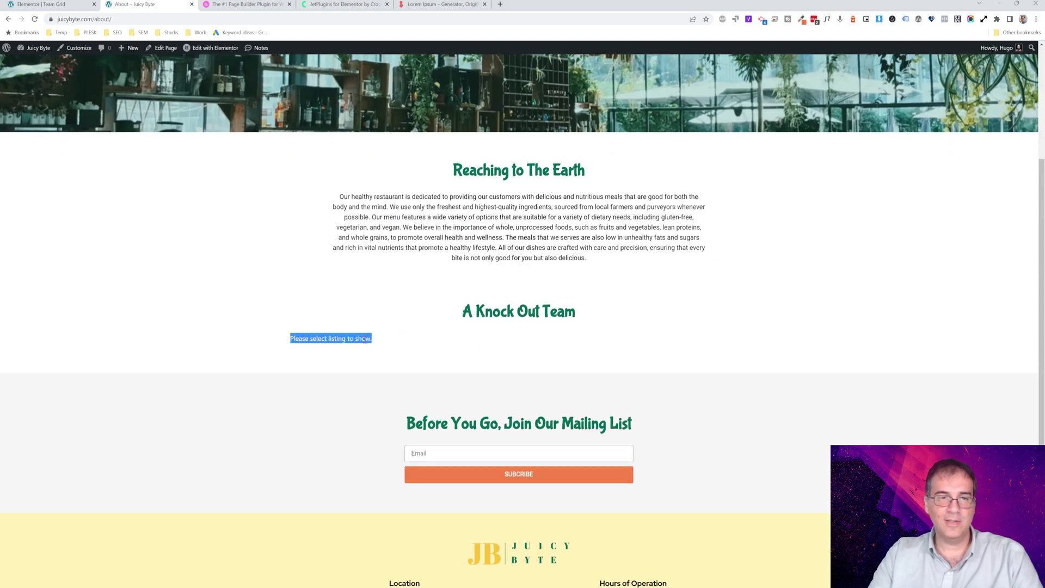
drag(290, 336, 380, 341)
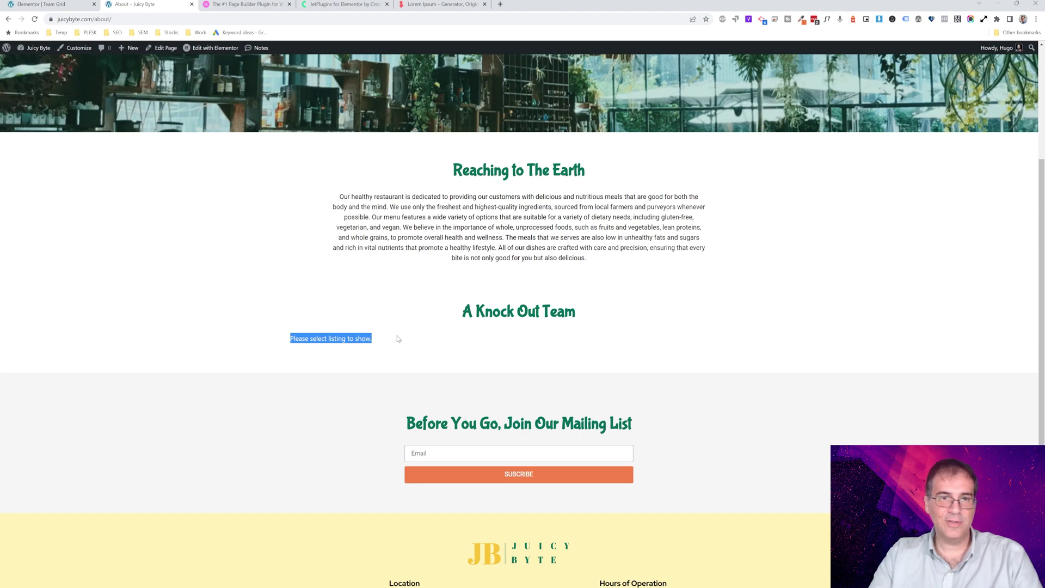
Edit the About page with Elementor, assign the Team Grid listing to its Listing Grid, and update the page.
click(204, 50)
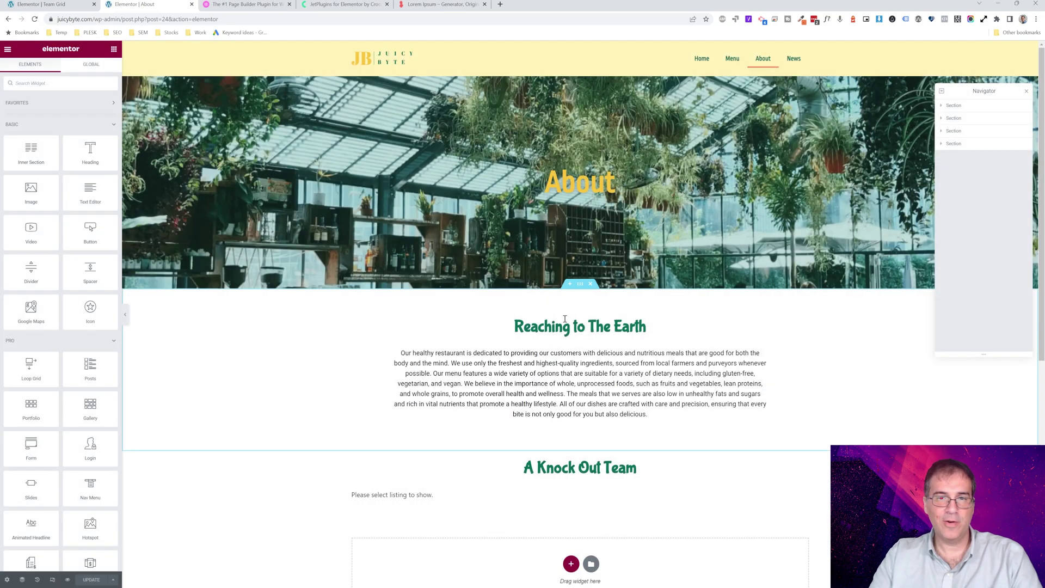
scroll(607, 353, down, 2)
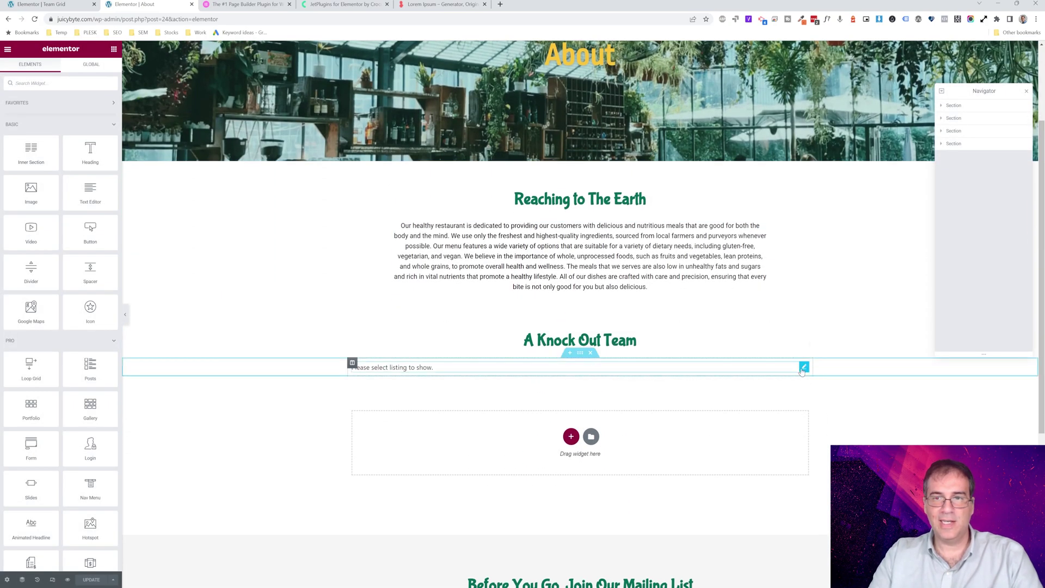
click(784, 370)
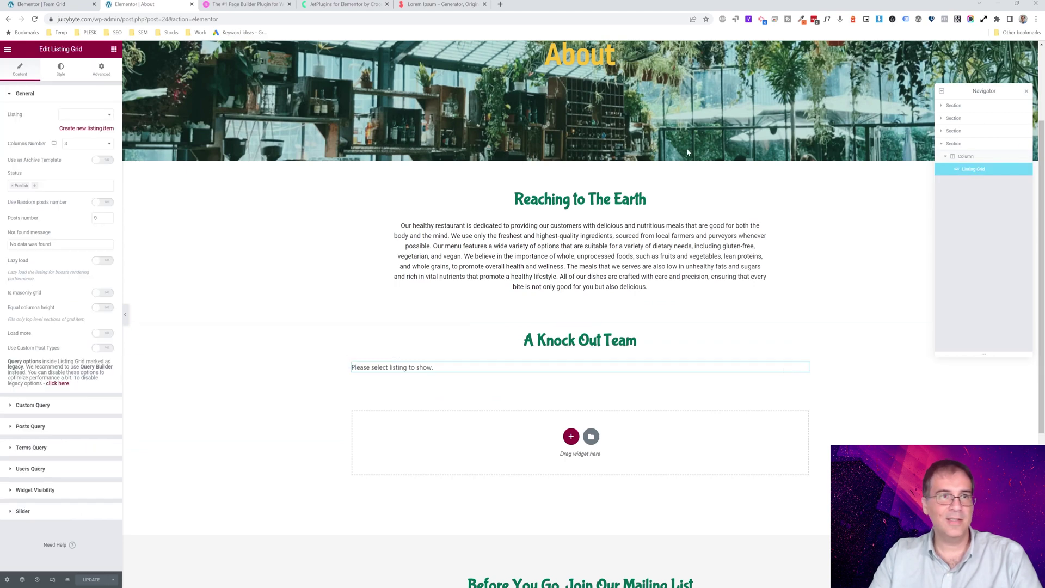
click(73, 118)
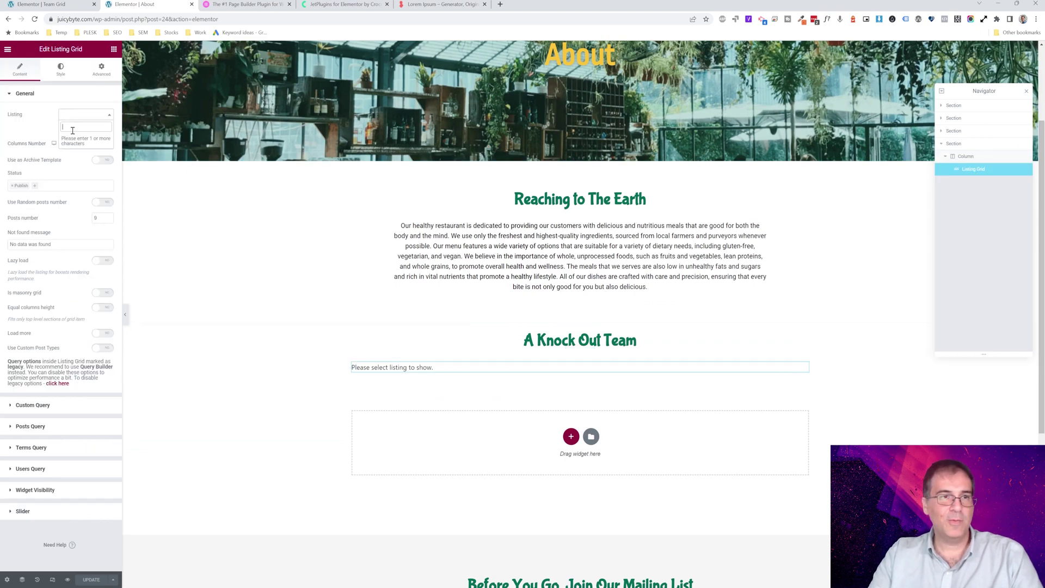
text(tea)
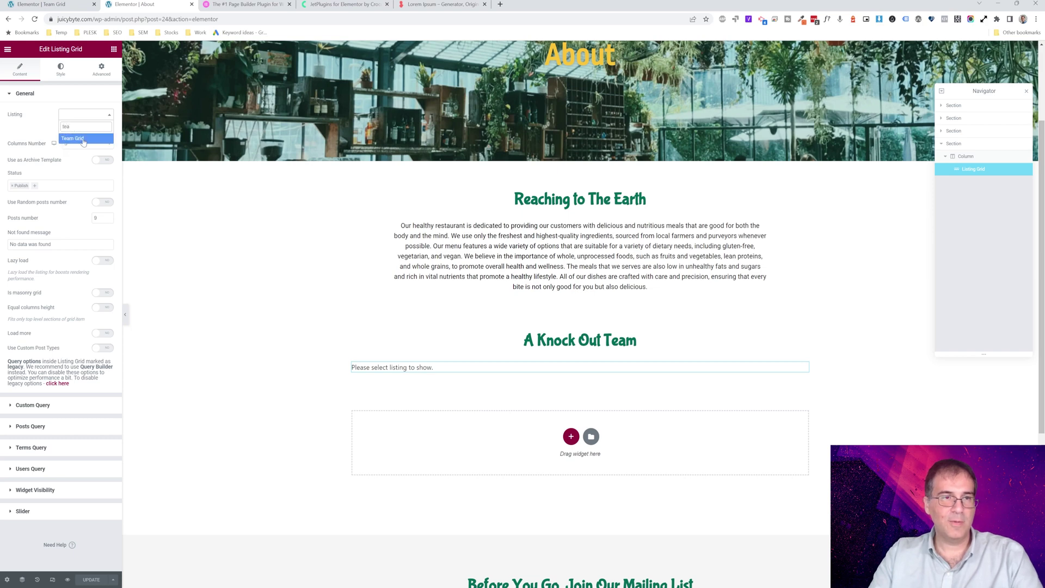
click(82, 139)
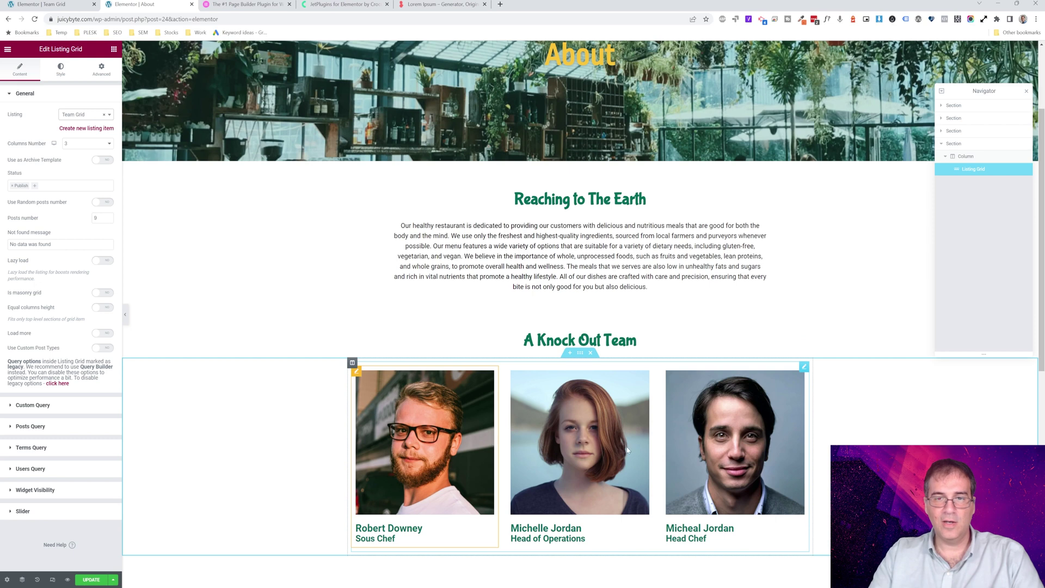
scroll(627, 449, down, 2)
click(88, 580)
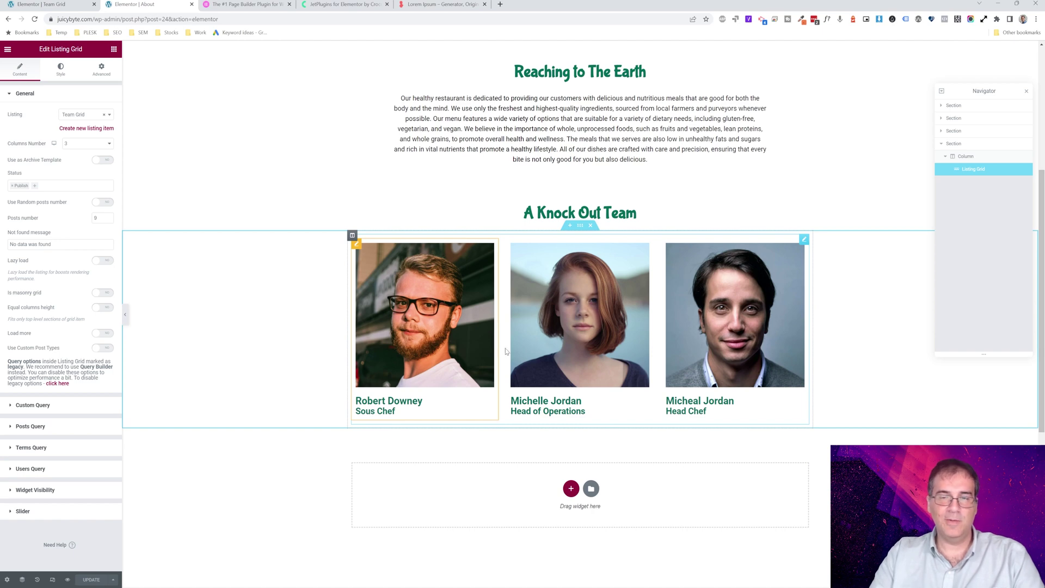
View the live About page and check the team grid under the A Knock Out Team heading.
scroll(505, 351, up, 2)
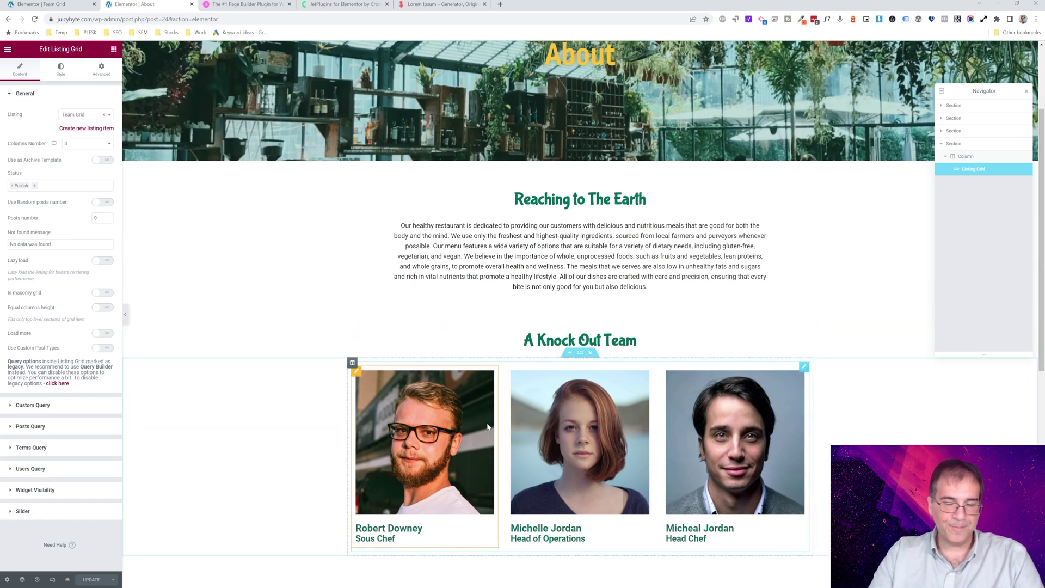
click(8, 49)
click(32, 196)
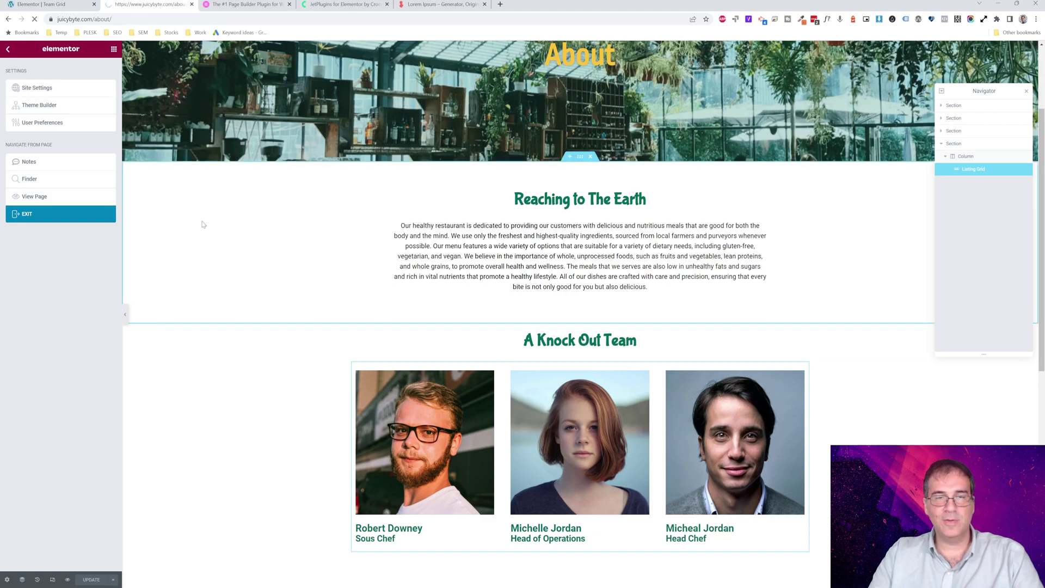
scroll(202, 223, down, 3)
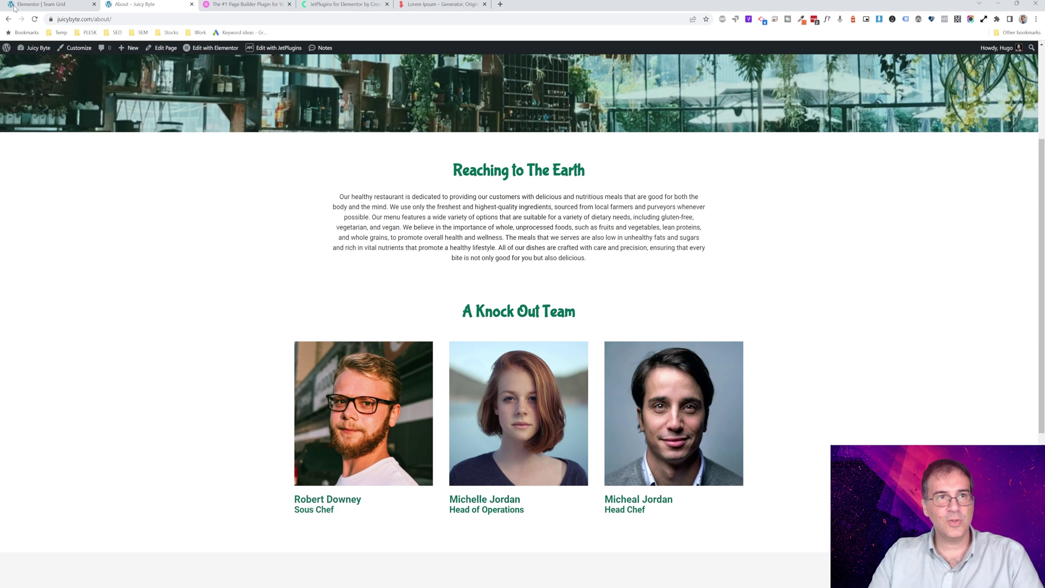
Create a new JetPopup popup titled Team Detail from the WordPress dashboard and open it in Elementor.
click(28, 64)
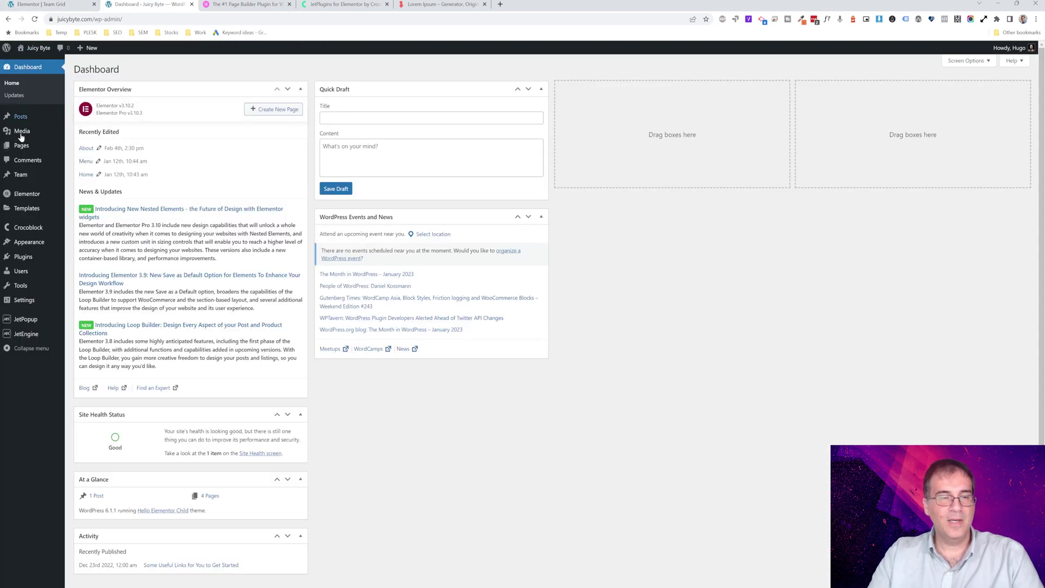
mouse_move(24, 324)
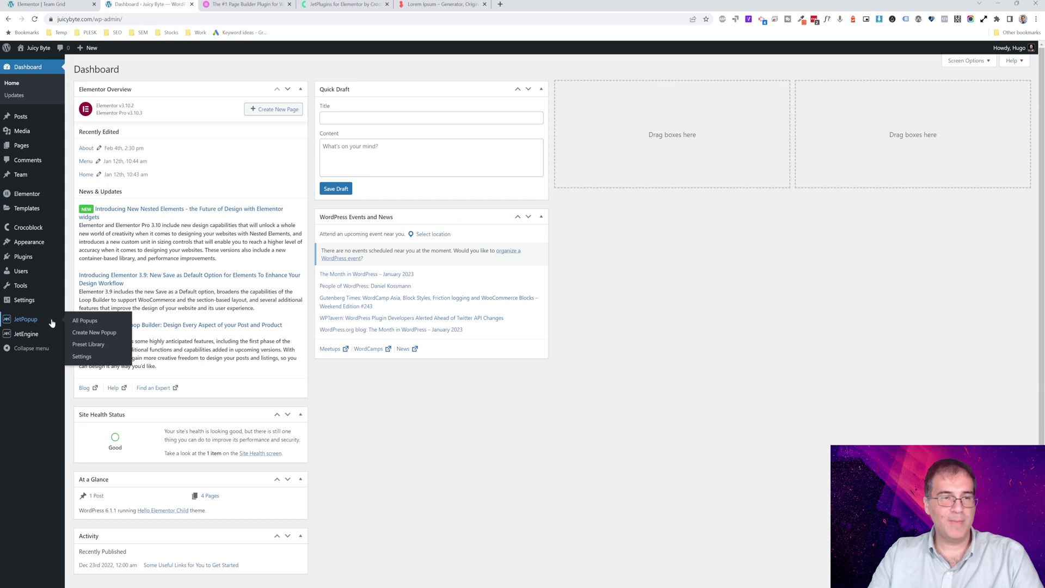
click(87, 322)
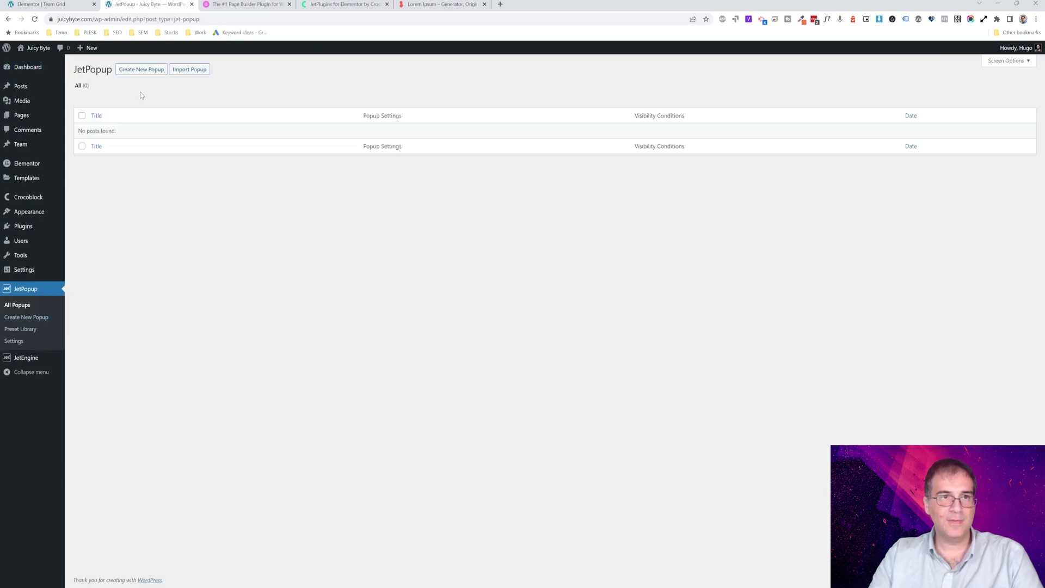
click(138, 70)
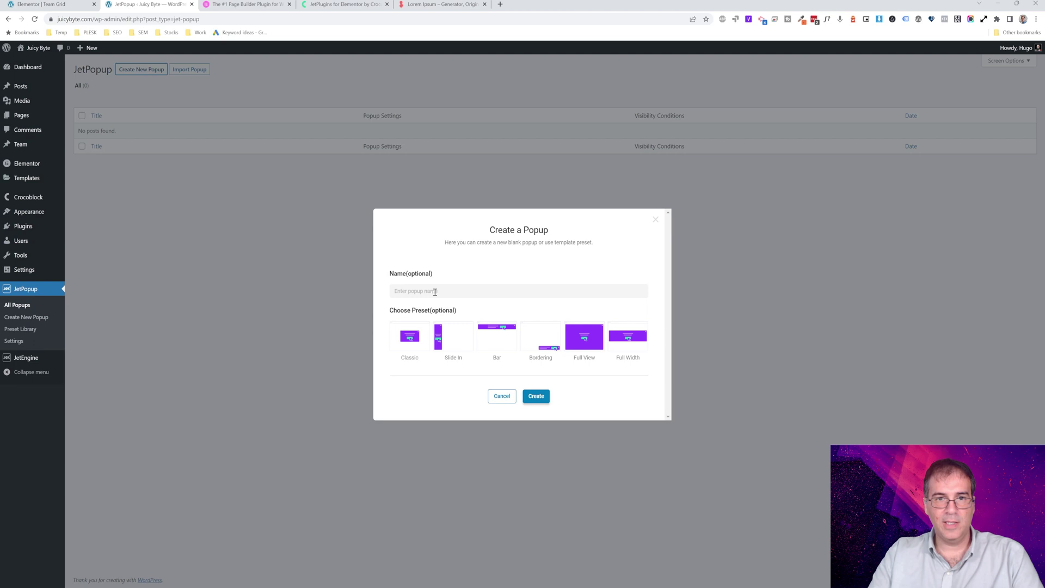
click(504, 400)
click(25, 317)
click(129, 87)
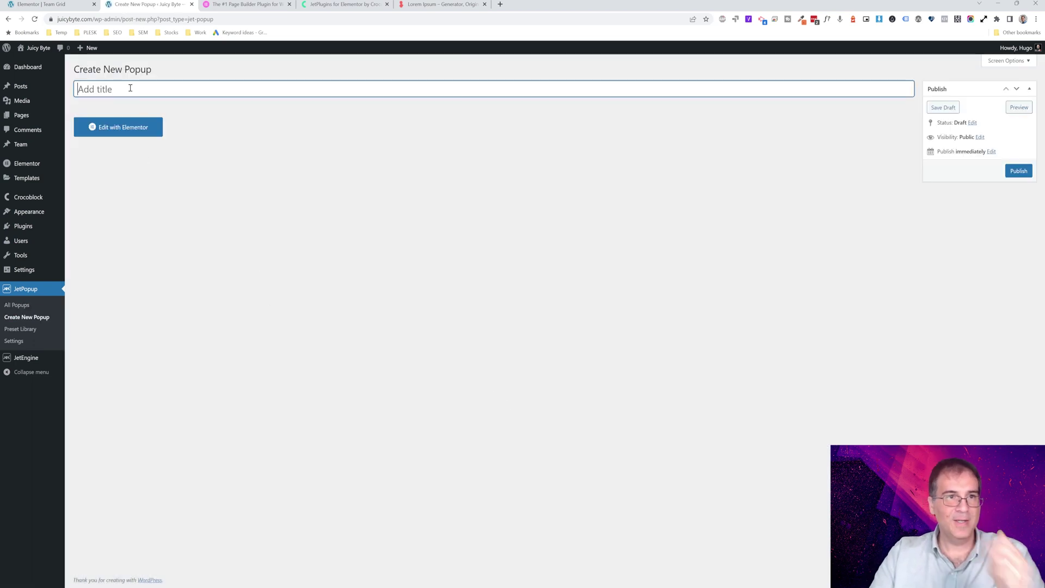
text(Team Detail)
click(126, 125)
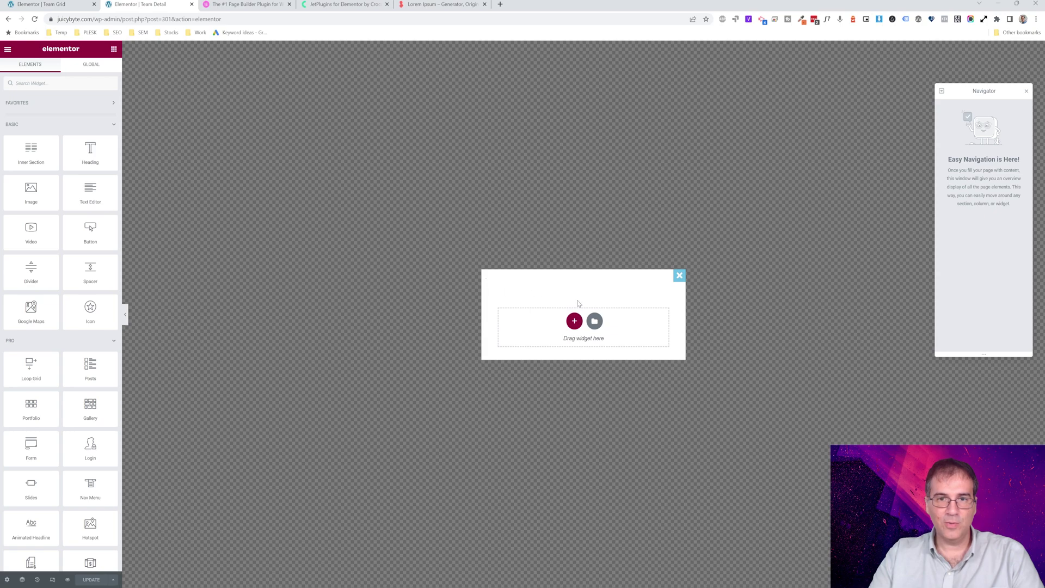
Add a section with two equal columns to the empty Team Detail popup.
click(7, 580)
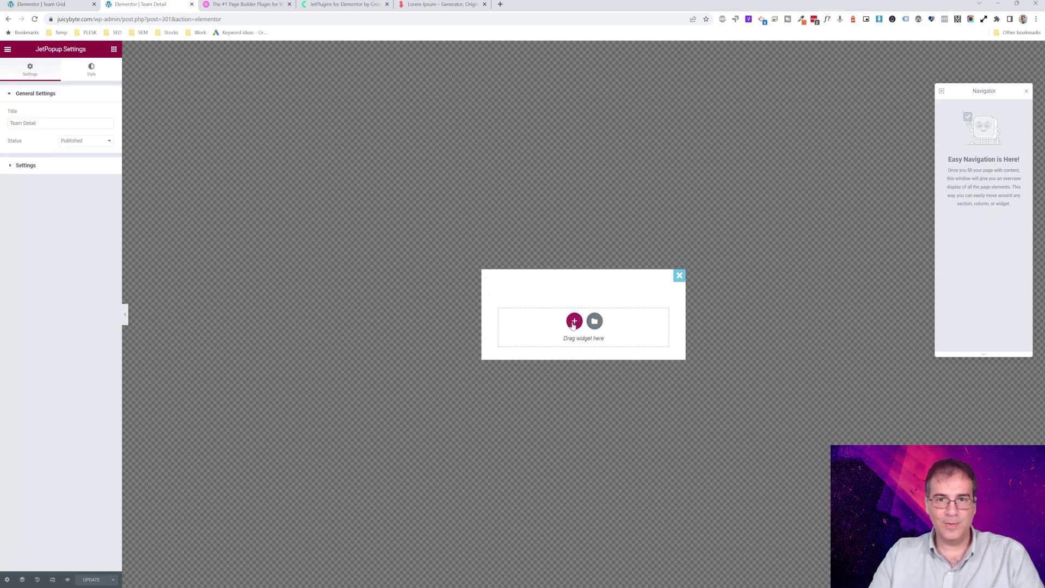
click(574, 322)
click(548, 324)
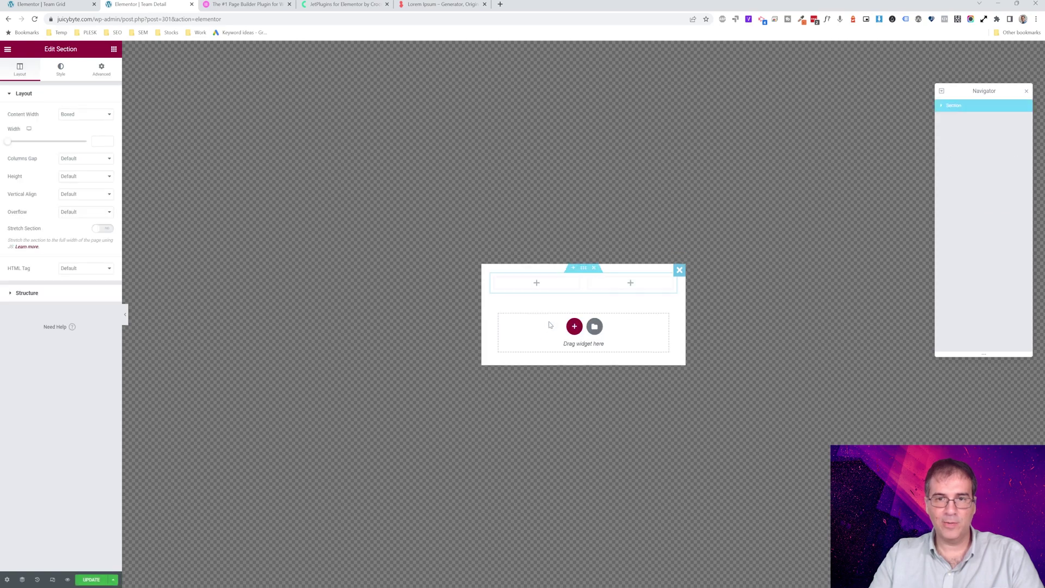
click(486, 270)
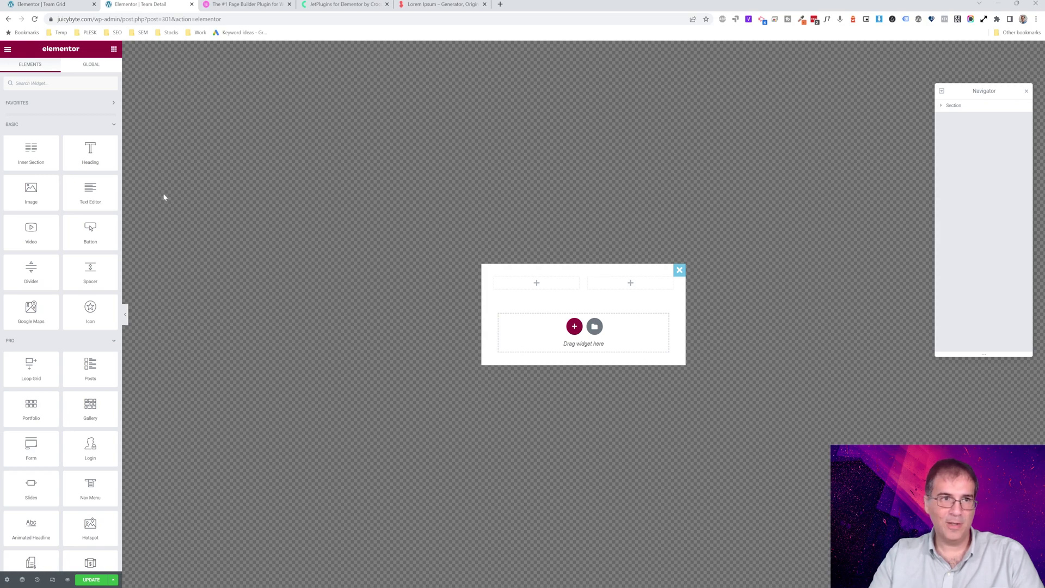
Set the popup container's width to 600 px and its padding to 10 px on all sides, and save the popup.
click(6, 580)
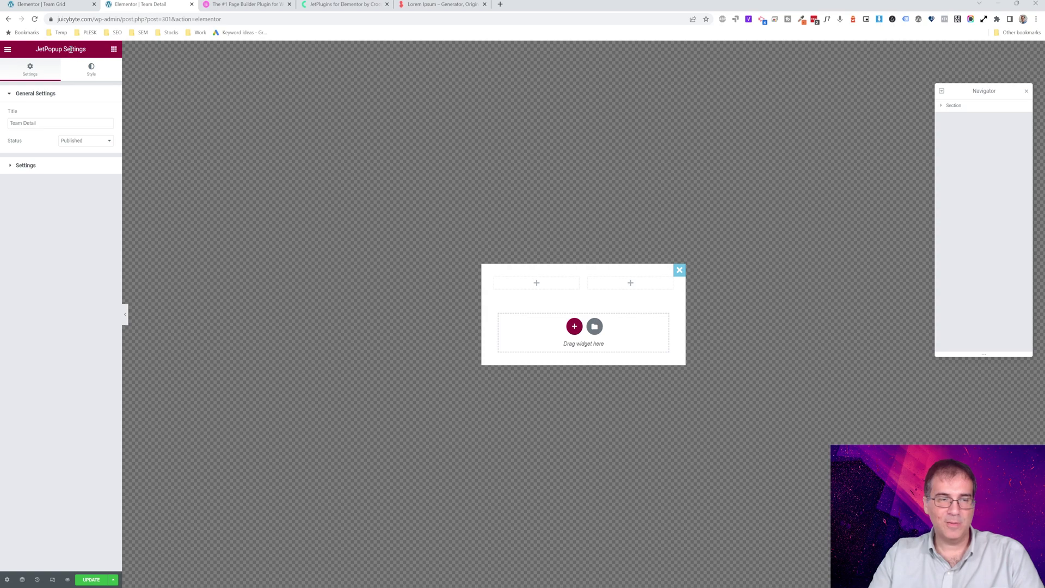
click(93, 67)
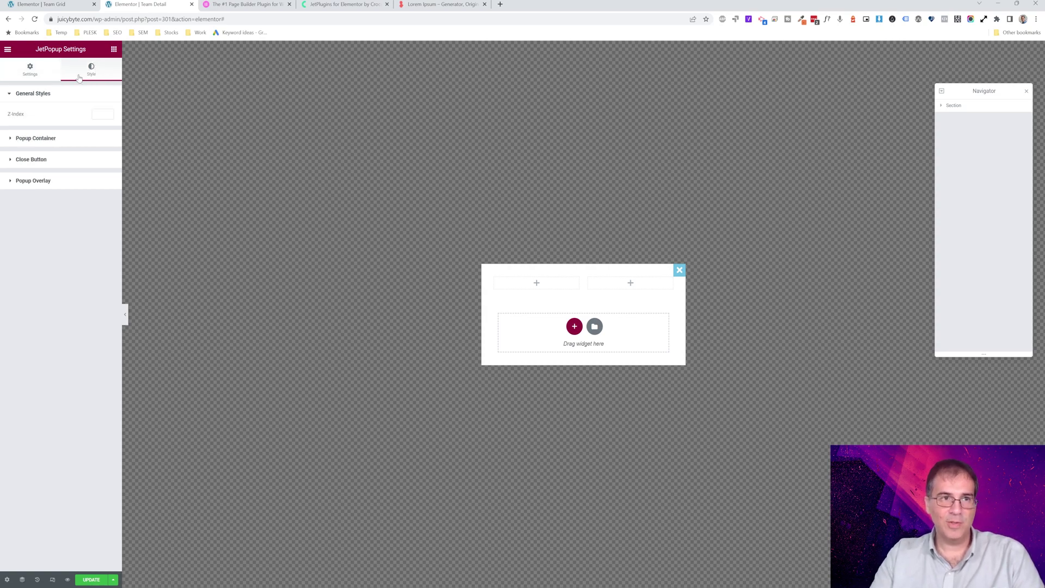
click(33, 139)
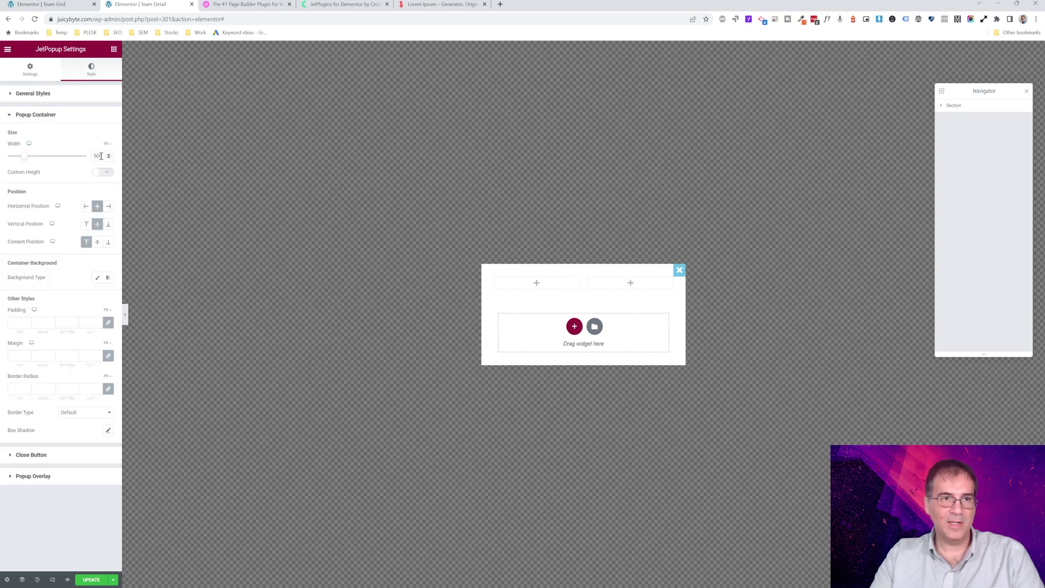
text(600)
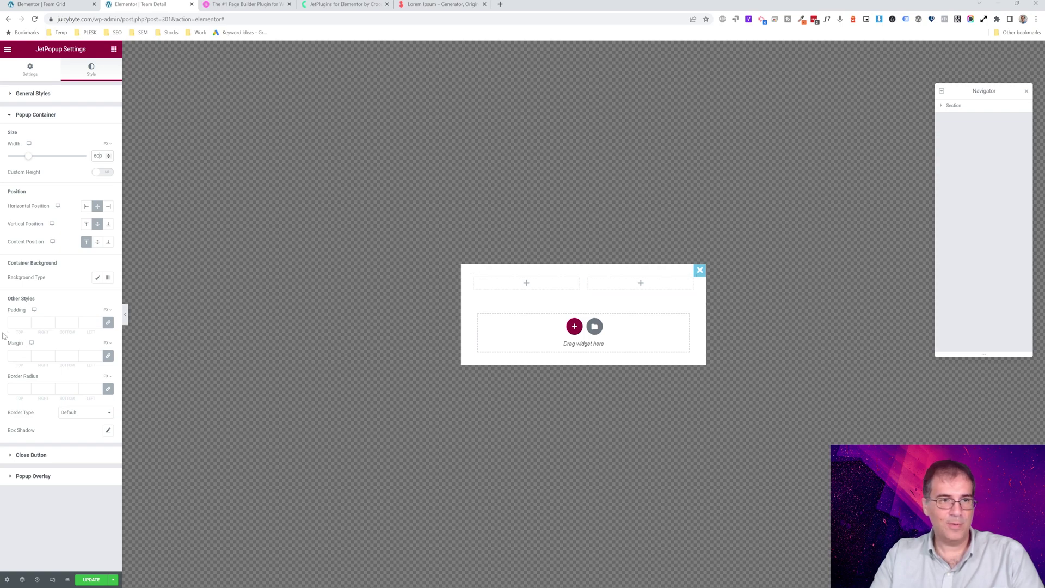
text(10)
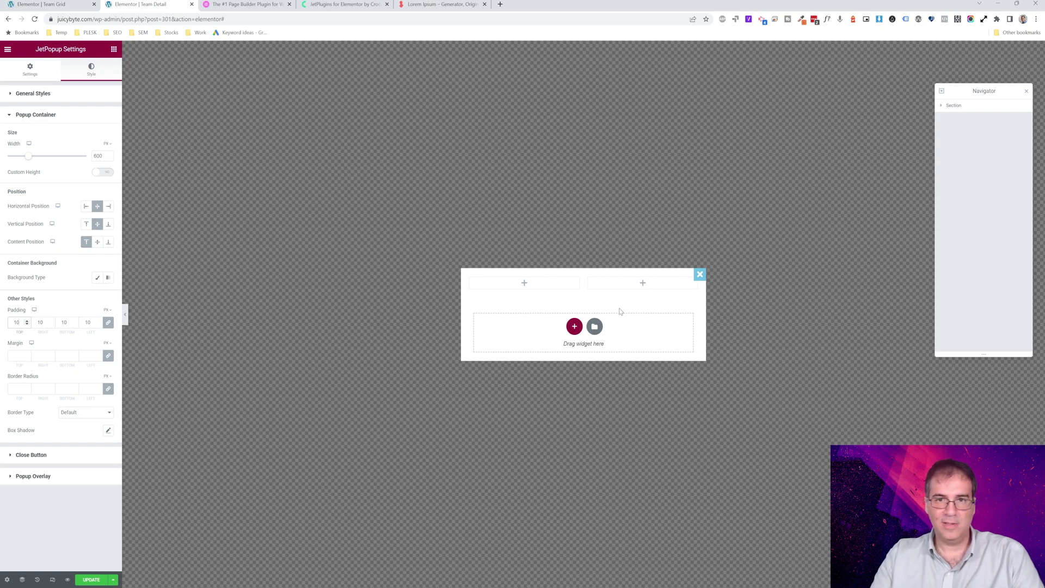
key(ctrl+s)
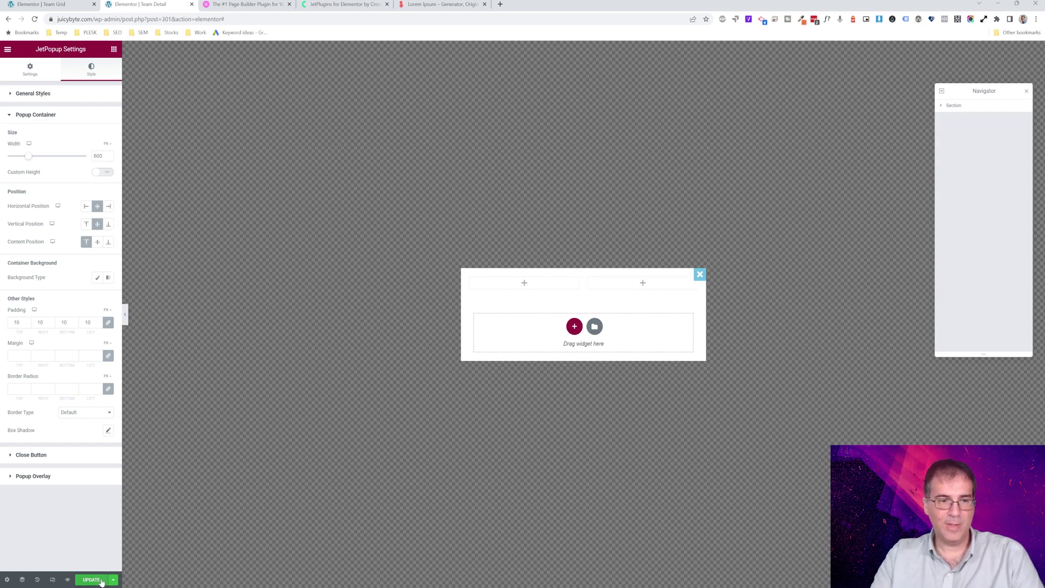
click(32, 73)
Add an Image widget to the popup's first column using the media library photo of the bearded man in glasses.
click(115, 49)
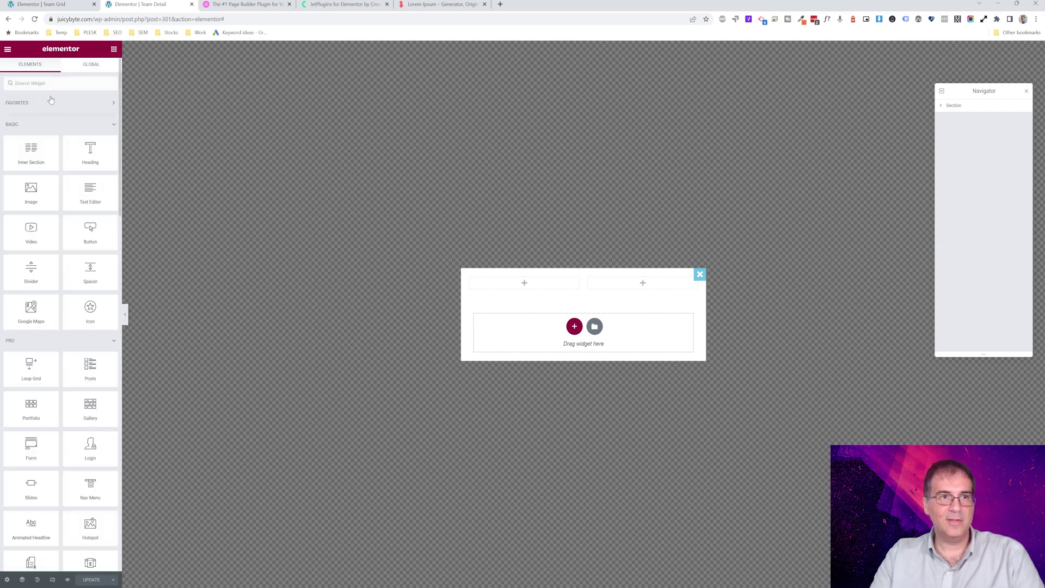
drag(37, 196, 531, 291)
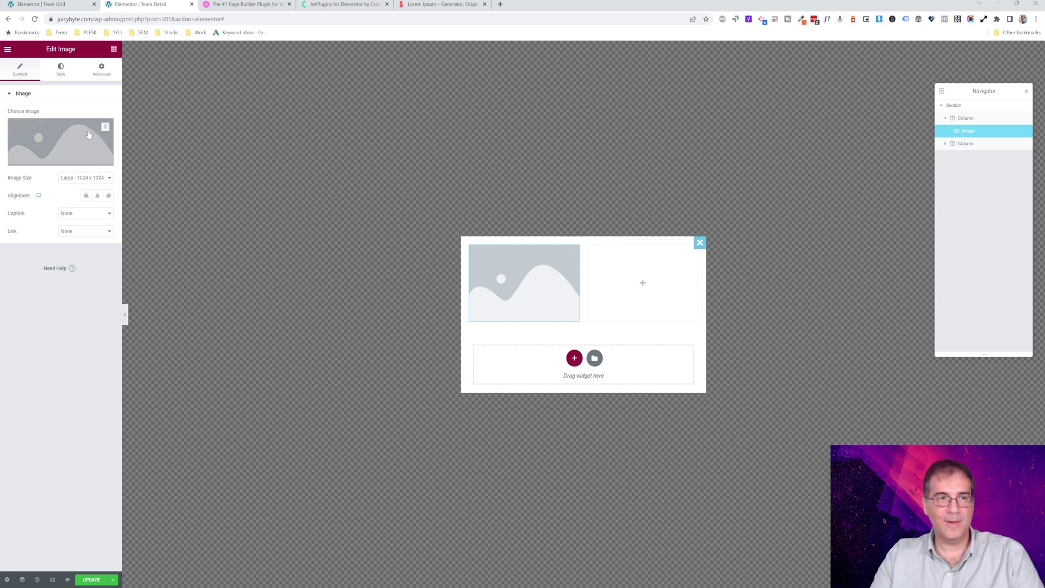
click(68, 135)
click(145, 155)
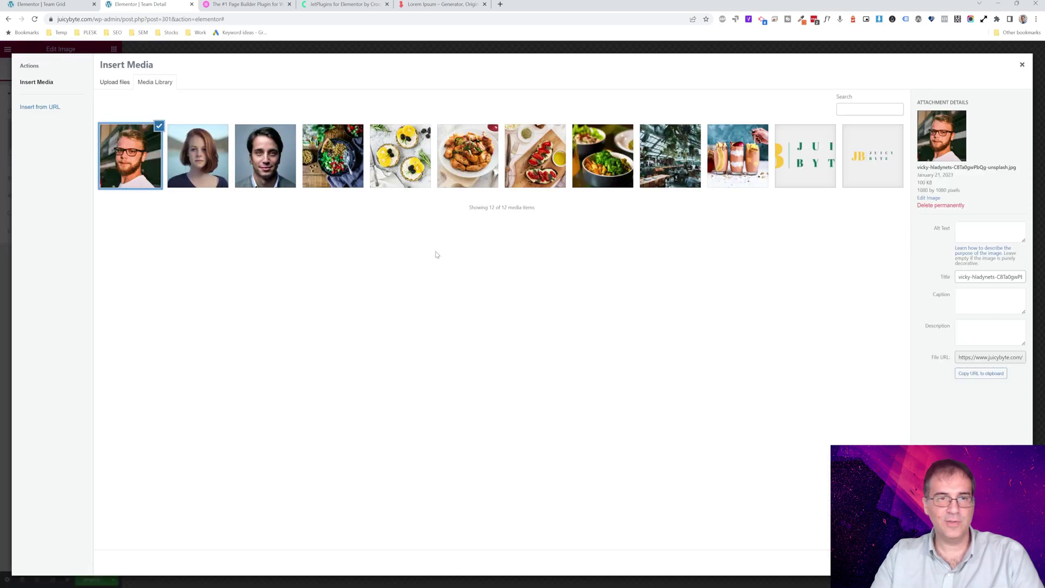
click(1001, 563)
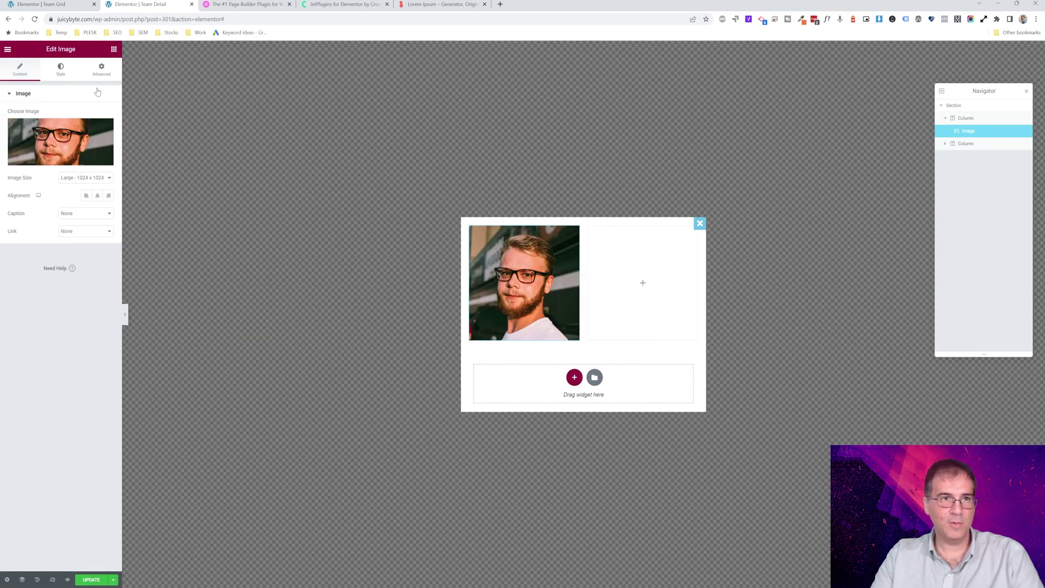
Add a Heading widget reading Full Name to the popup's second column and update the popup.
click(114, 49)
drag(97, 143, 632, 239)
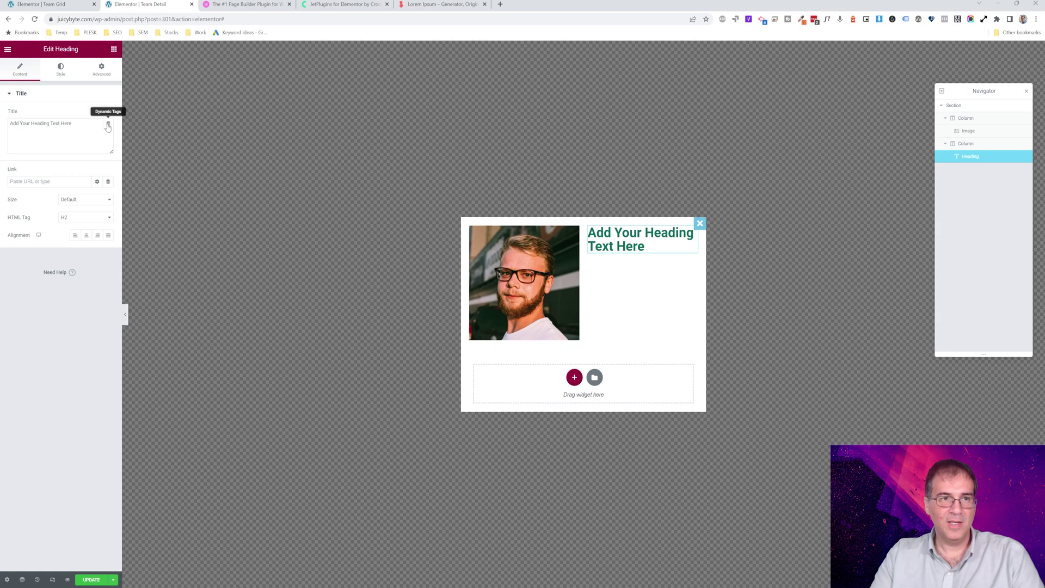
drag(72, 123, 2, 130)
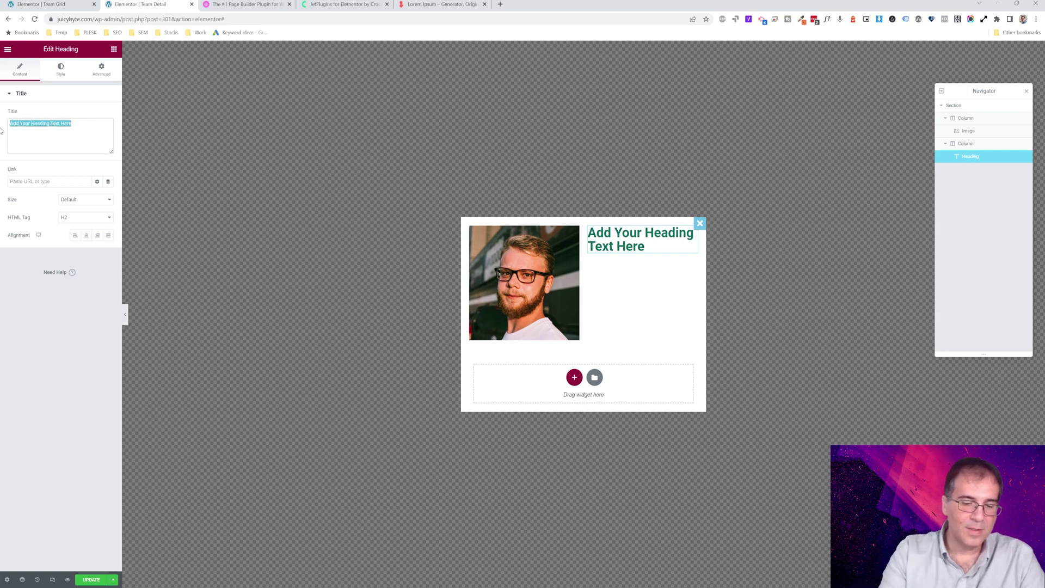
text(Full Name)
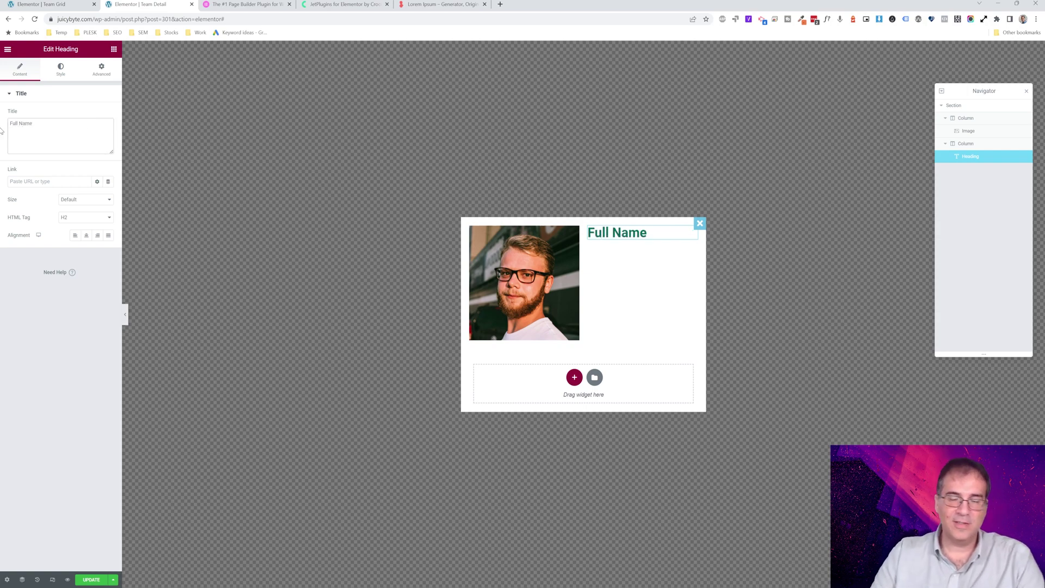
click(91, 579)
Add a second Heading widget reading Position below the Full Name heading and update the popup.
click(114, 50)
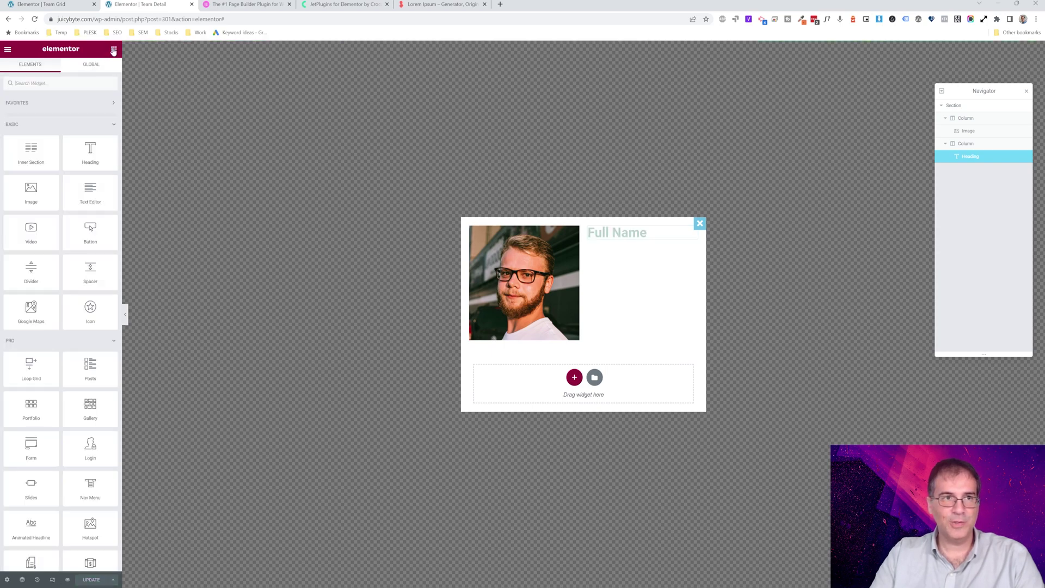
drag(90, 152, 619, 242)
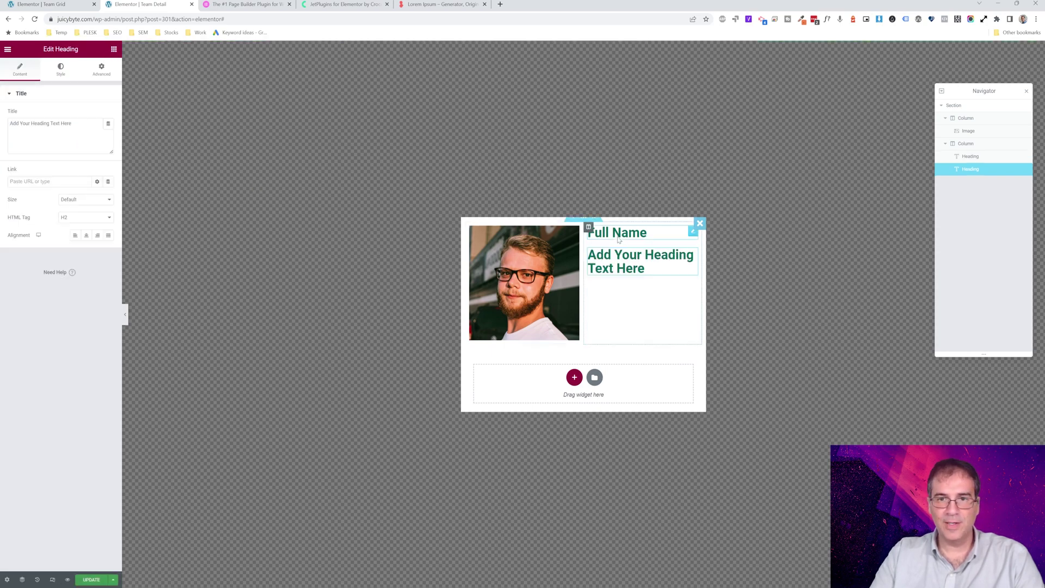
drag(101, 122, 8, 126)
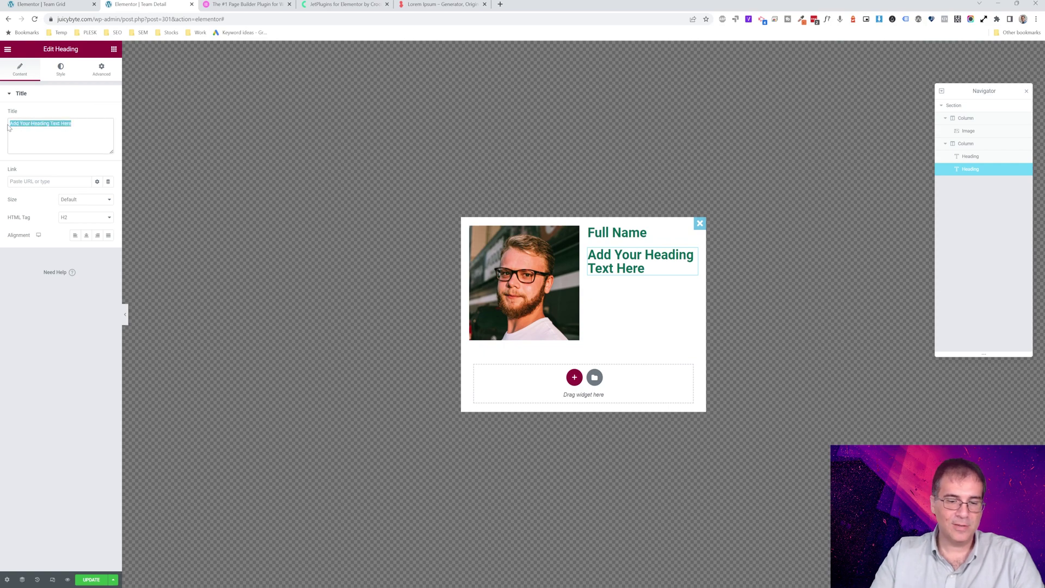
text(Position)
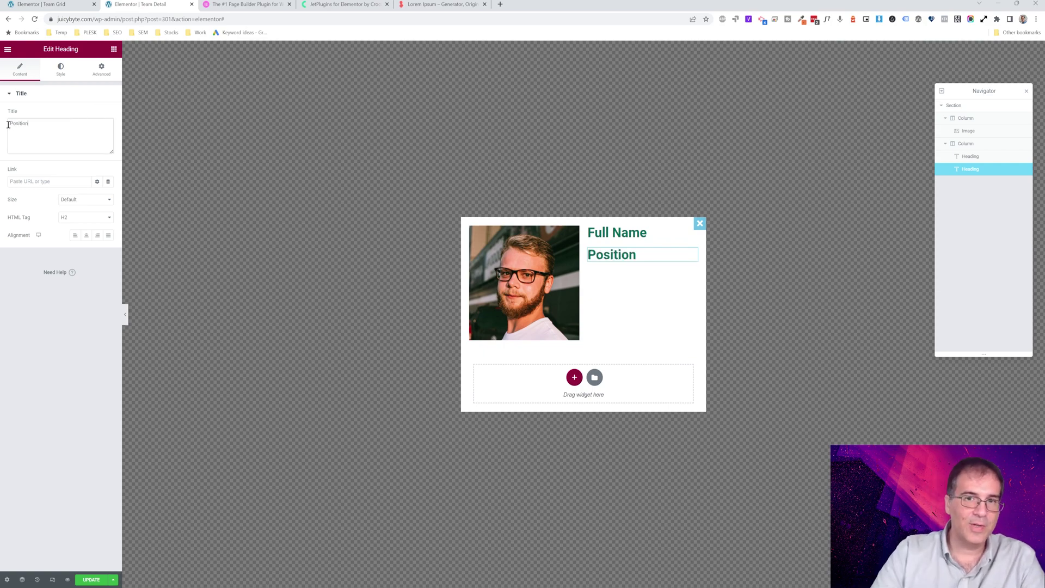
click(92, 579)
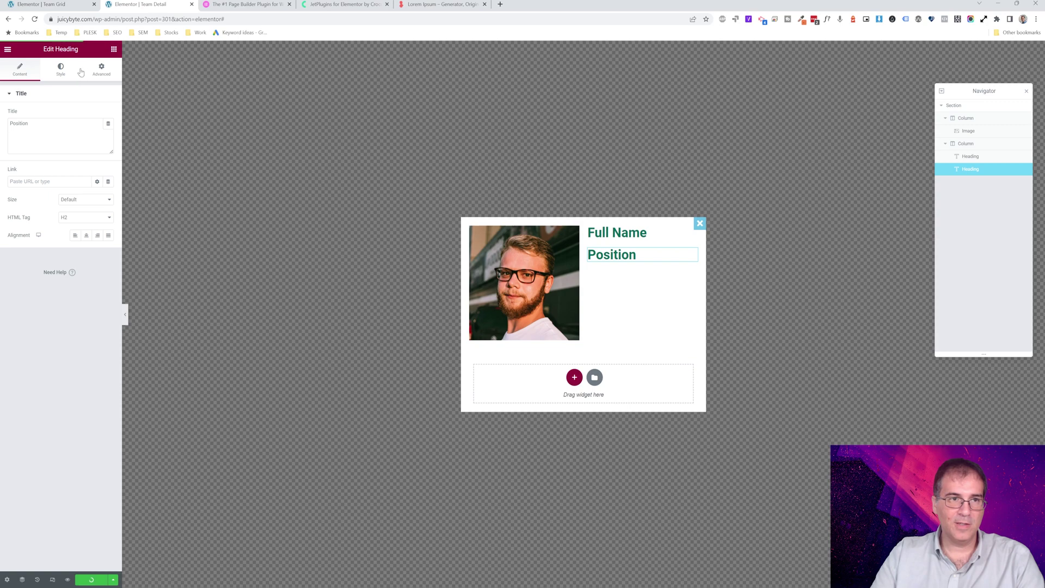
Add a Text Editor widget with its default placeholder text below the Position heading and update the popup.
click(113, 50)
drag(80, 198, 656, 264)
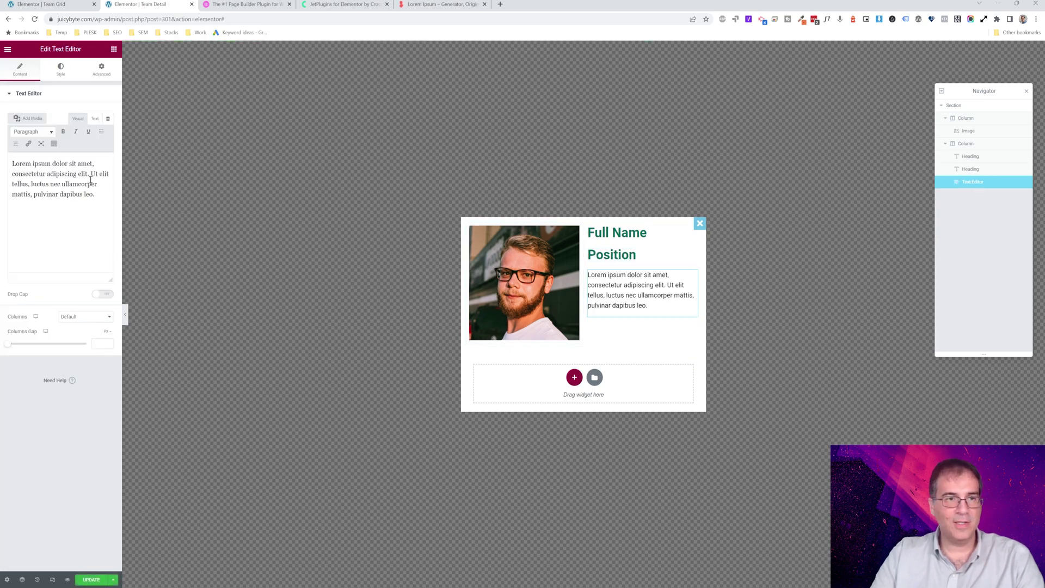
key(ctrl+a)
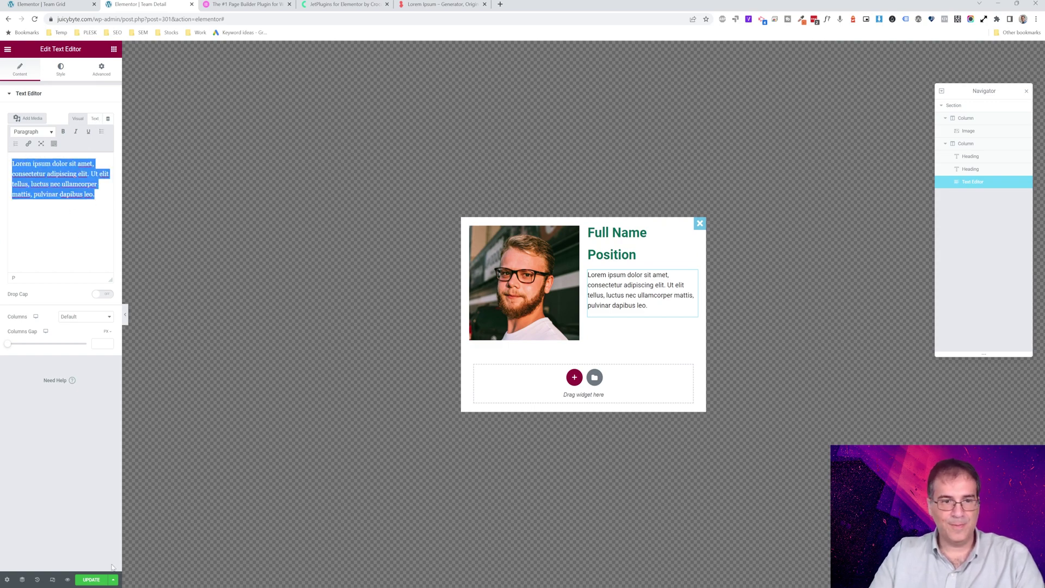
click(91, 579)
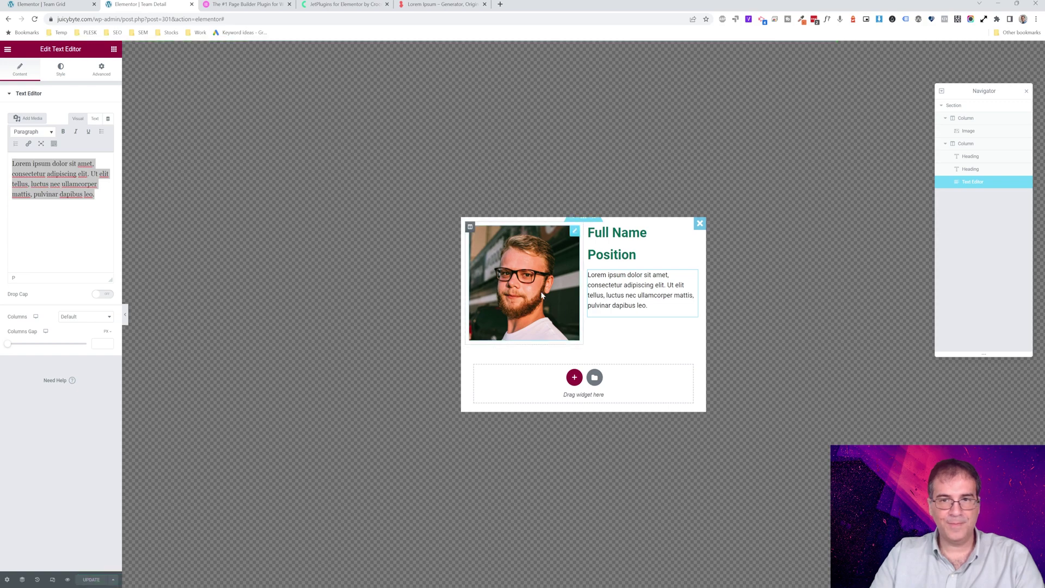
Set the Full Name heading's font size to 24 px.
click(663, 236)
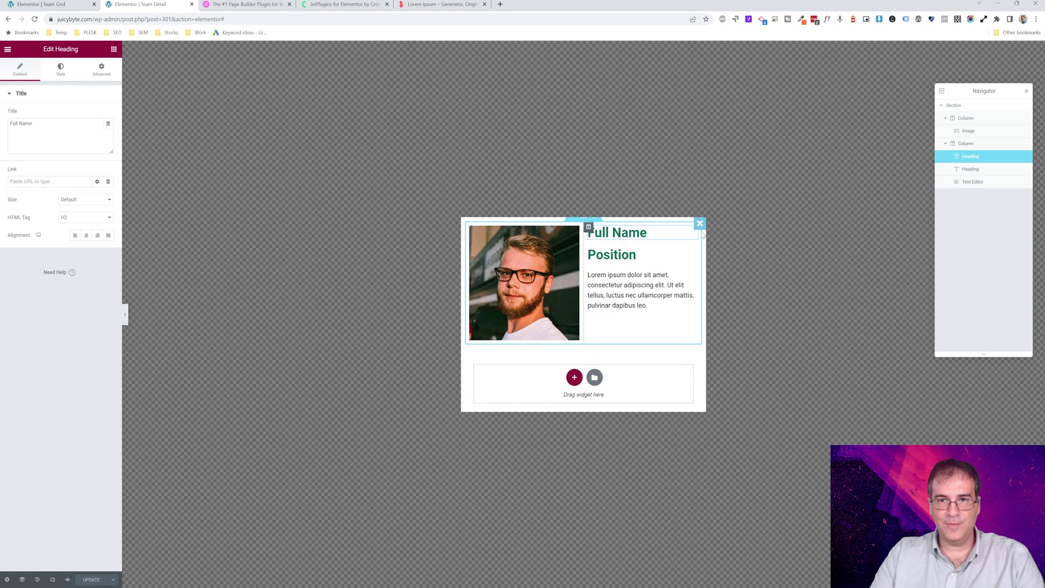
click(58, 70)
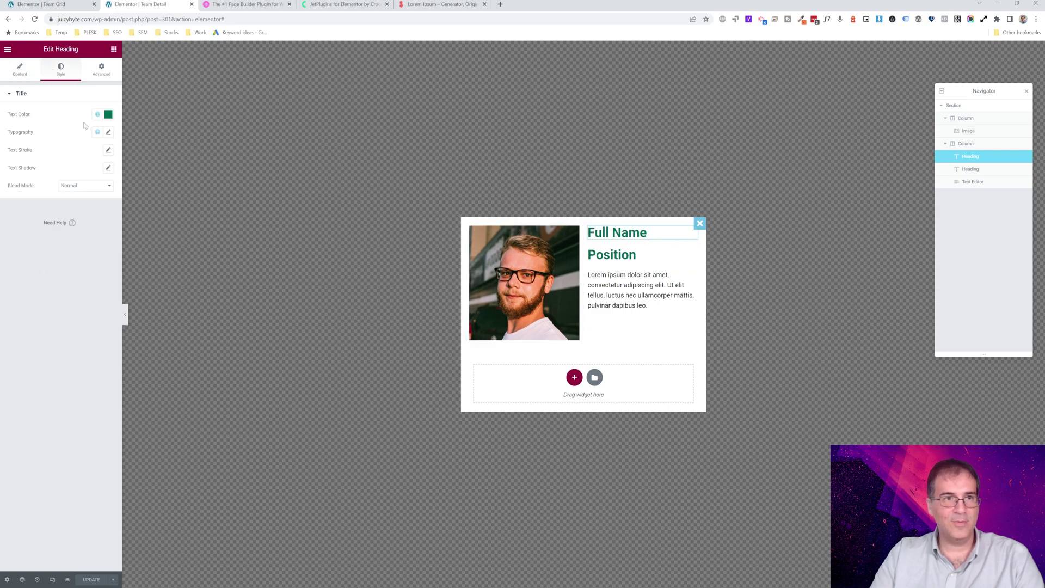
click(109, 131)
click(96, 199)
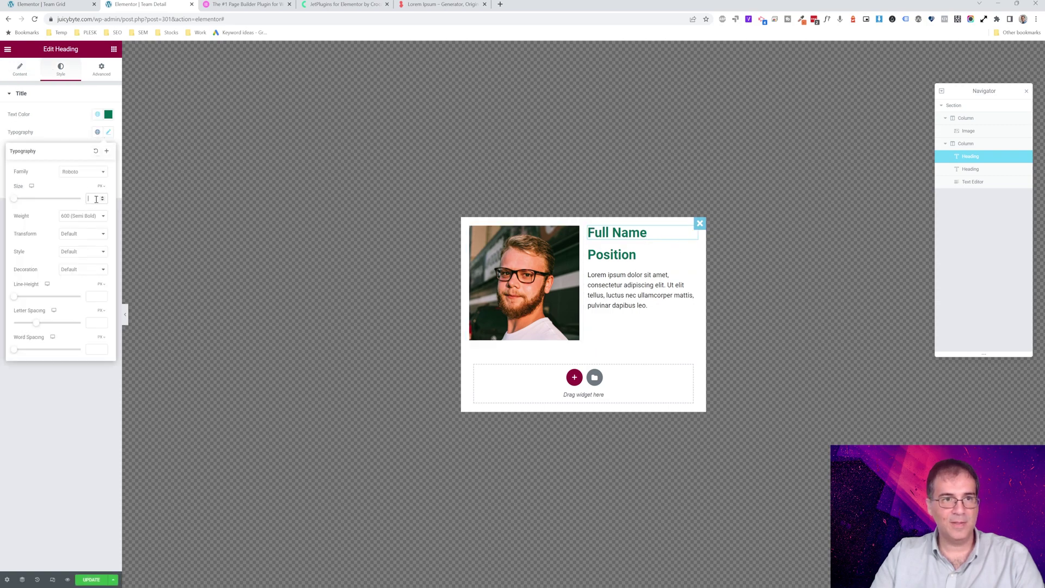
text(24)
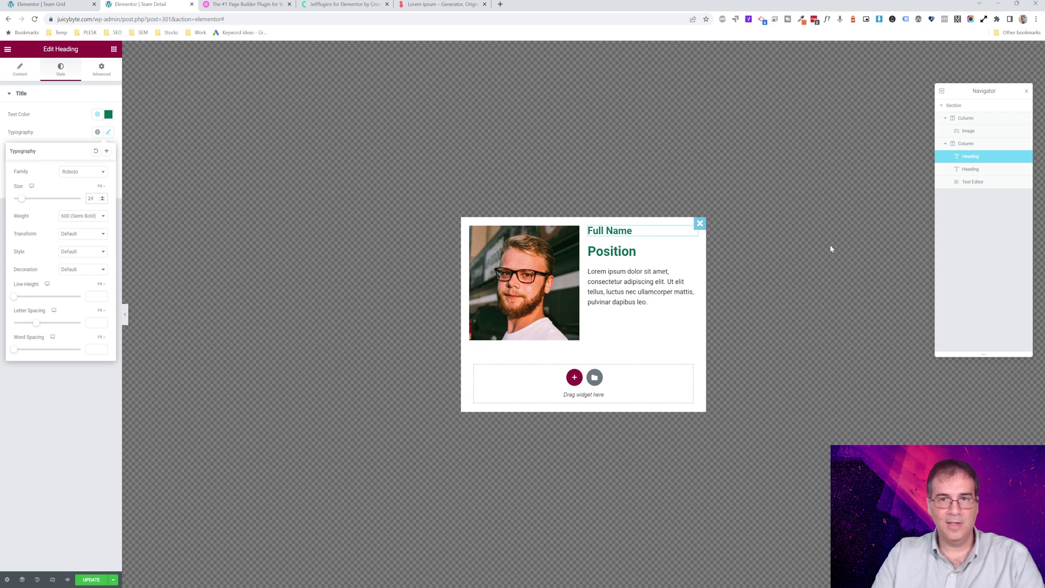
Set the Position heading's font size to 21 px.
click(621, 251)
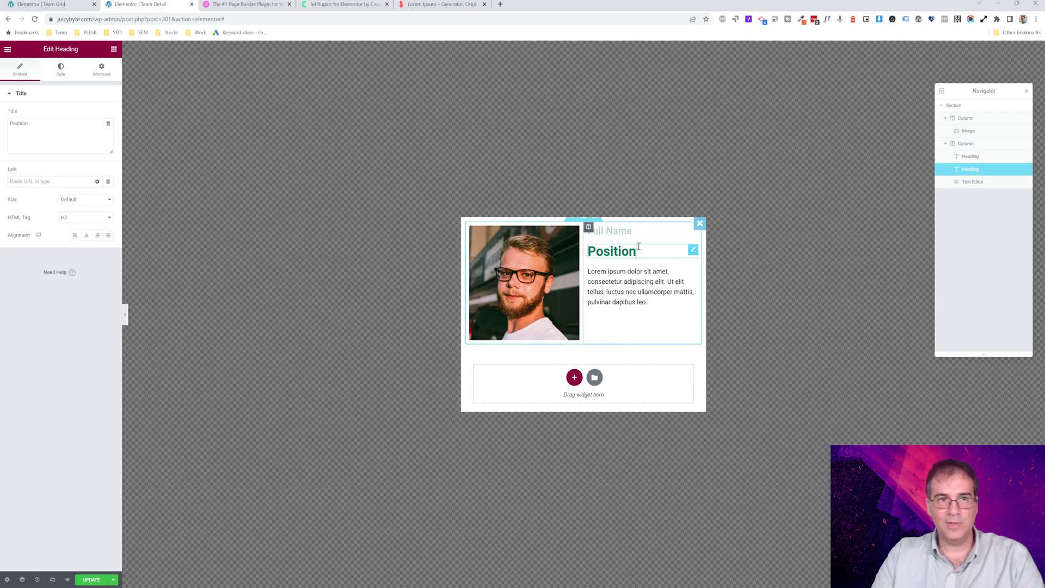
click(62, 69)
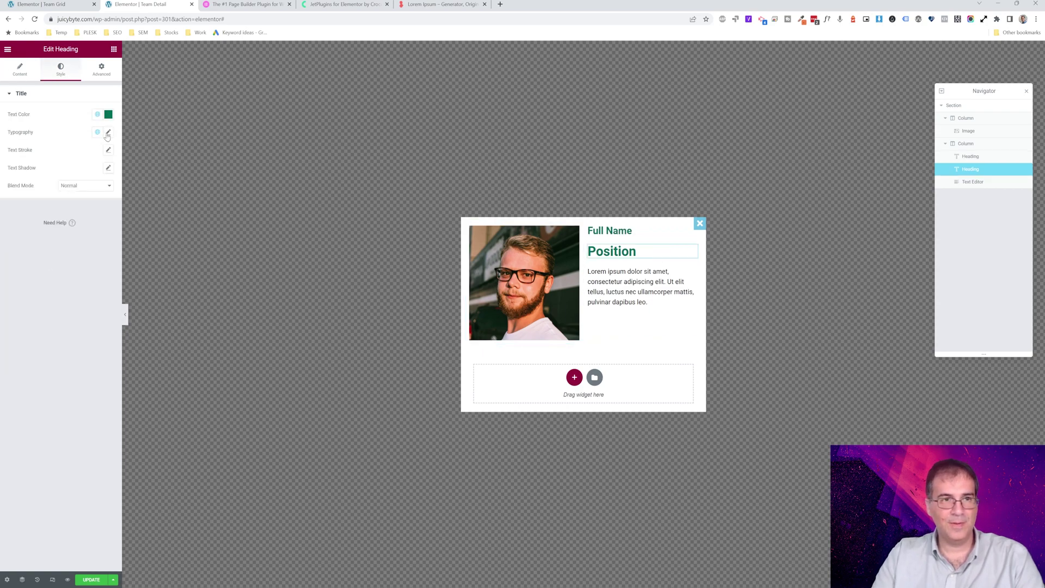
click(107, 133)
text(21)
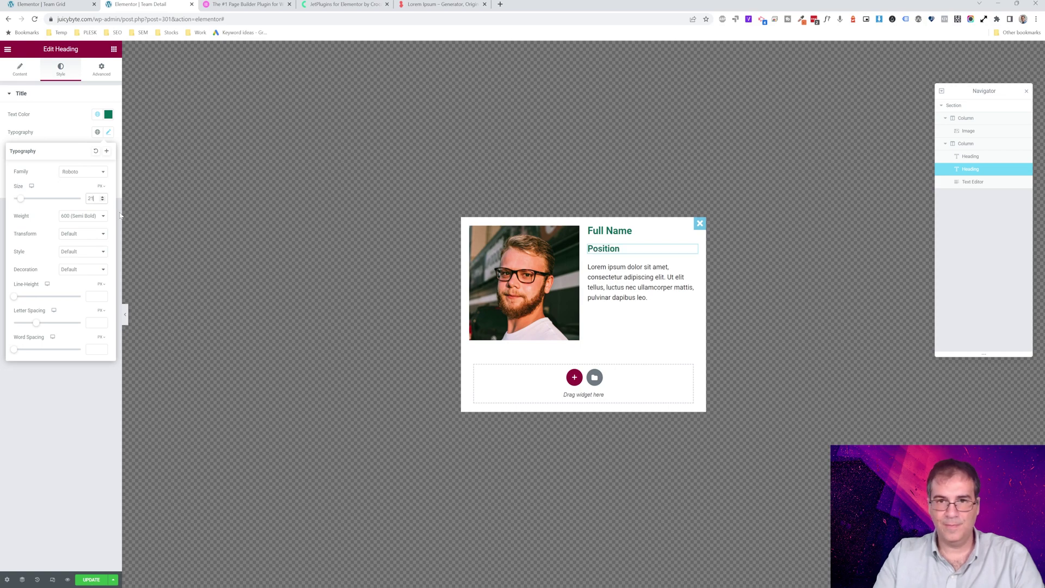
Unlink the Position heading's margins, set only the top margin to -18 px, and select the text block below it.
click(101, 69)
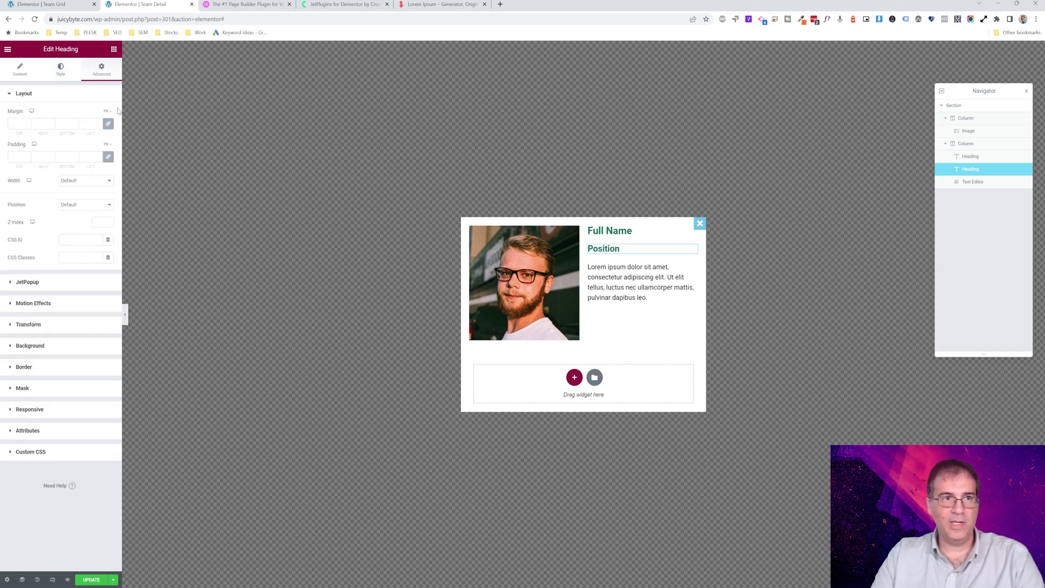
click(14, 124)
text(18)
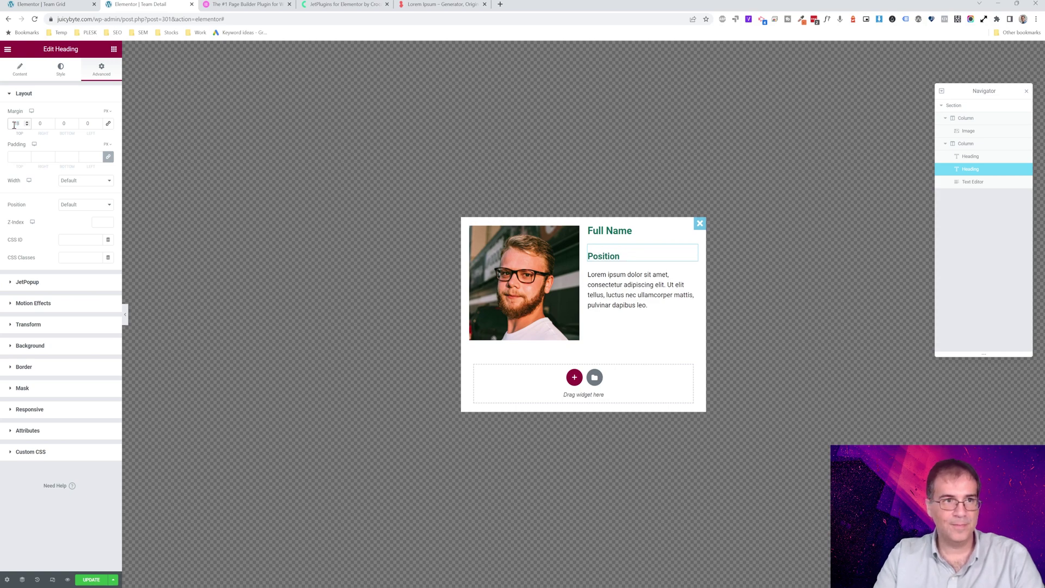
key(Home)
text(-)
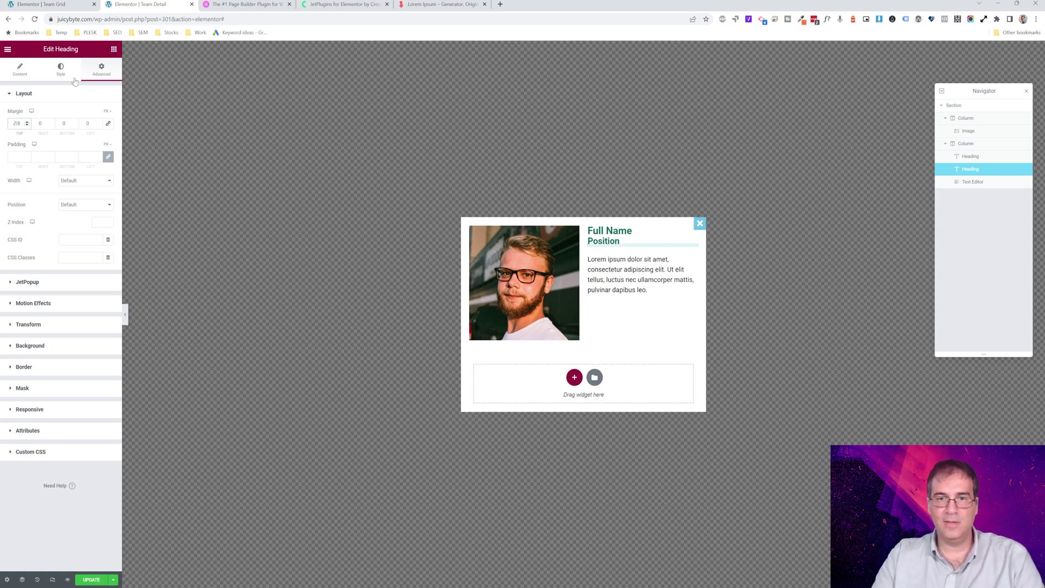
click(655, 277)
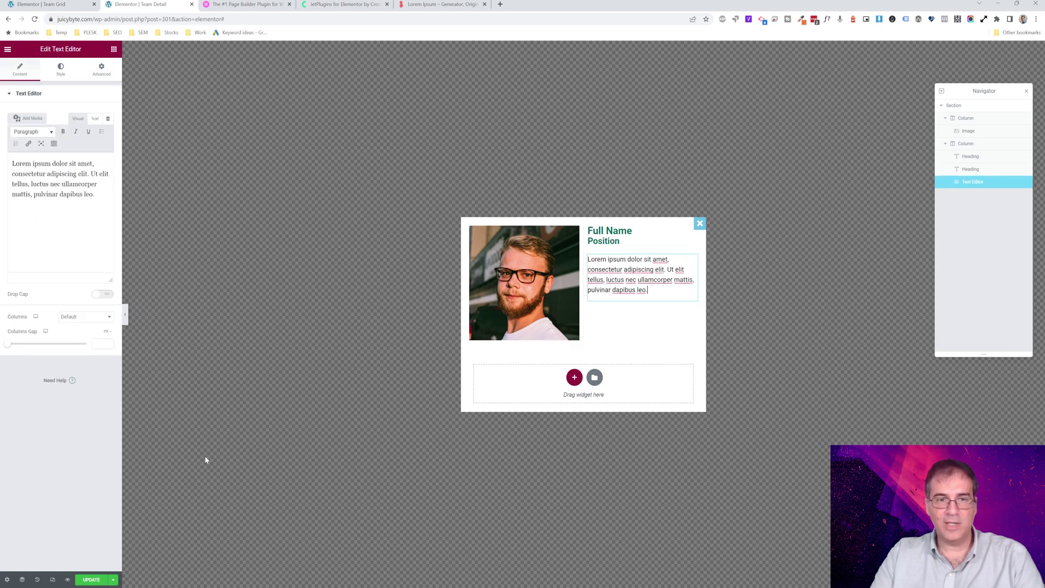
Update the popup, set its animation to ZoomIn in the JetPopup settings, and update it again.
click(91, 579)
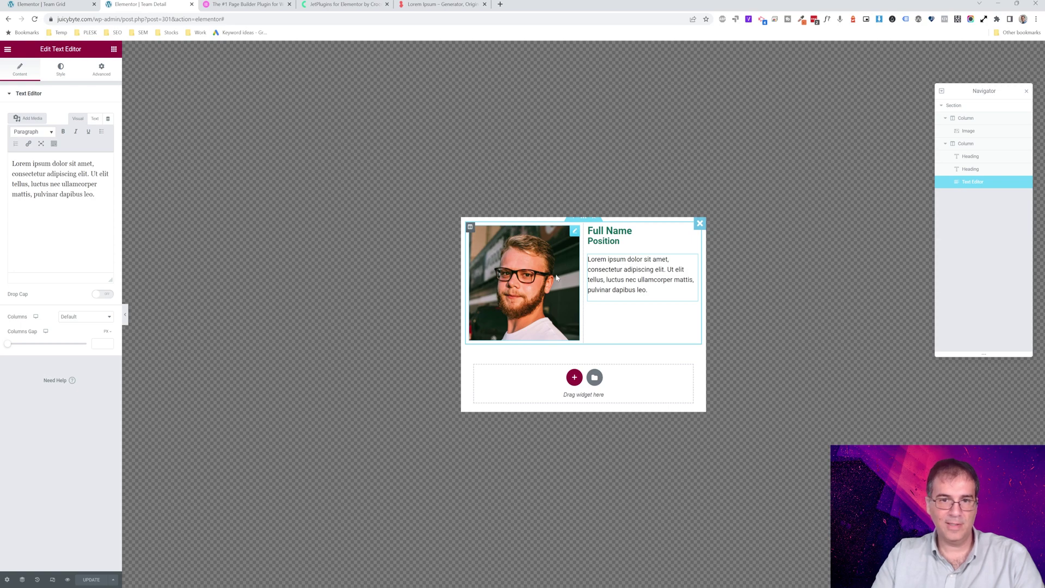
click(7, 579)
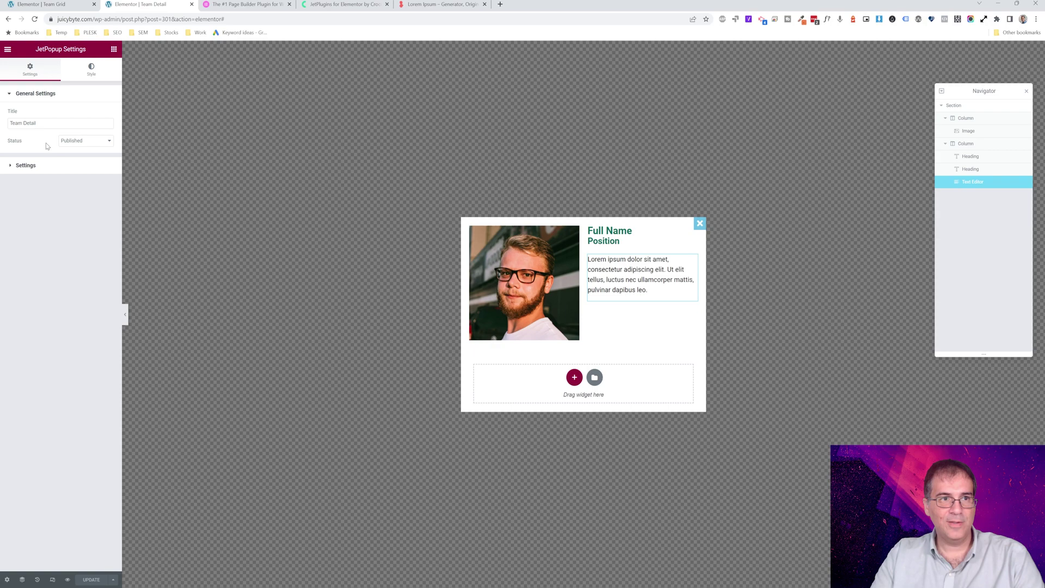
click(34, 164)
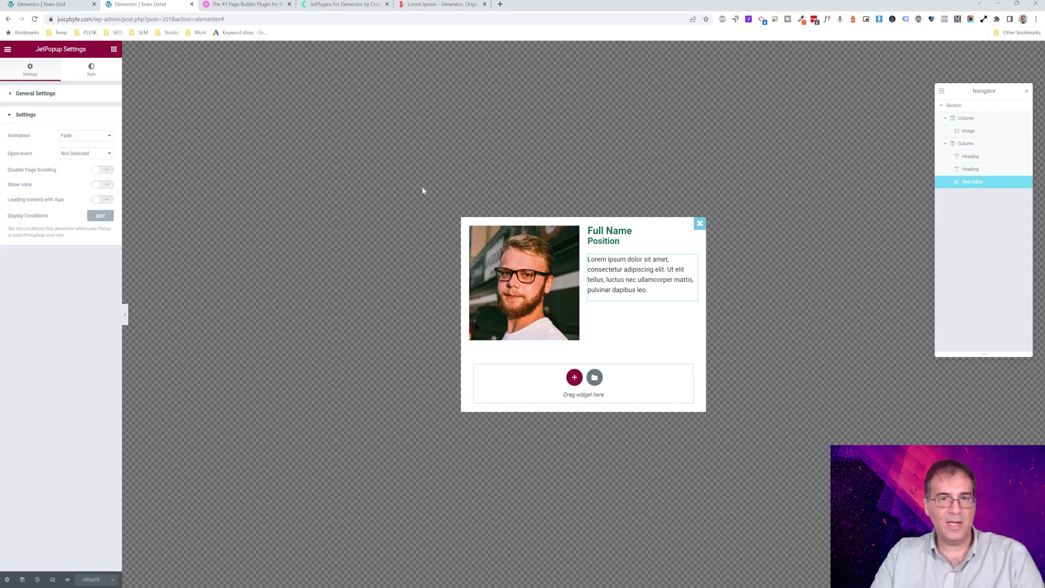
click(80, 154)
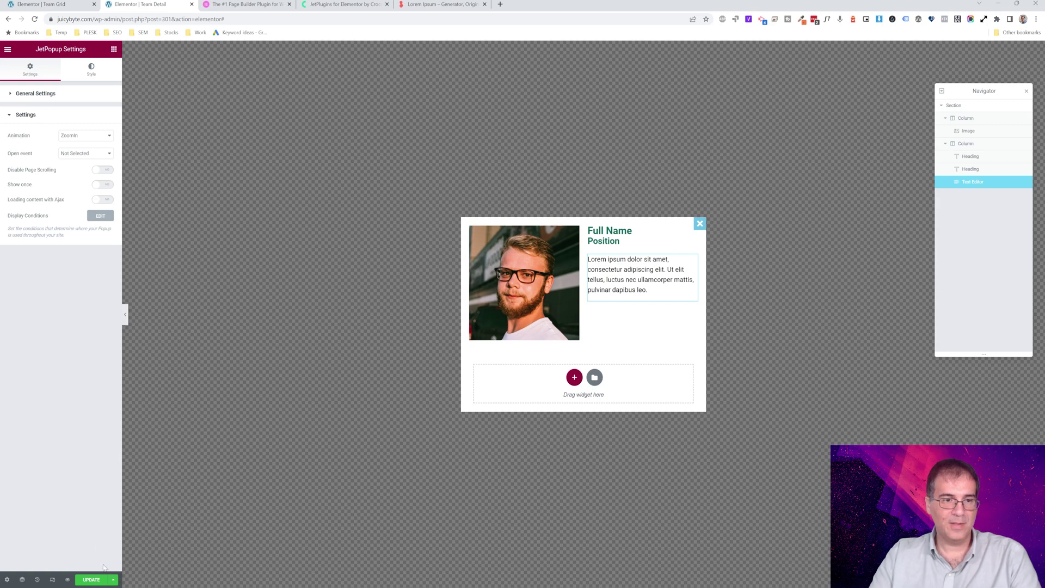
click(98, 580)
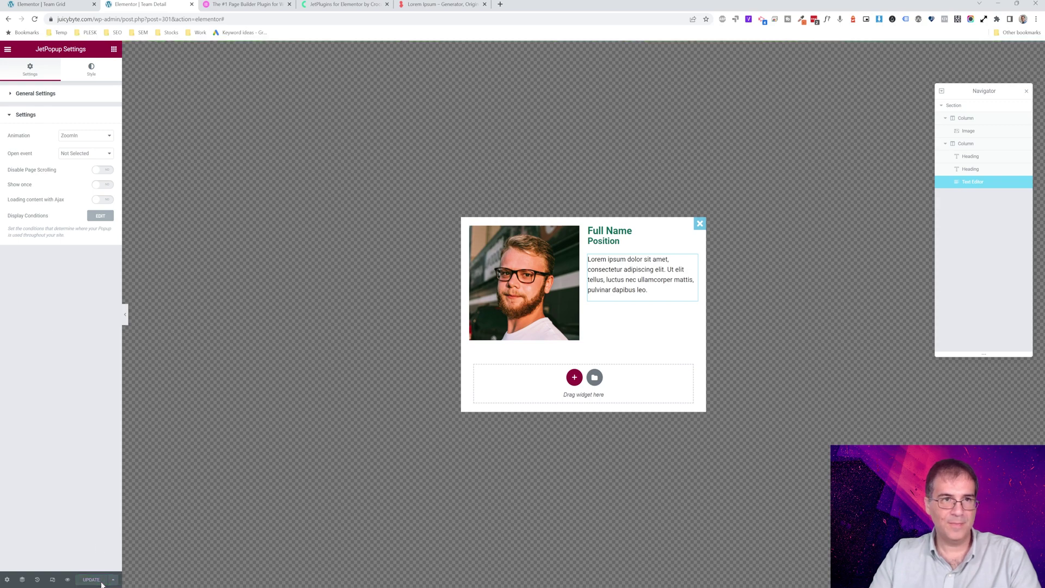
Leave the Team Grid listing editor and review the team section on the live About page.
click(73, 7)
click(9, 50)
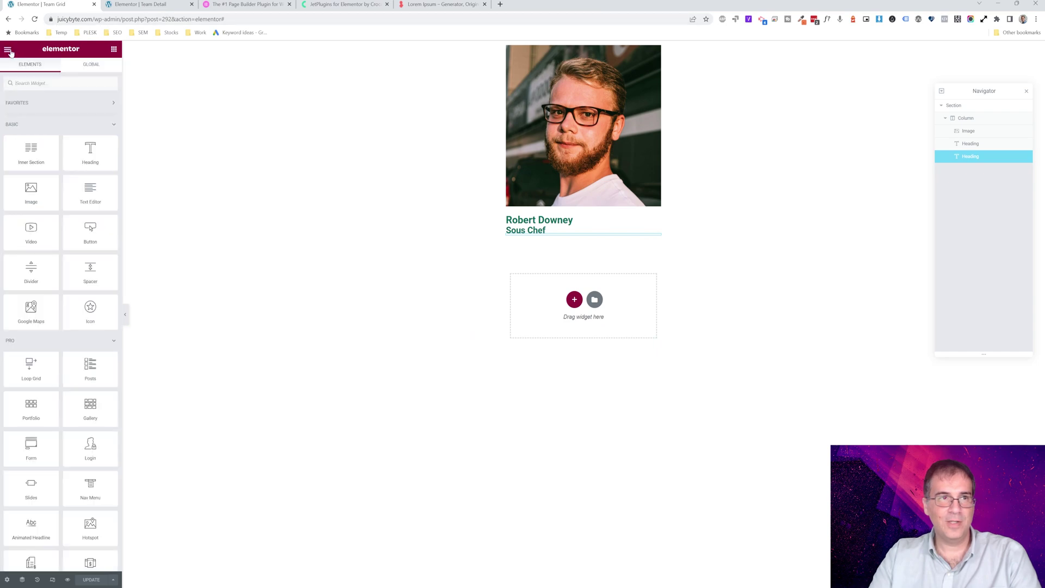
click(8, 50)
click(39, 198)
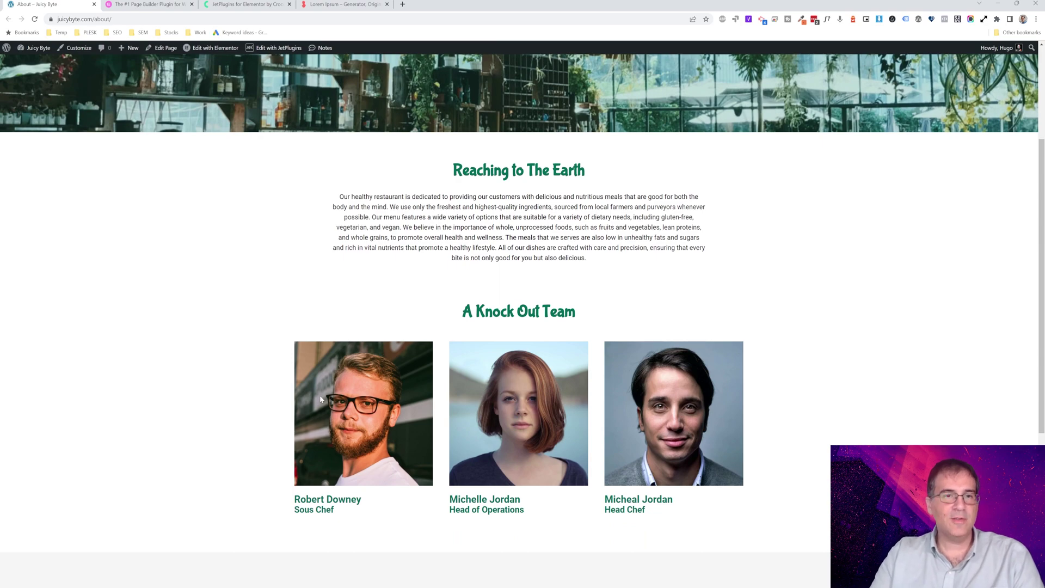
scroll(321, 400, up, 3)
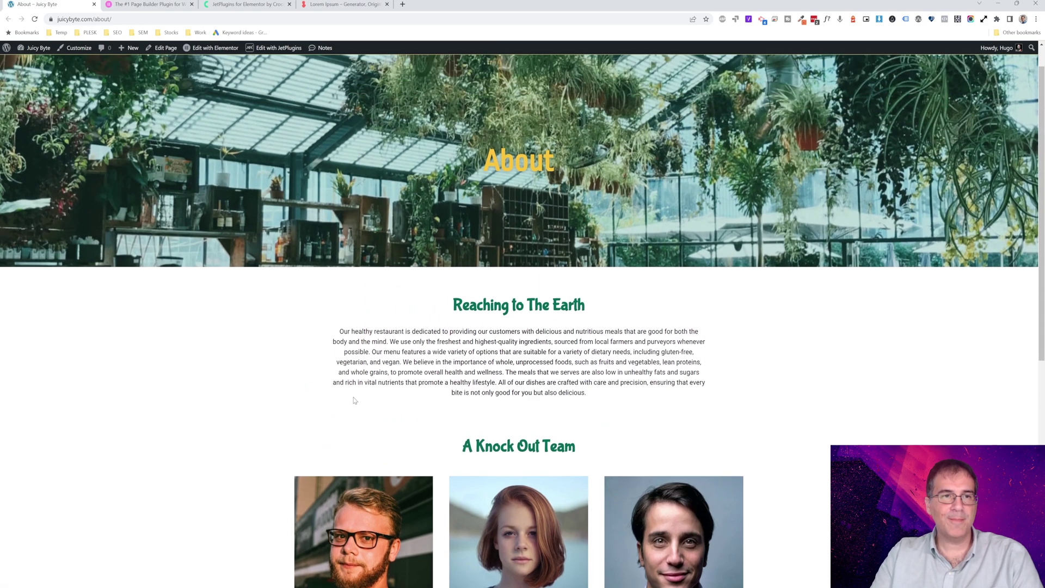
scroll(354, 401, down, 3)
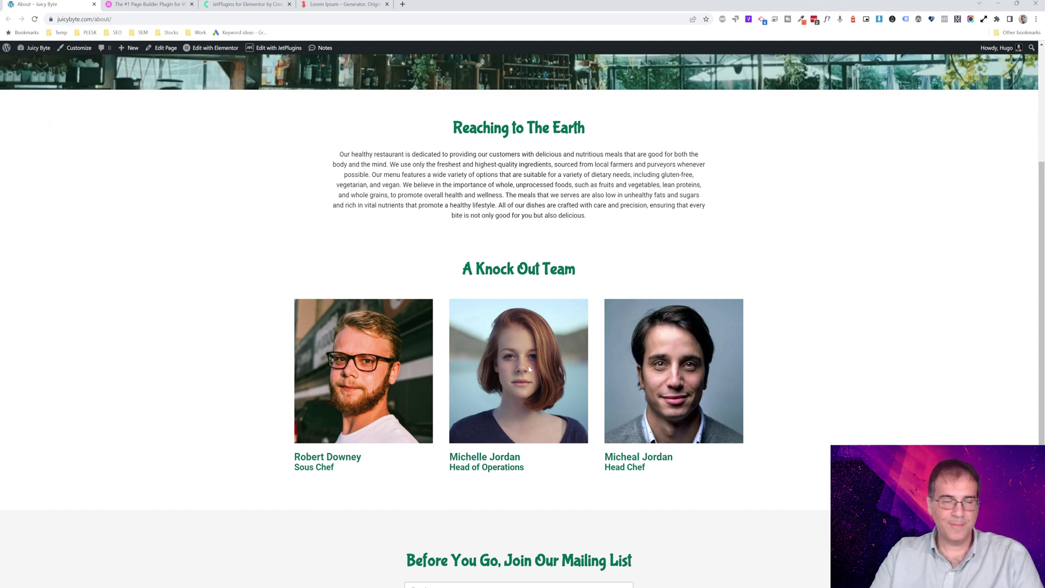
Open the Team Grid listing item in Elementor from the About page and select the team member image.
mouse_move(210, 52)
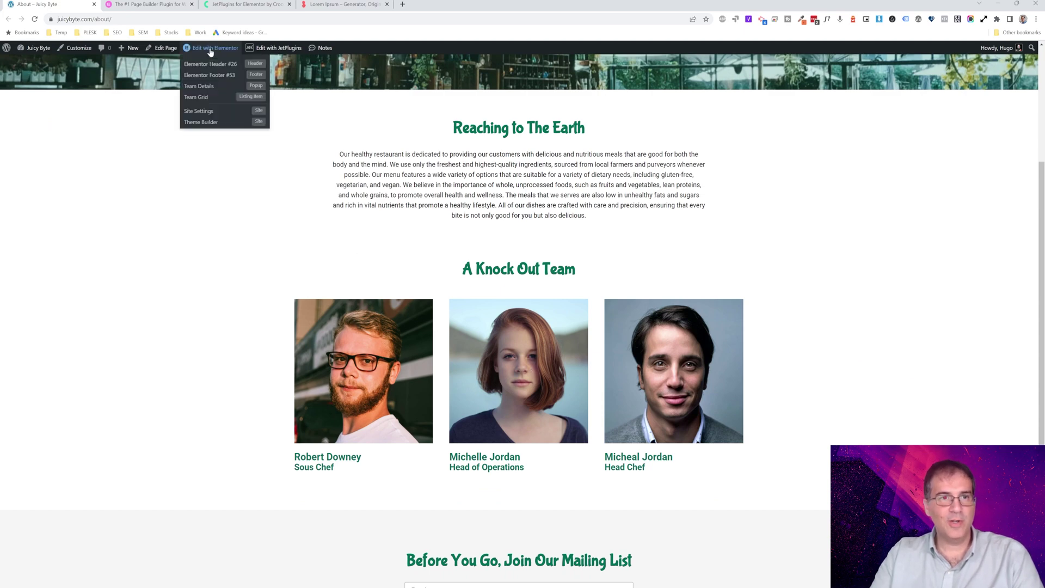
click(205, 99)
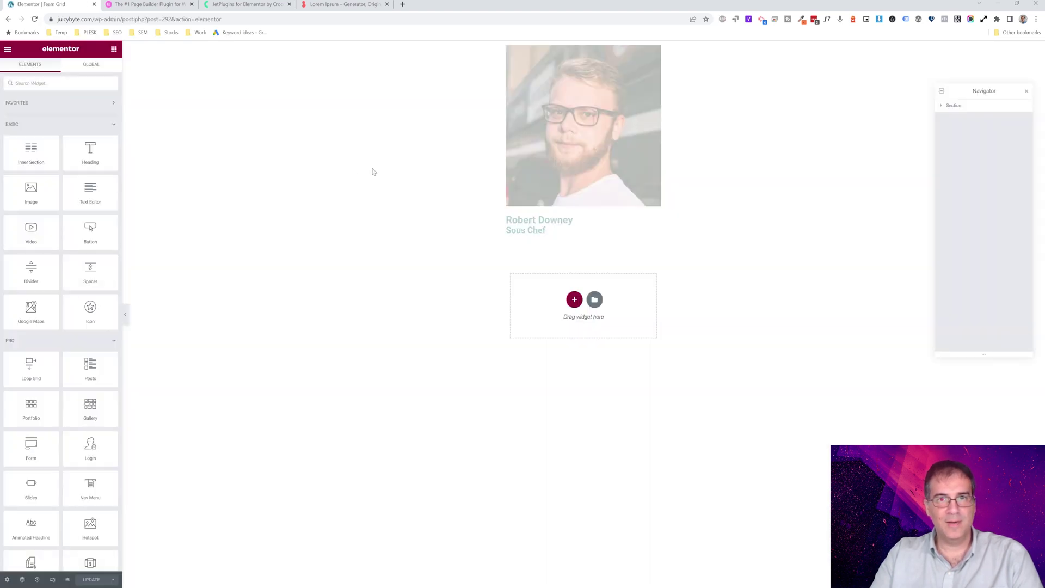
click(572, 106)
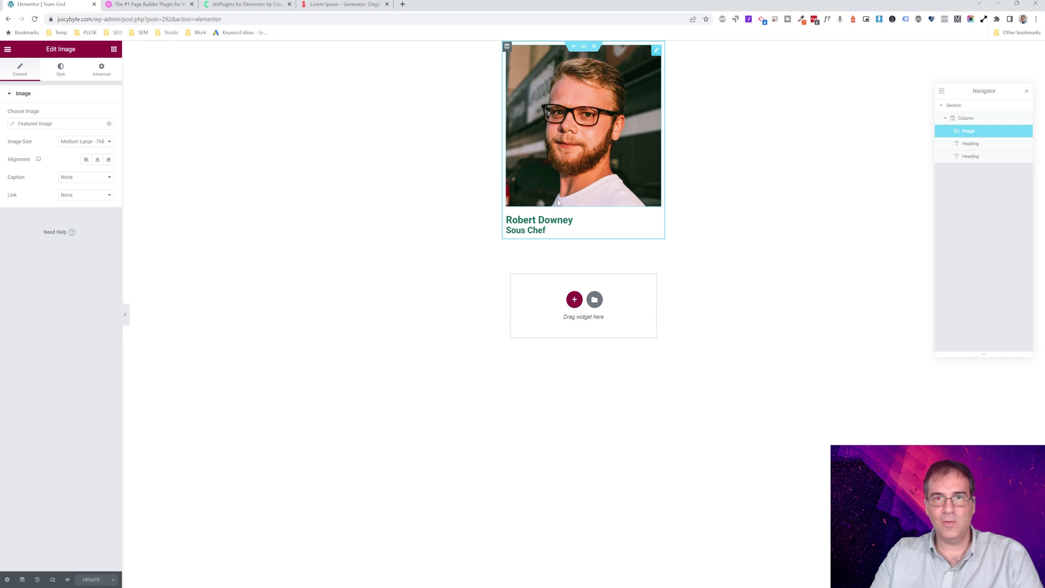
click(543, 220)
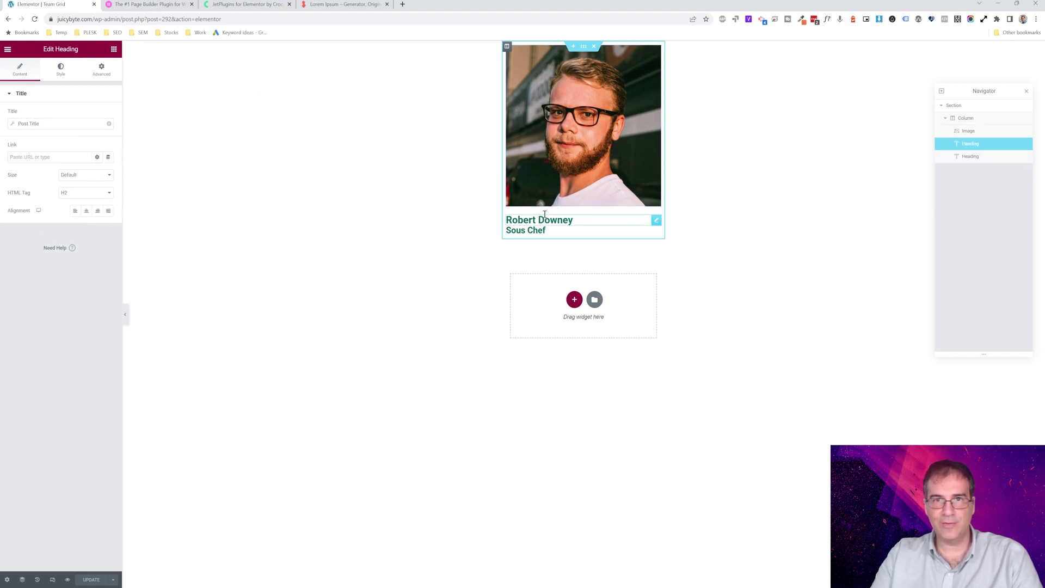
click(542, 86)
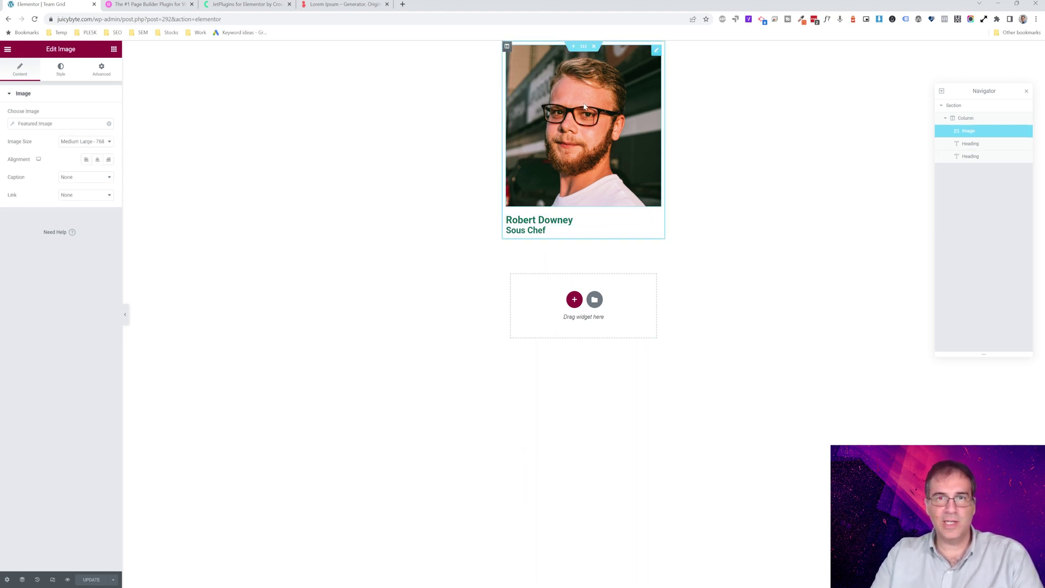
Attach the Team Detail popup to the listing image, enable Jet Engine Listing popup, and update the listing.
click(102, 70)
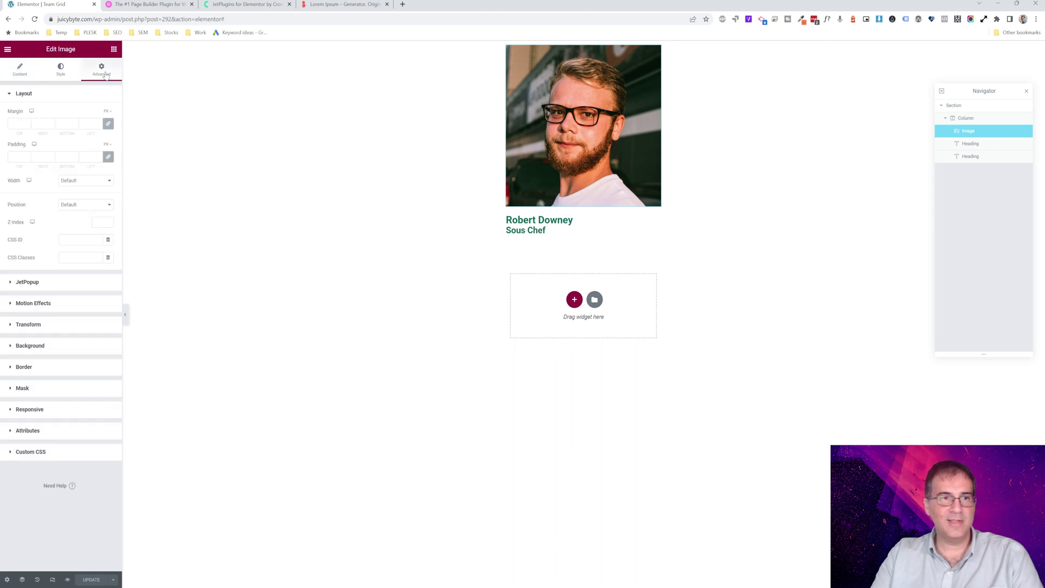
click(27, 281)
click(73, 135)
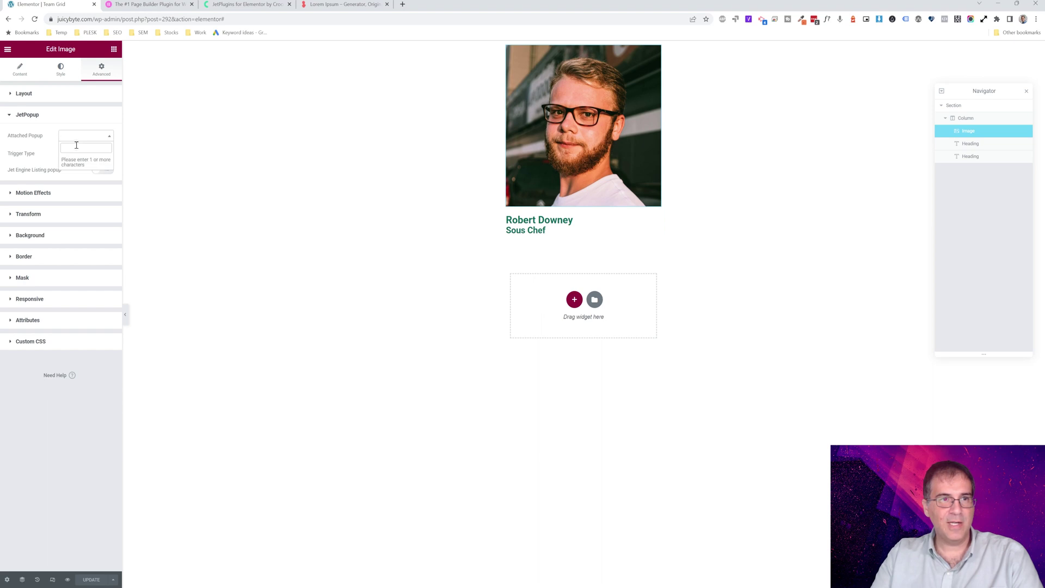
text(team)
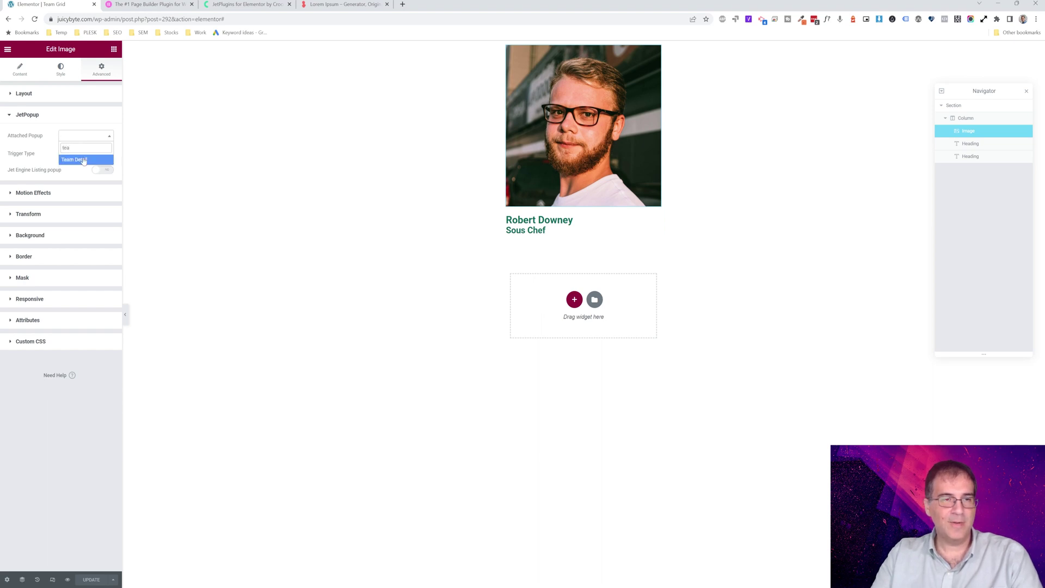
click(84, 159)
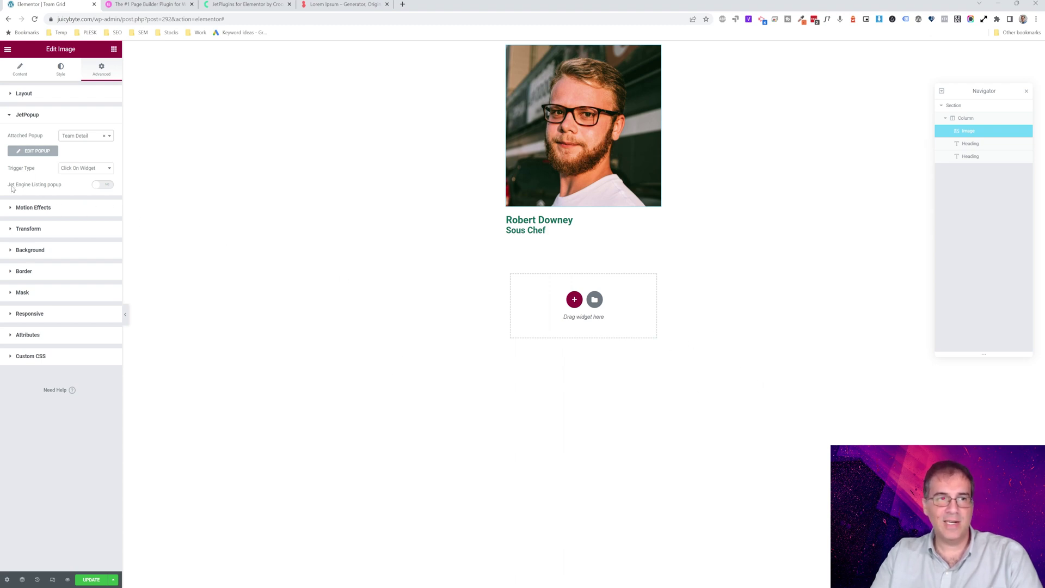
click(103, 185)
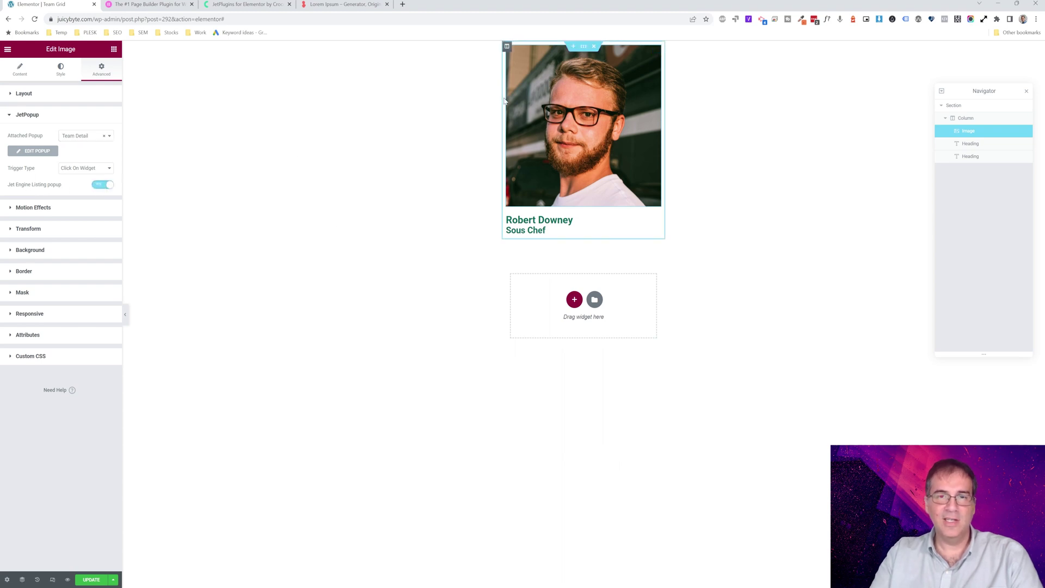
click(91, 580)
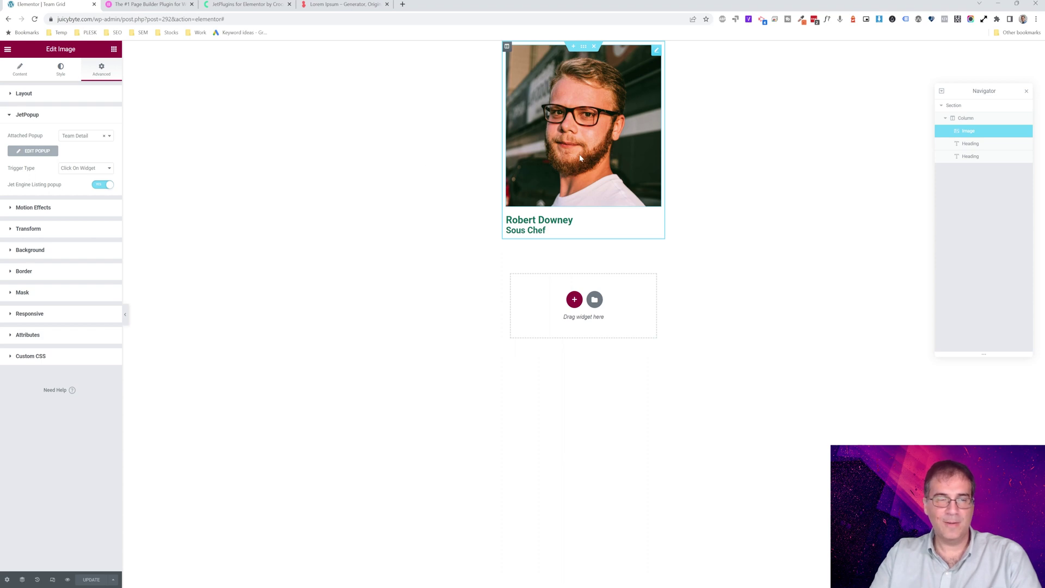
Exit the Team Grid editor to WordPress and bring up the team section on the live About page.
click(7, 50)
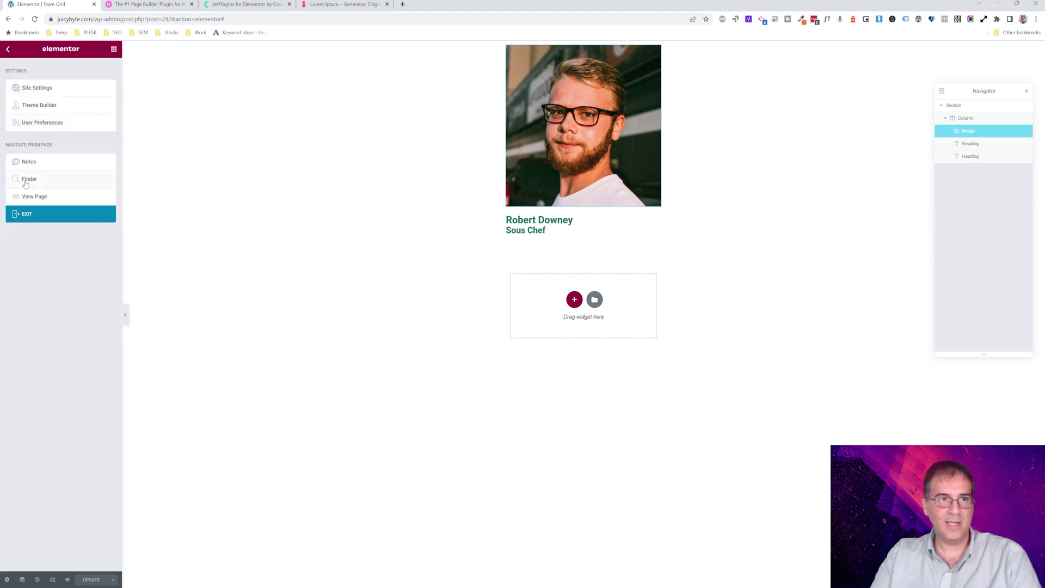
click(37, 222)
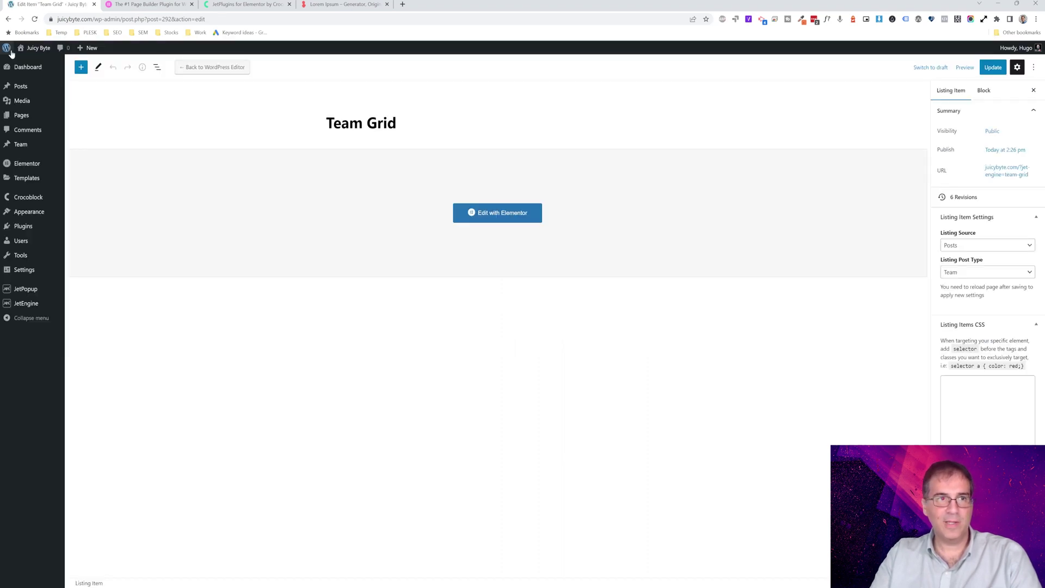
mouse_move(35, 49)
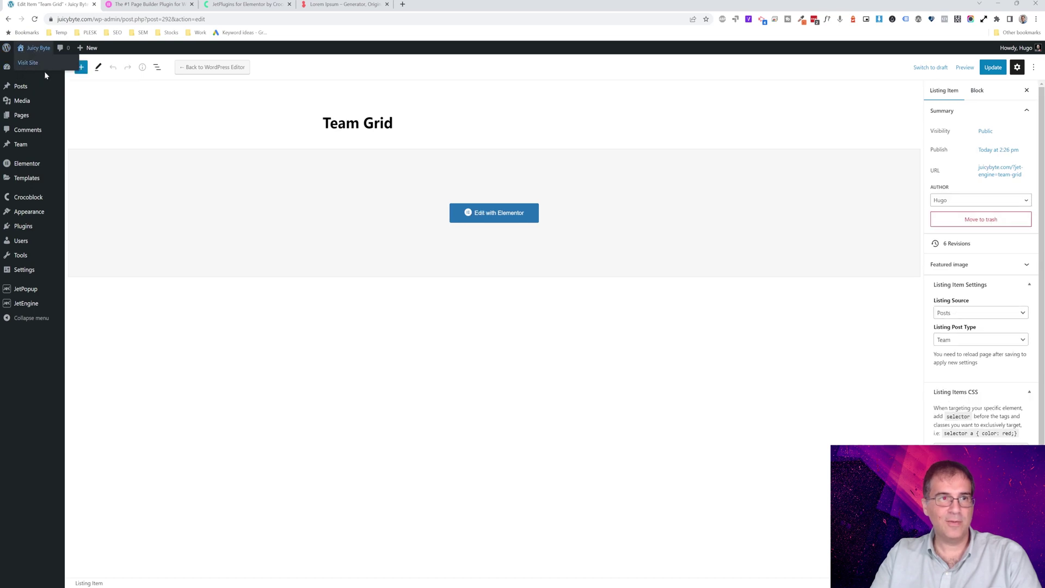
click(51, 68)
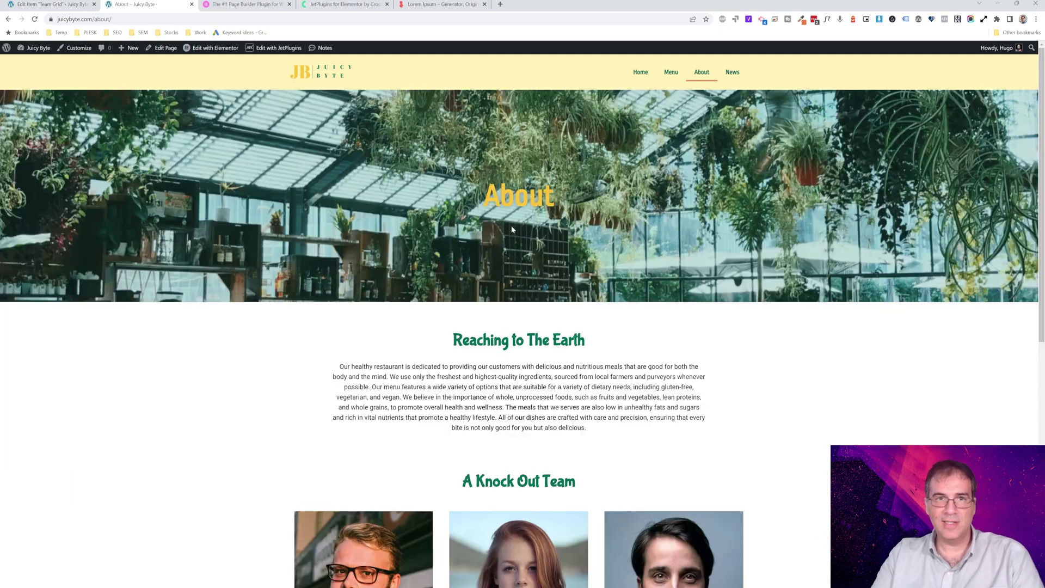
scroll(511, 225, down, 3)
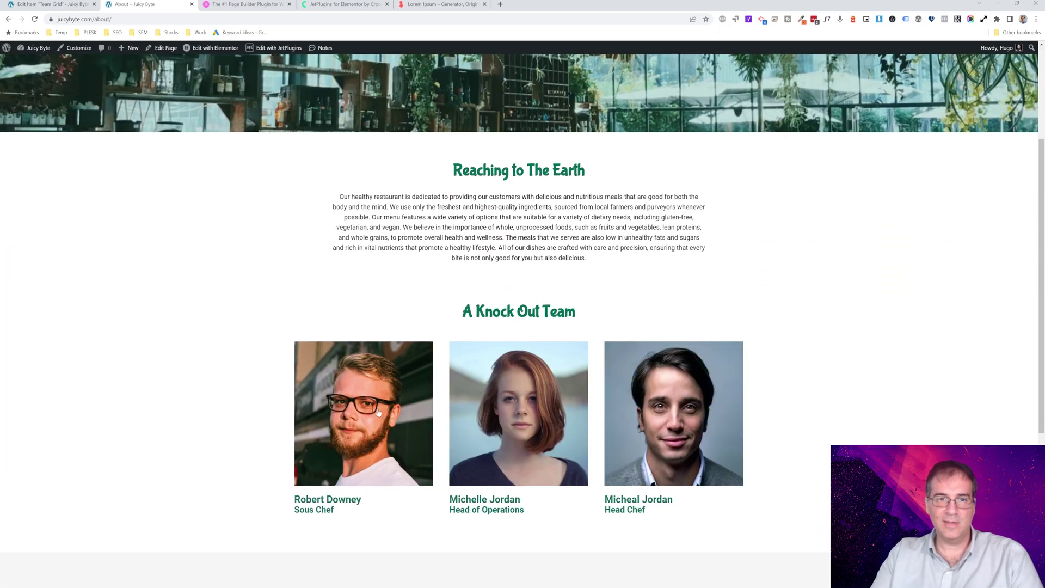
scroll(378, 412, down, 3)
Test the Team Detail popup by opening it from the team member images and closing it each time.
click(369, 309)
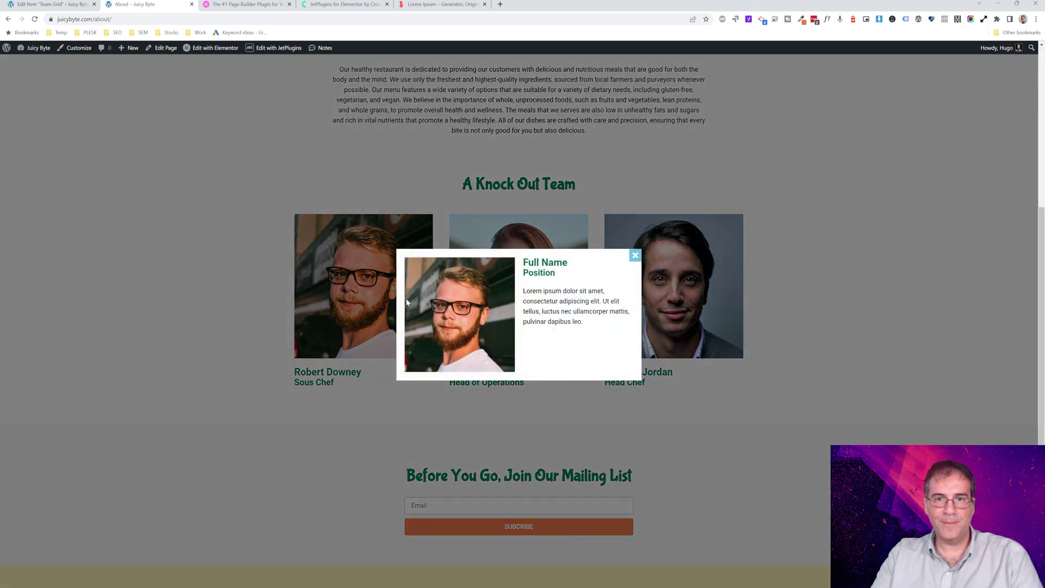
click(637, 258)
click(644, 277)
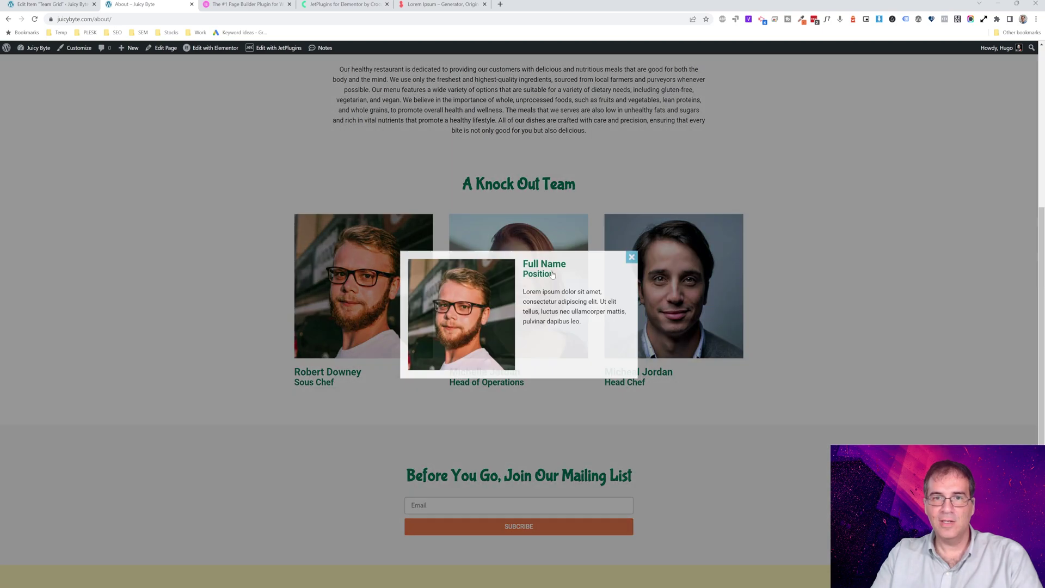
click(638, 257)
click(529, 292)
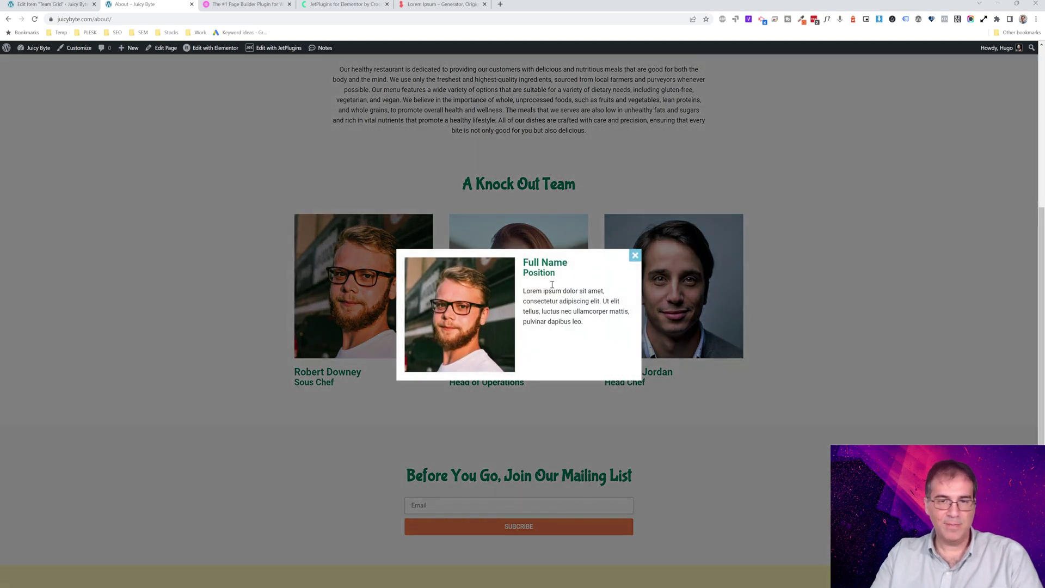
click(636, 256)
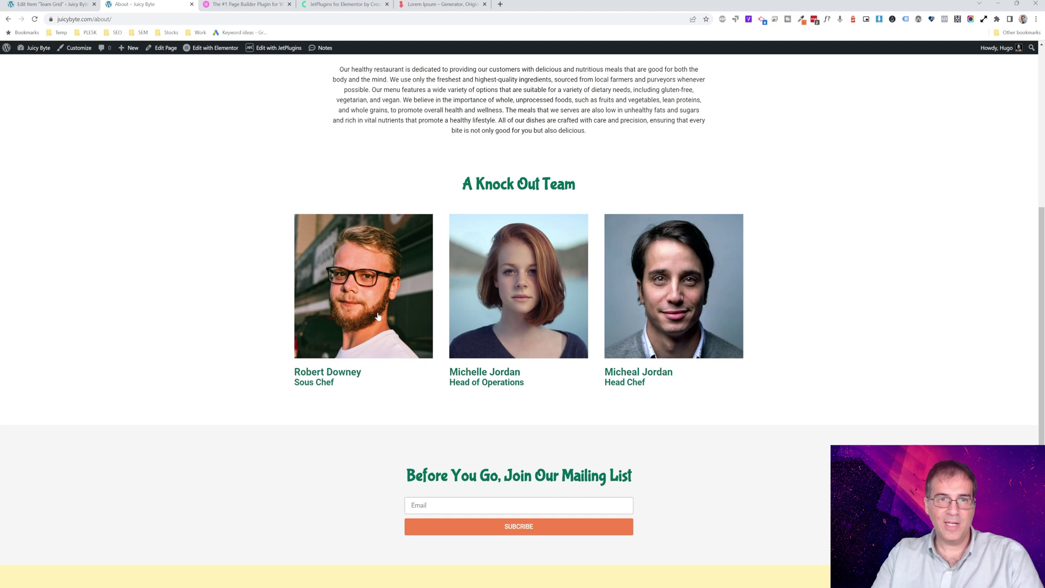
Open the Team Detail popup in Elementor from the list of all JetPopup popups and select its image.
click(64, 7)
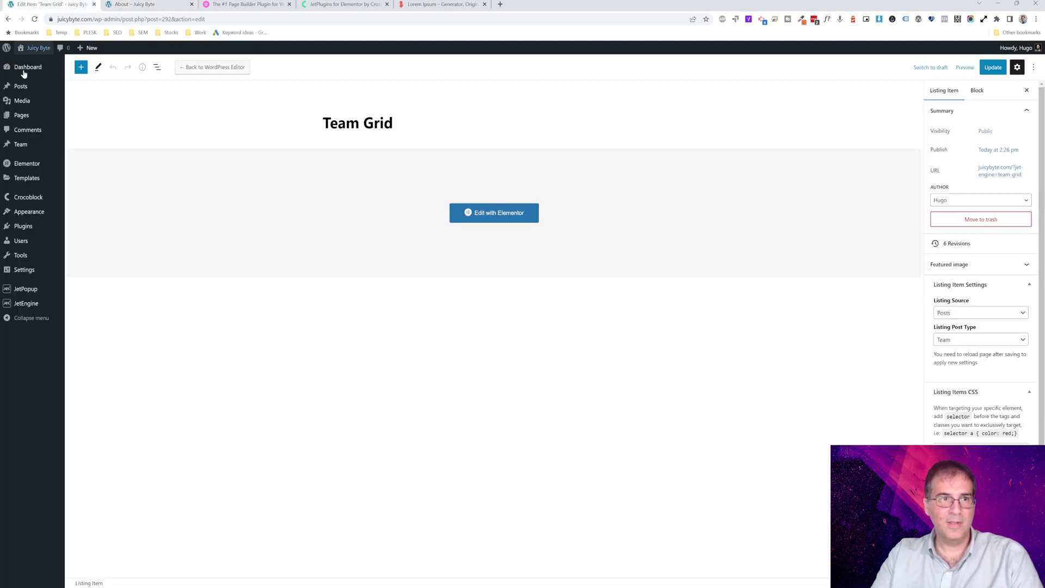
mouse_move(28, 289)
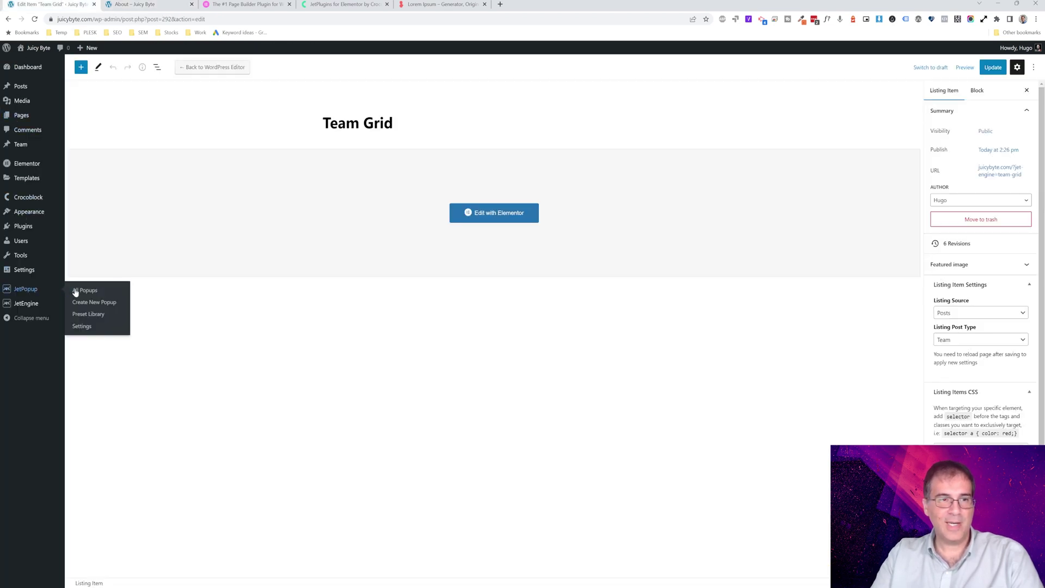
click(86, 293)
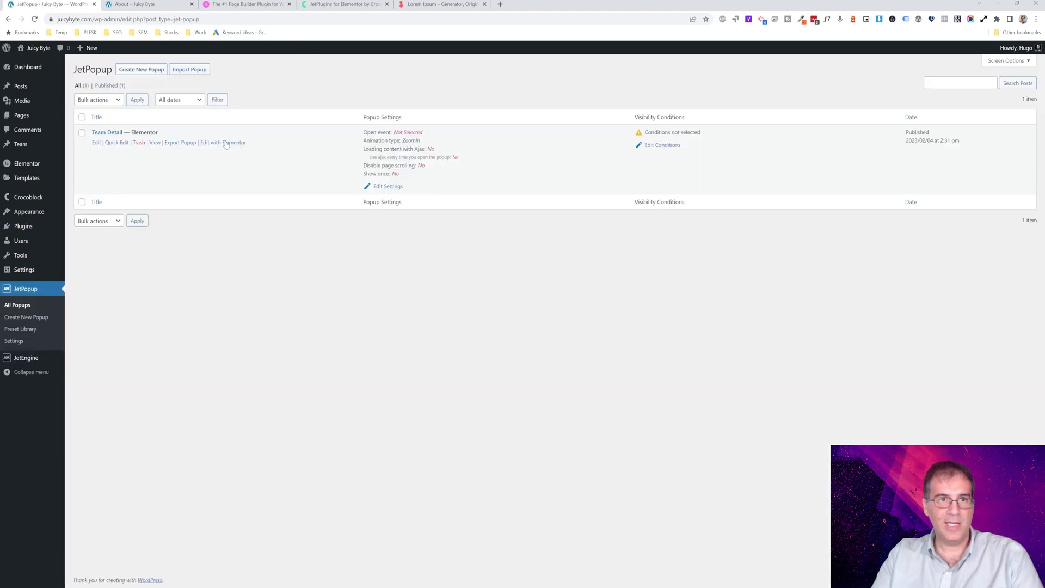
click(226, 142)
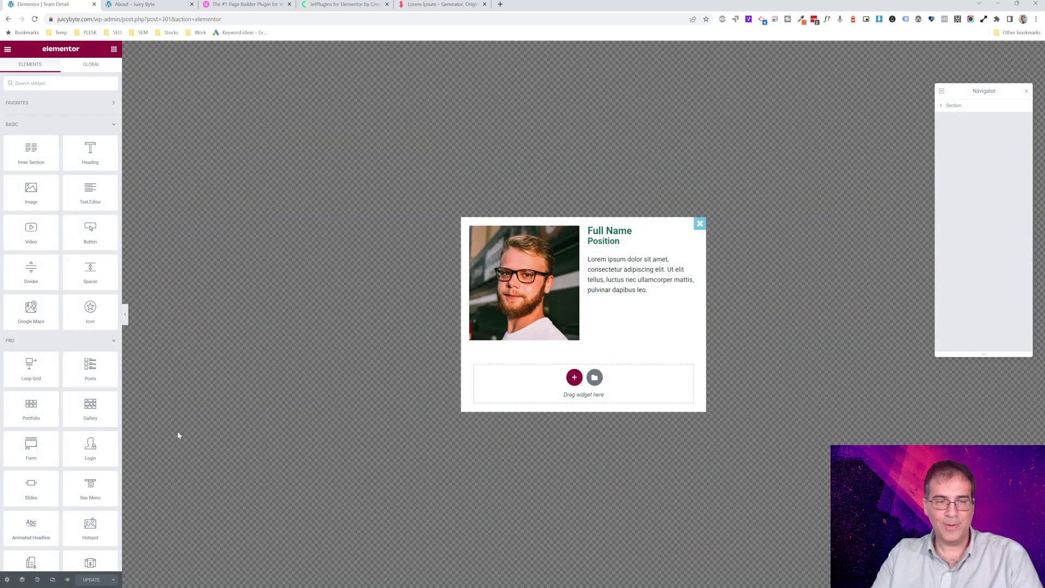
click(517, 278)
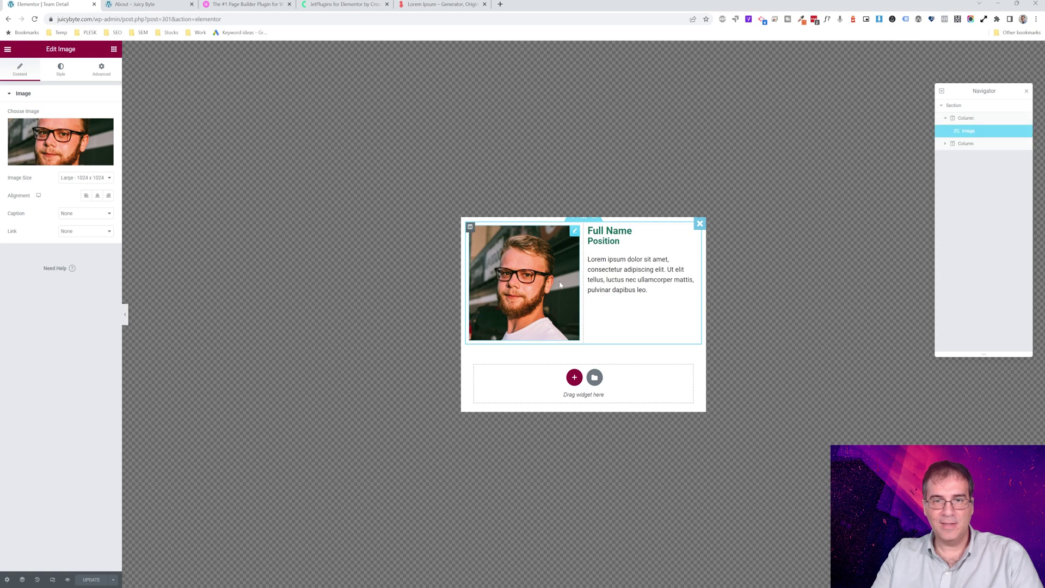
mouse_move(69, 146)
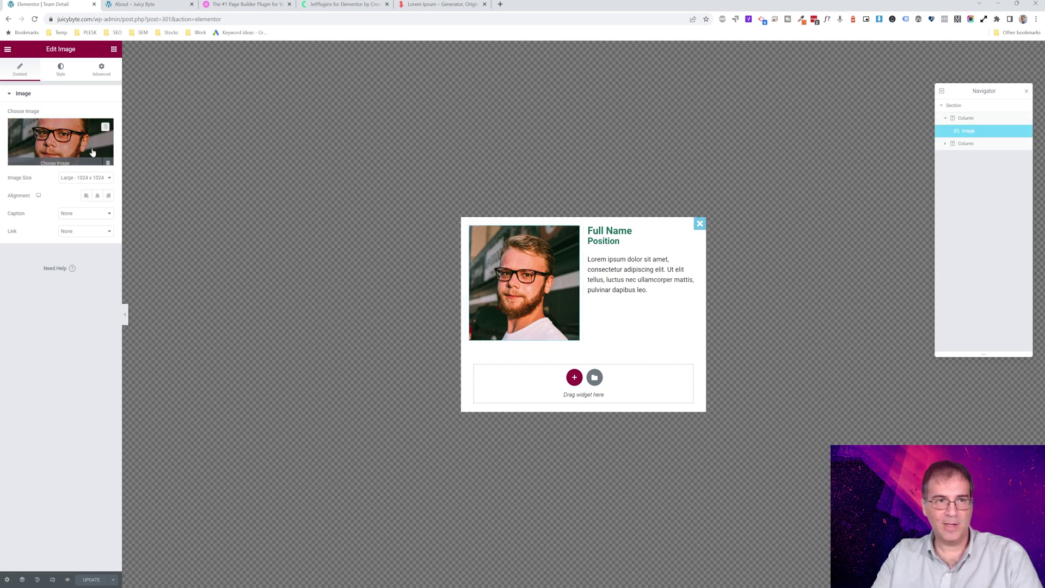
Link the popup's image to the dynamic Featured Image and its Full Name heading to the Post Title.
click(108, 162)
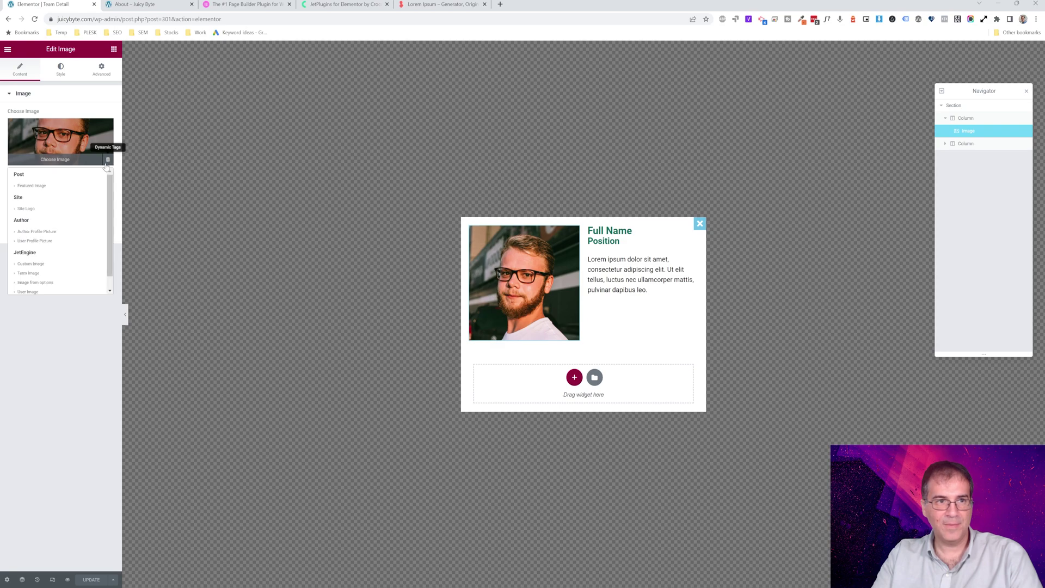
click(48, 187)
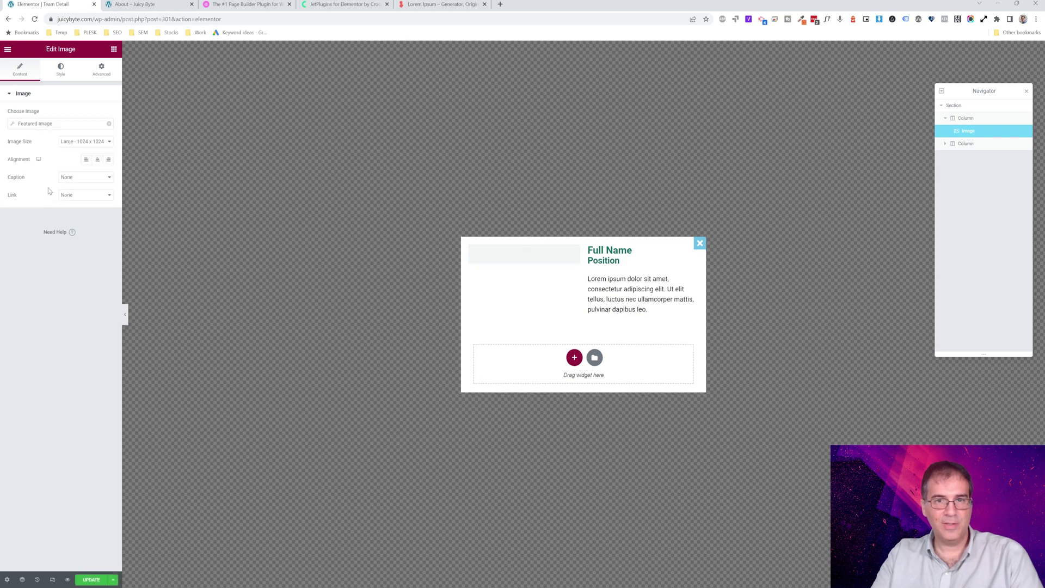
click(602, 249)
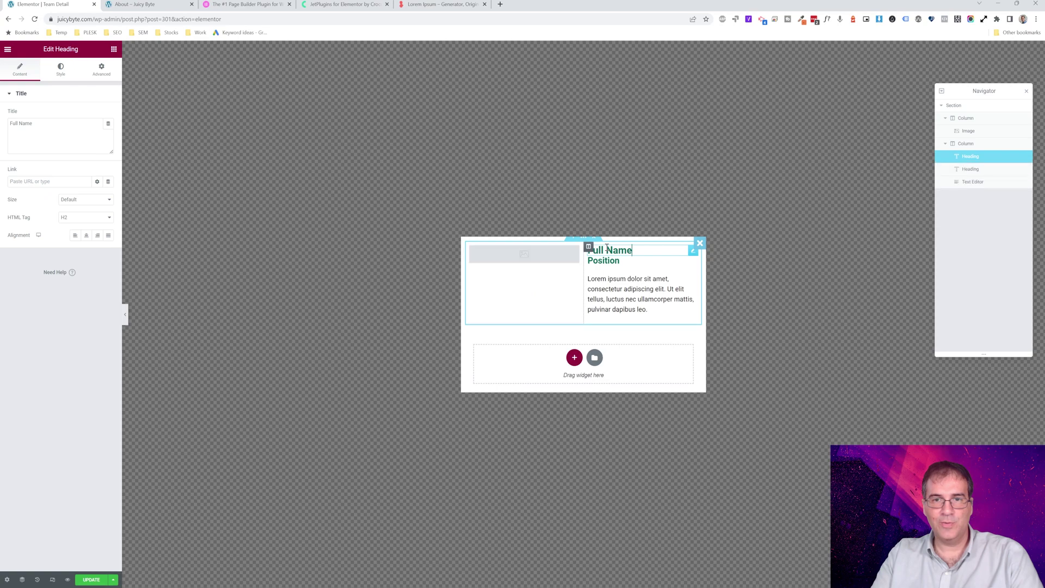
click(108, 126)
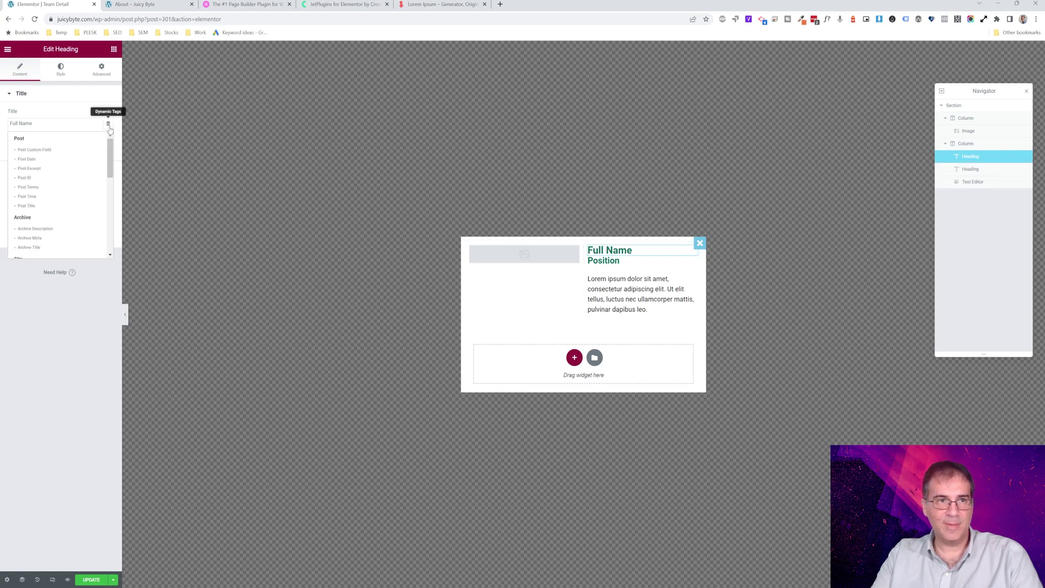
click(26, 206)
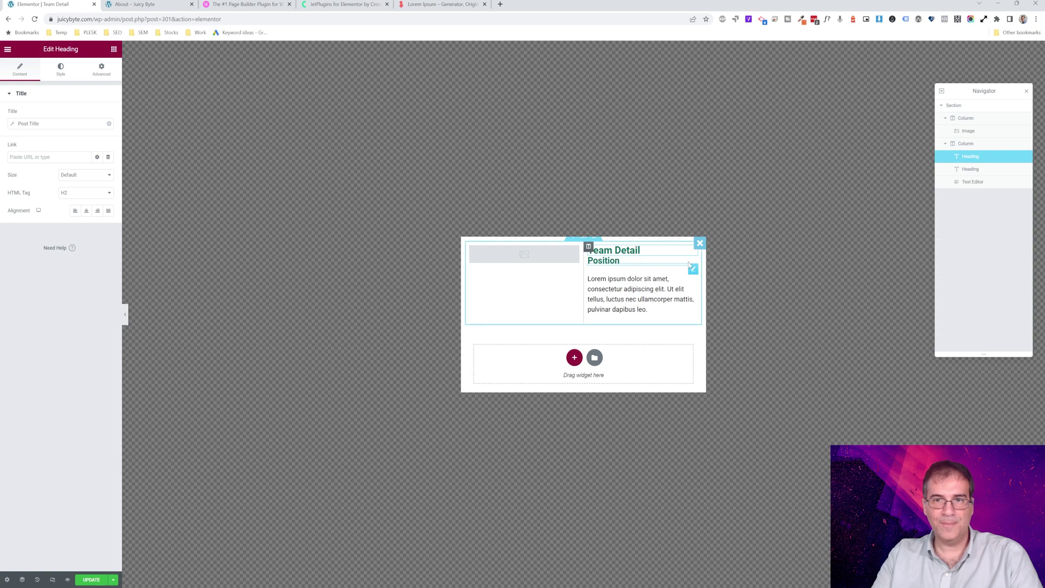
Link the popup's Position heading to the JetEngine Custom Field dynamic tag using the Position field.
click(693, 270)
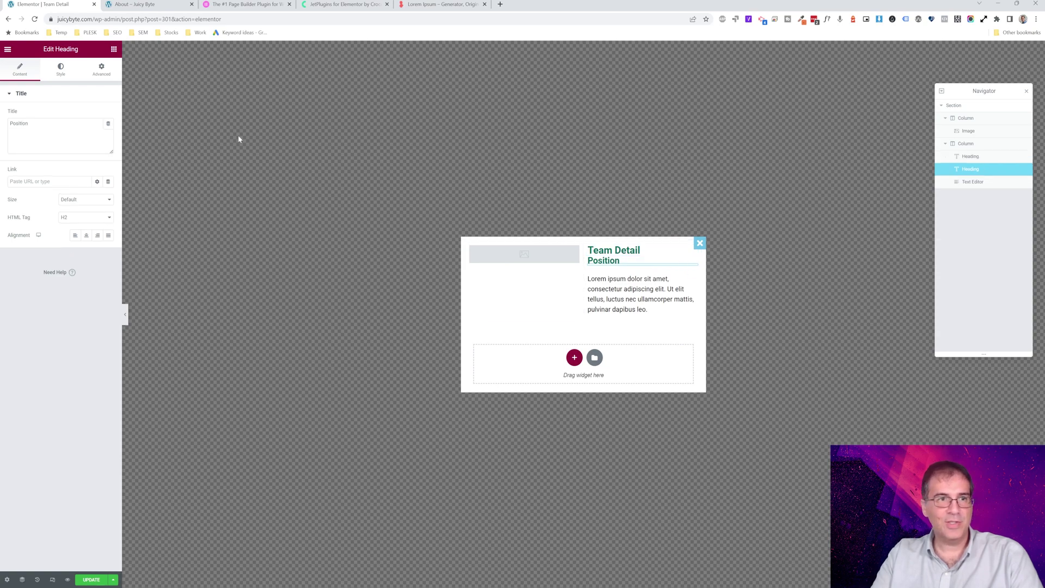
click(108, 124)
scroll(49, 196, down, 3)
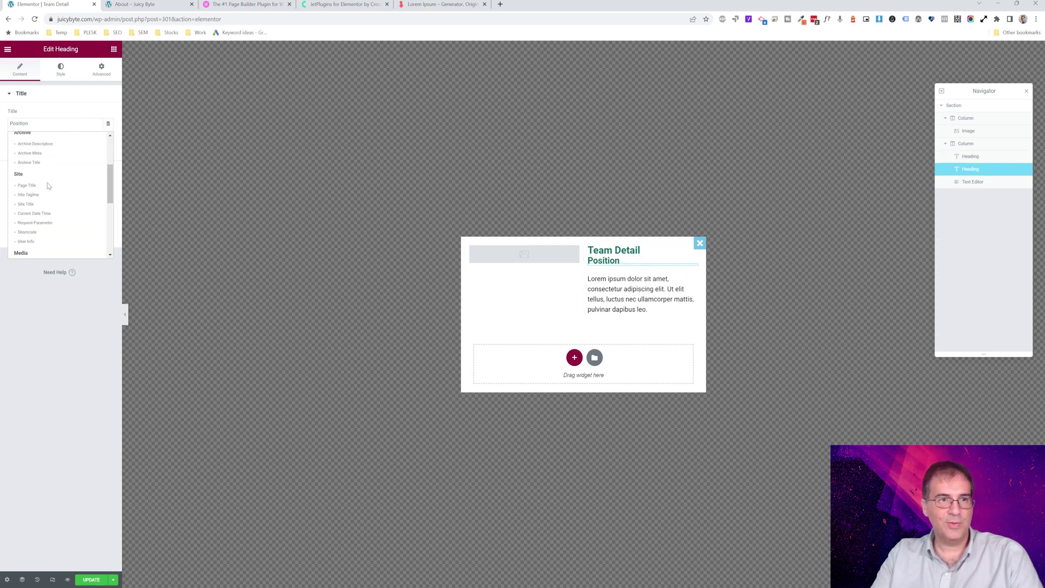
scroll(39, 233, down, 5)
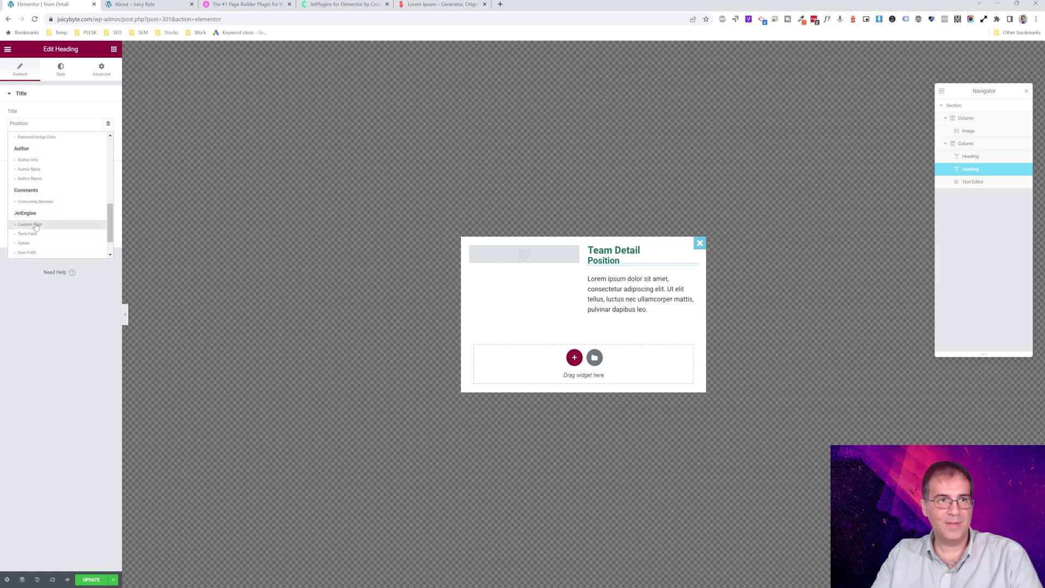
click(43, 170)
click(81, 160)
click(76, 180)
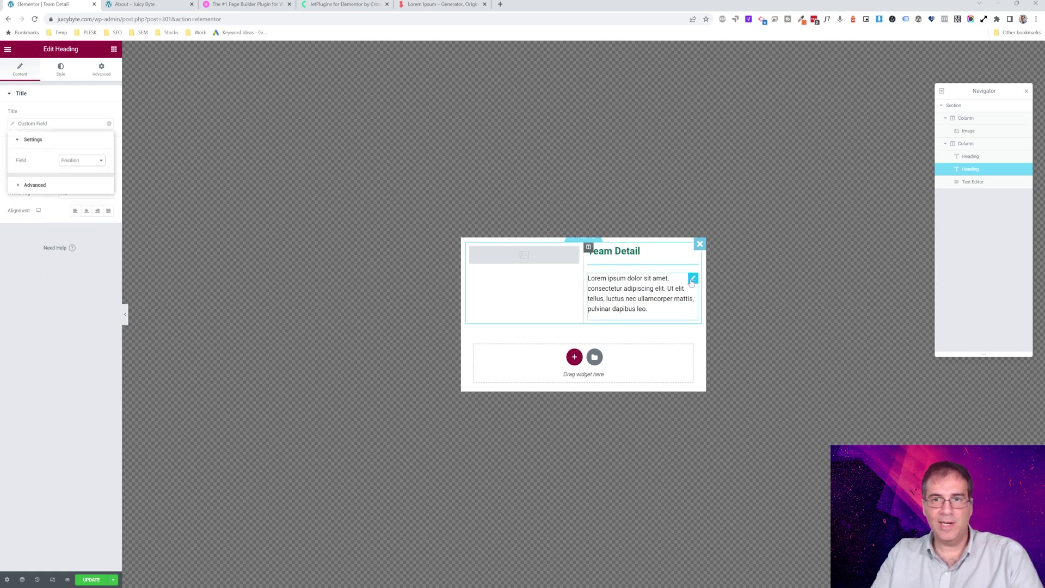
Link the popup's text block to the JetEngine Custom Field dynamic tag using the Bio field, and update the popup.
click(691, 282)
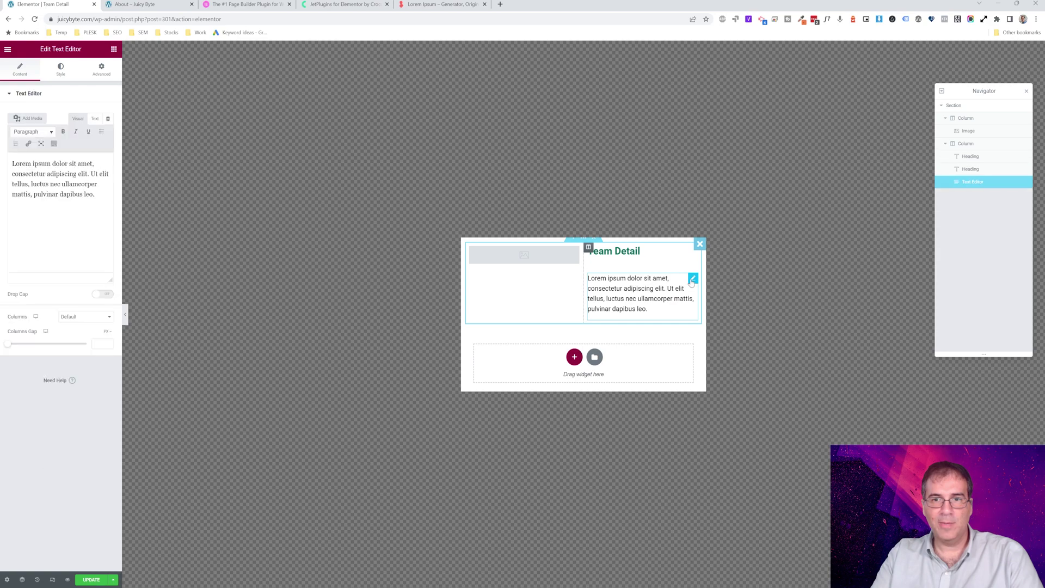
click(108, 118)
scroll(48, 205, down, 3)
scroll(49, 206, down, 4)
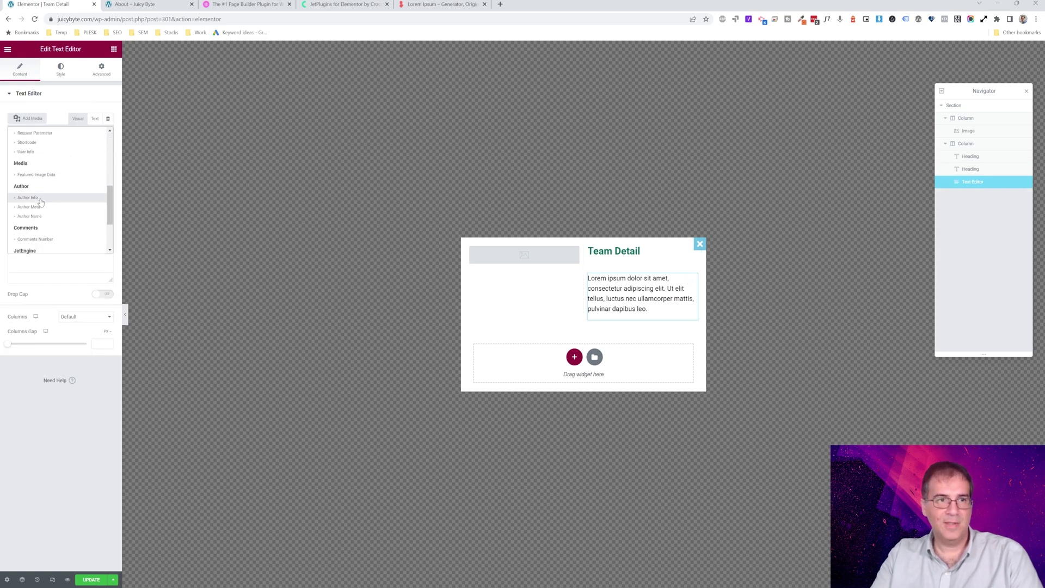
click(30, 219)
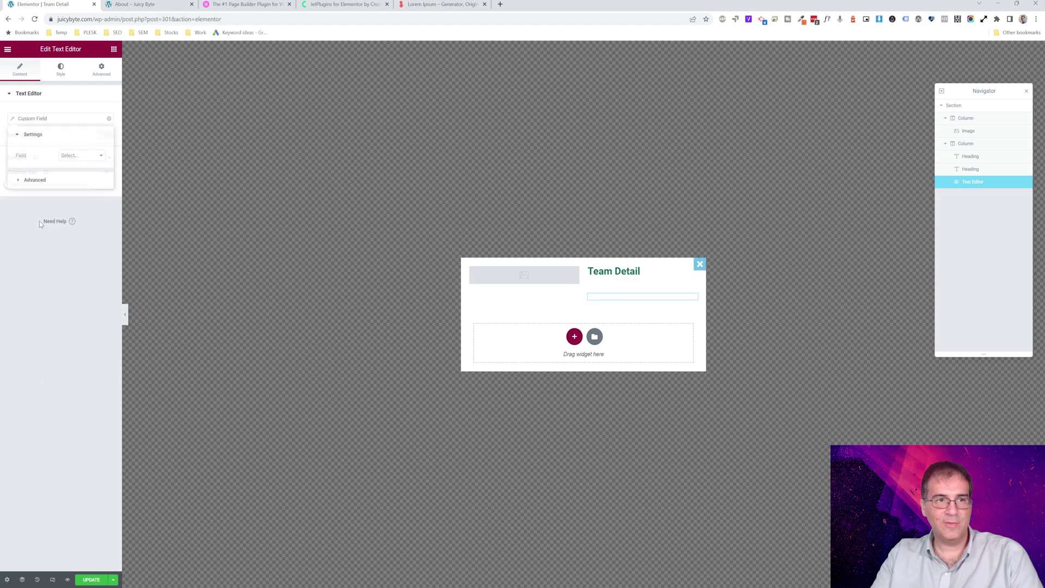
click(73, 182)
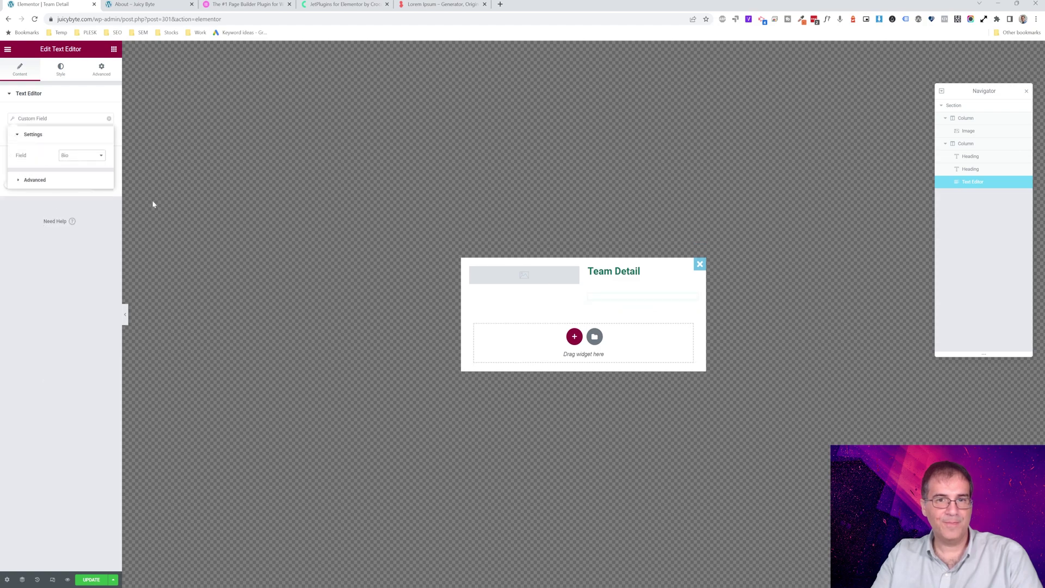
click(91, 579)
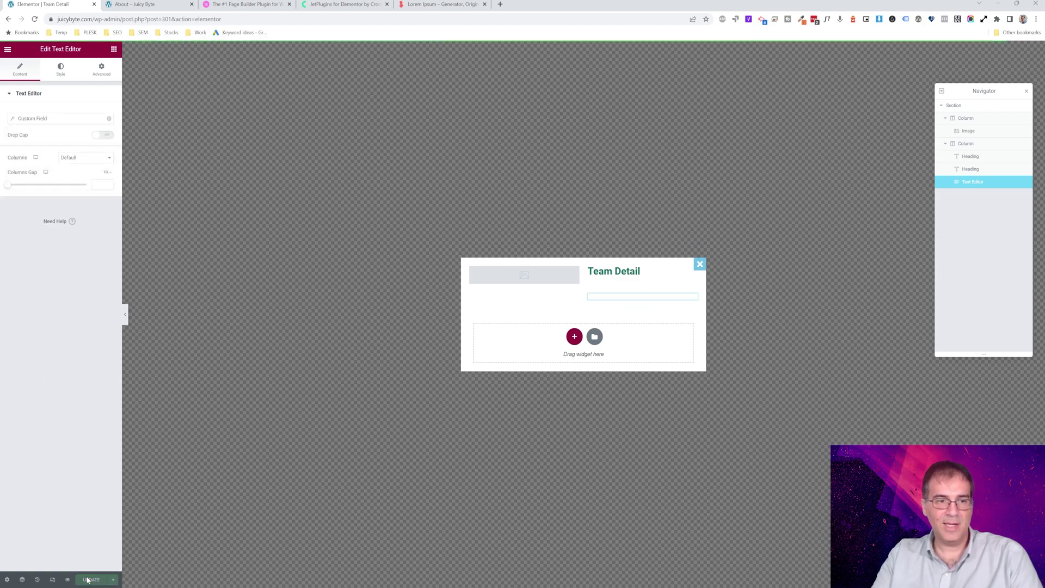
Reload the live About page and check the popup's content by opening and closing it from each team member image.
click(140, 5)
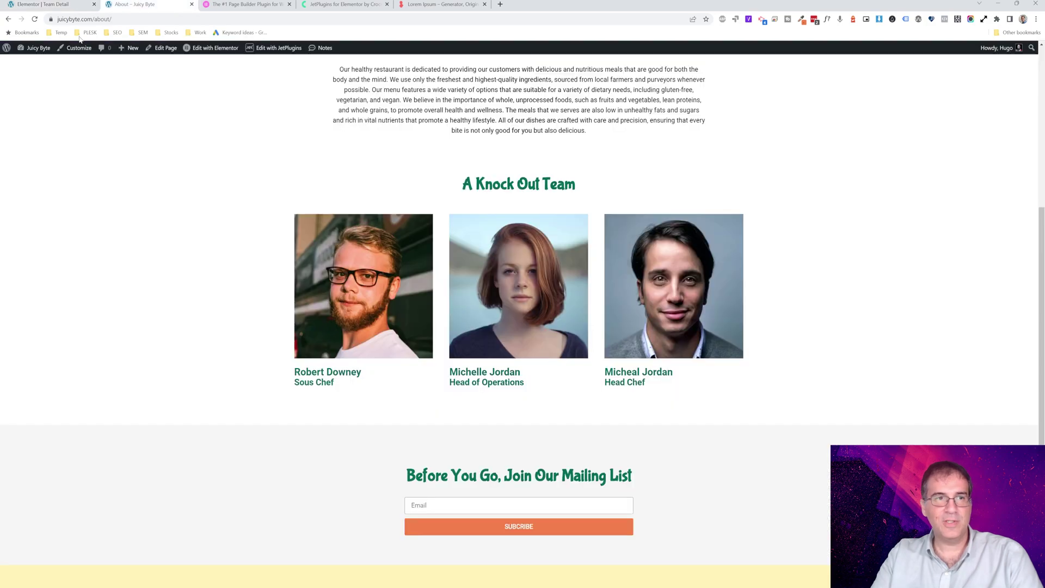
click(34, 20)
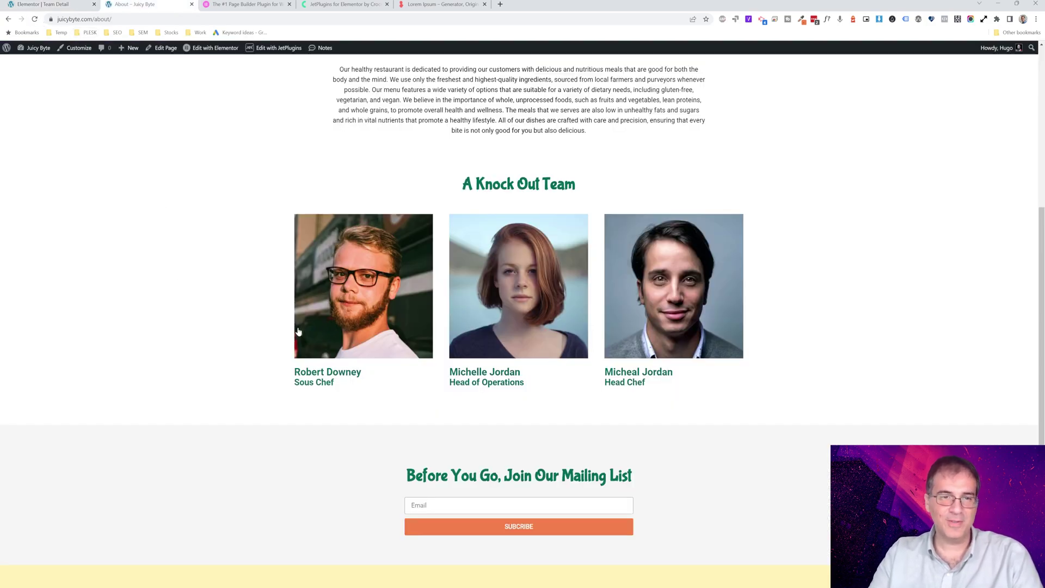
click(349, 294)
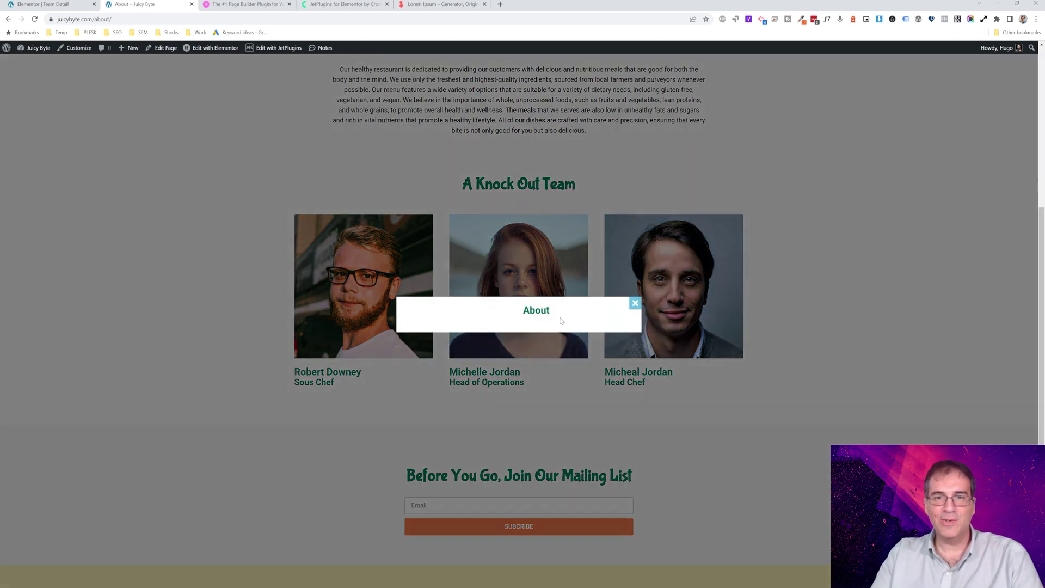
click(635, 304)
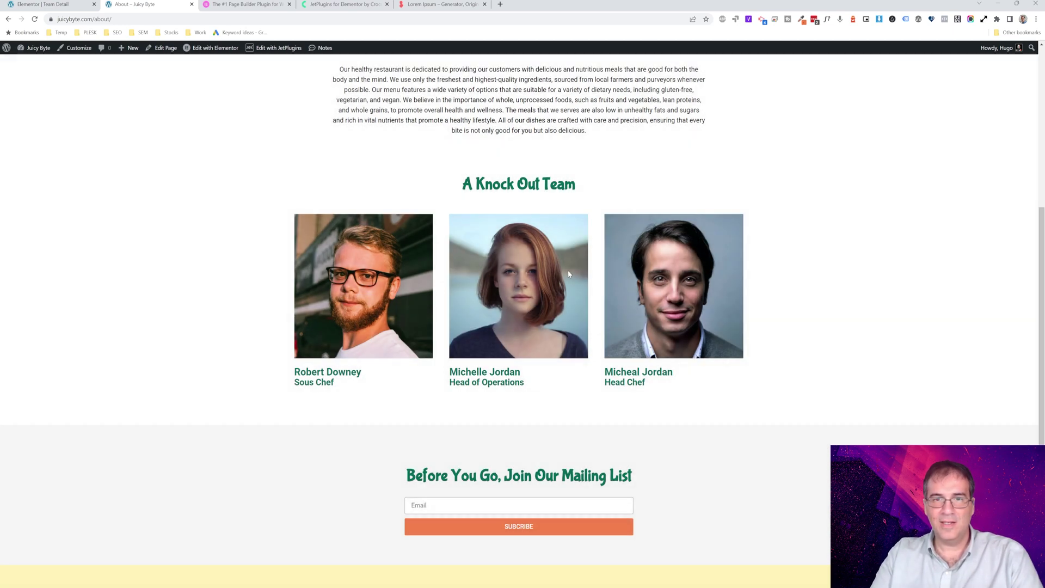
click(567, 270)
drag(517, 310, 559, 315)
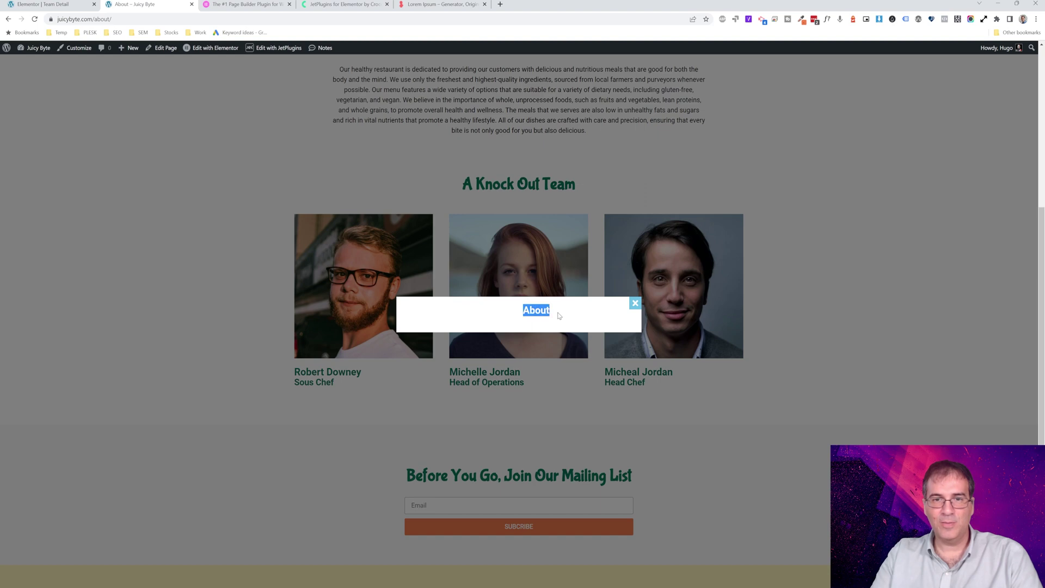
click(558, 316)
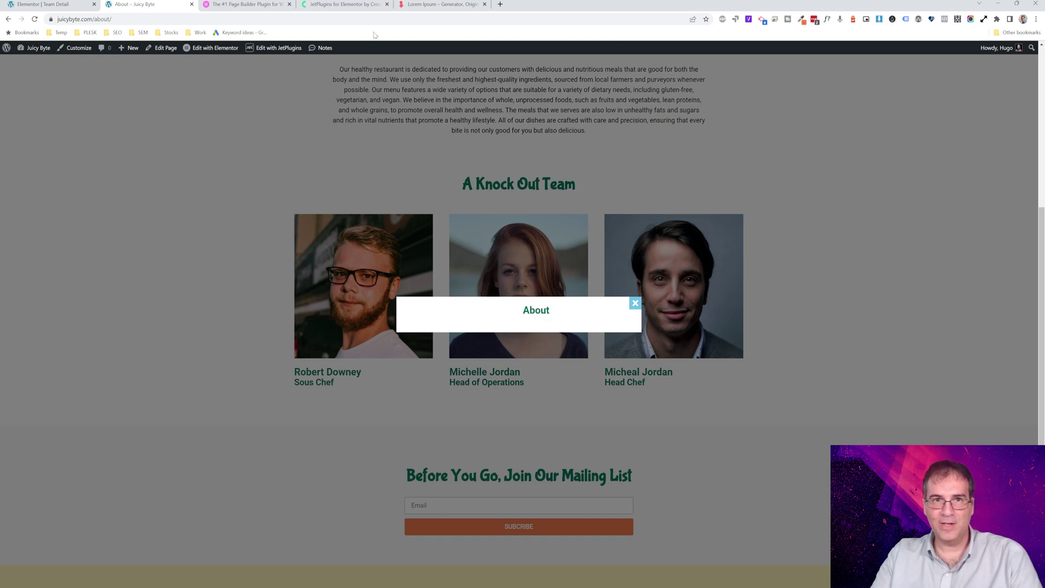
click(635, 303)
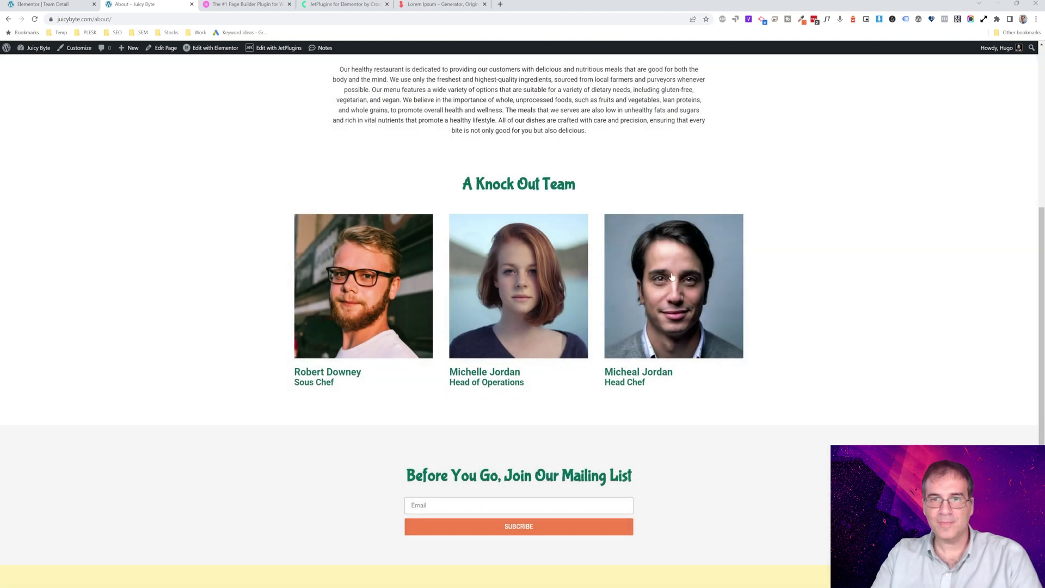
click(671, 276)
click(635, 303)
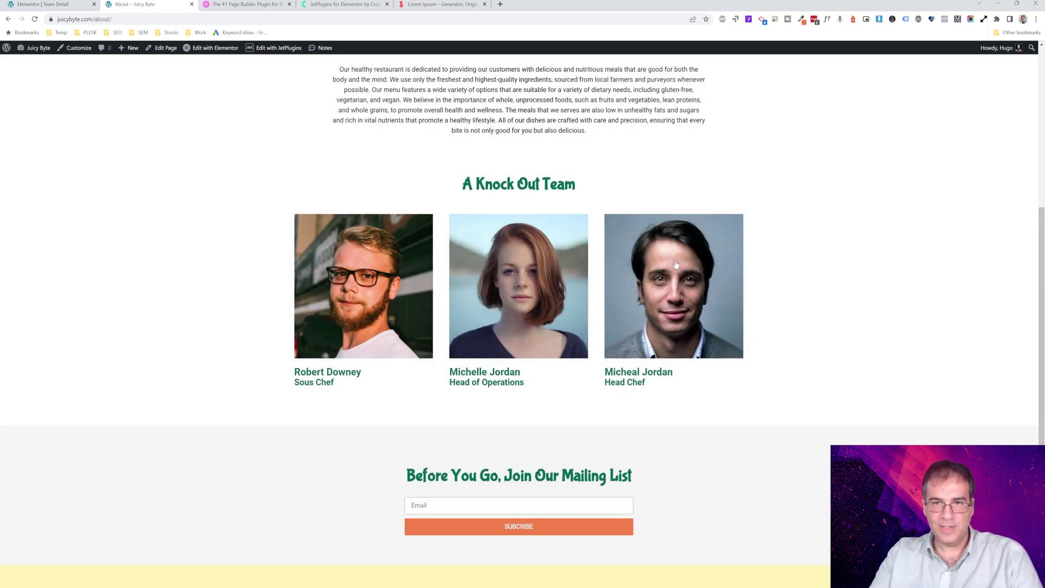
Enable Loading content with Ajax in the Team Detail popup's settings and update the popup.
click(20, 4)
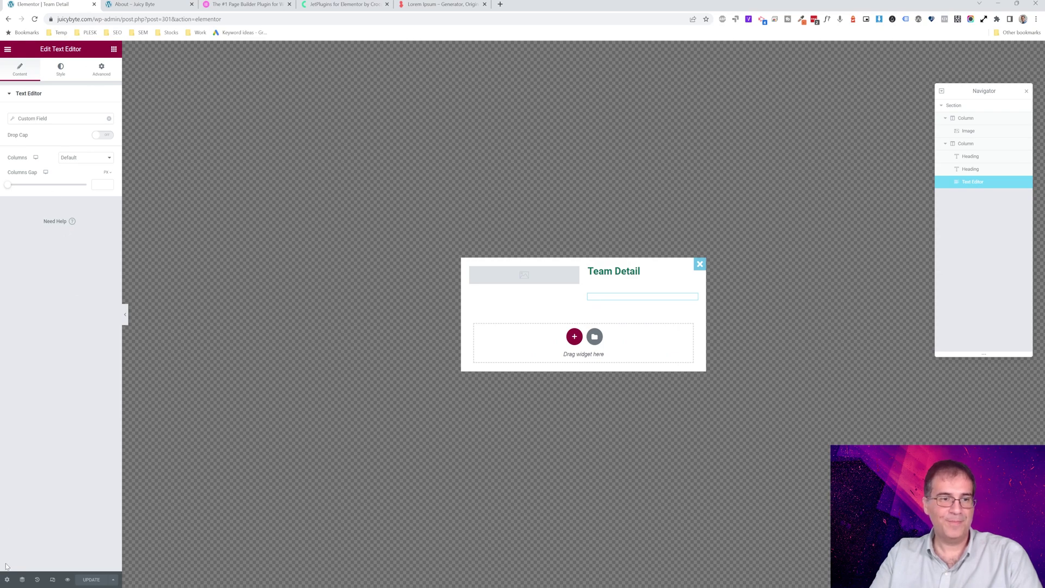
click(7, 580)
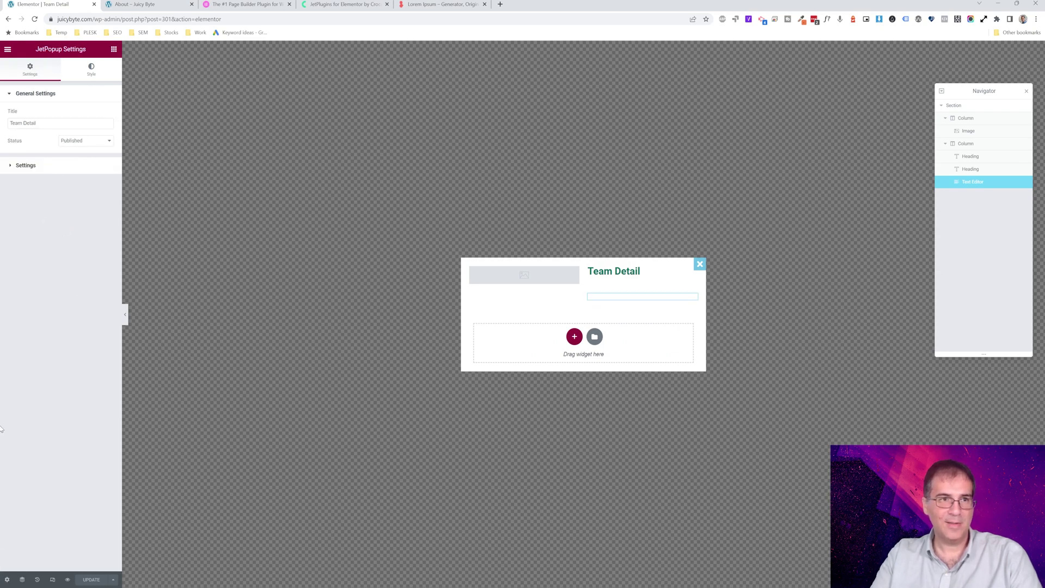
click(28, 165)
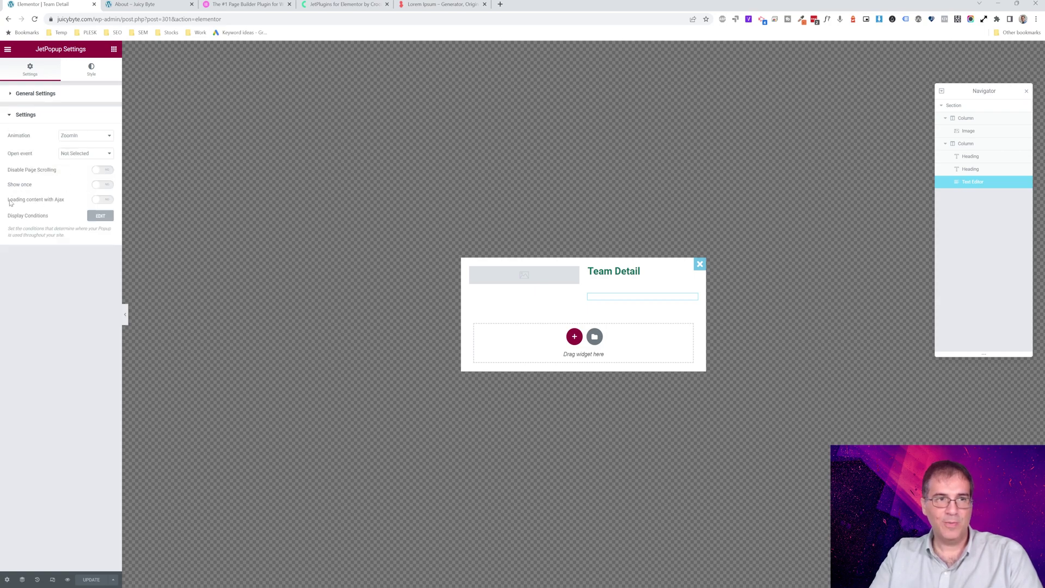
drag(11, 202, 70, 203)
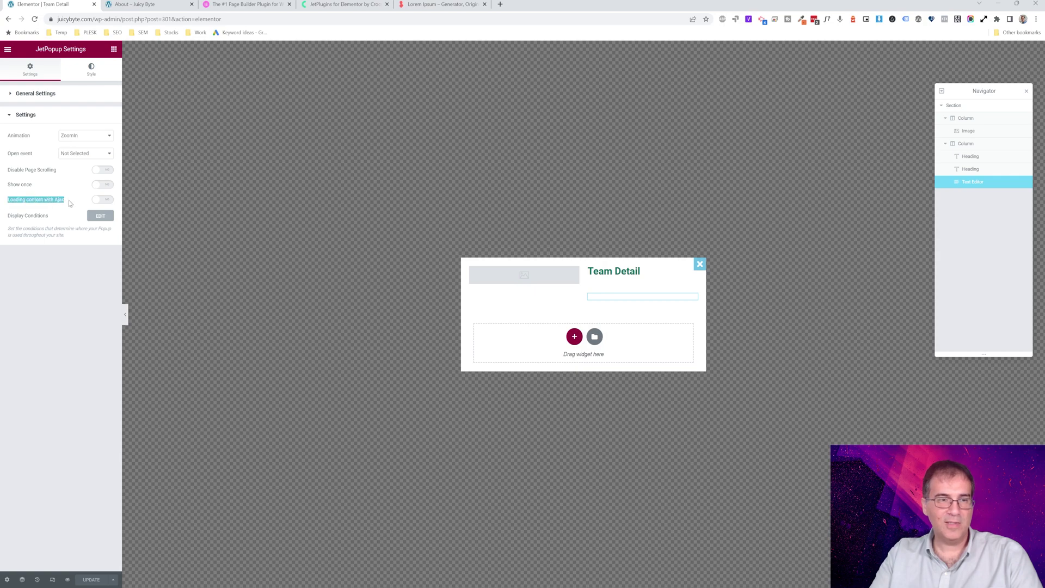
click(103, 200)
drag(8, 215, 95, 226)
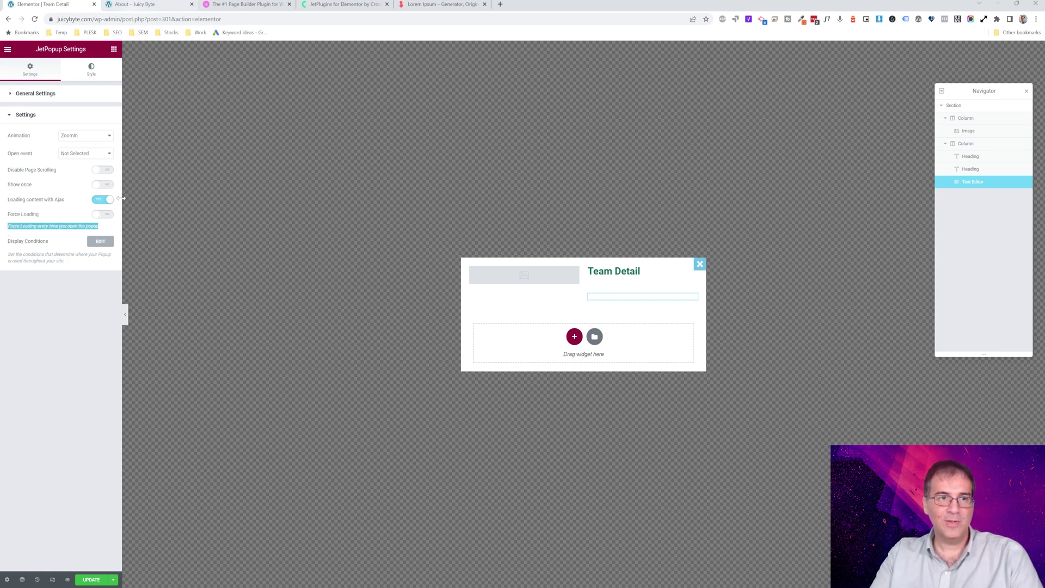
click(91, 580)
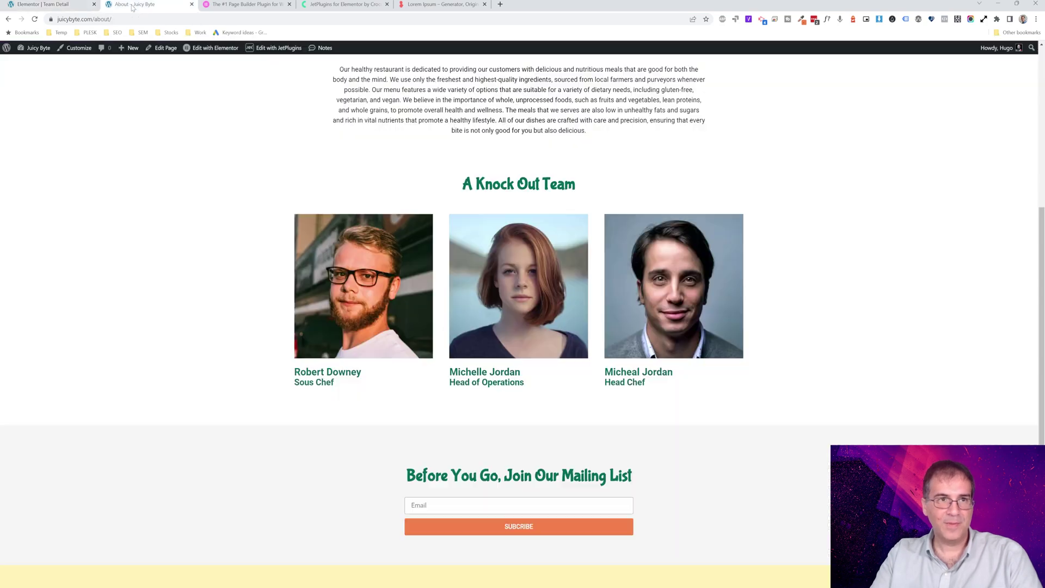
Reload the live About page and compare the popup's content when opened from each of the three team member images.
click(135, 5)
click(35, 20)
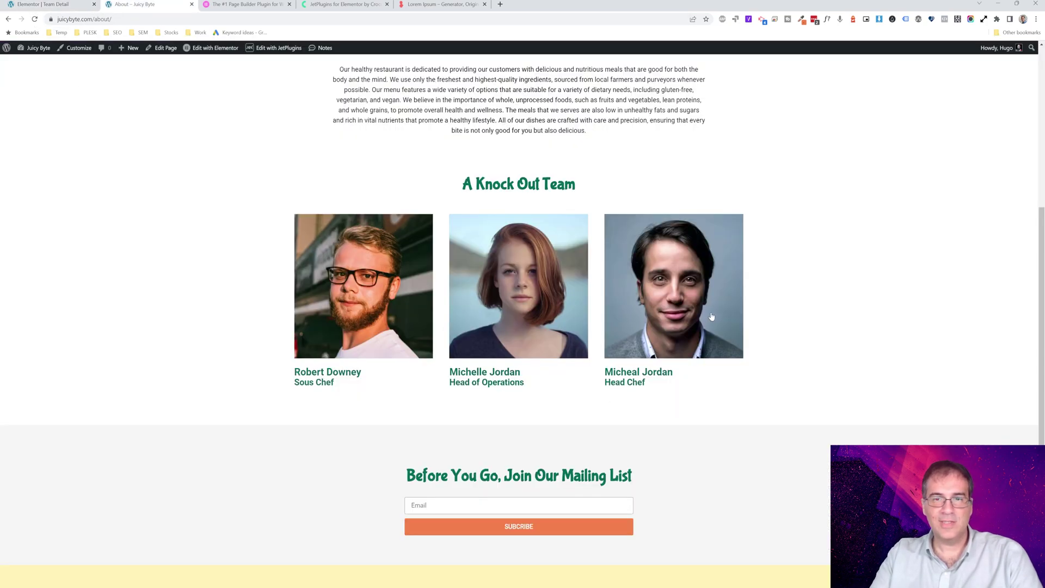
click(690, 290)
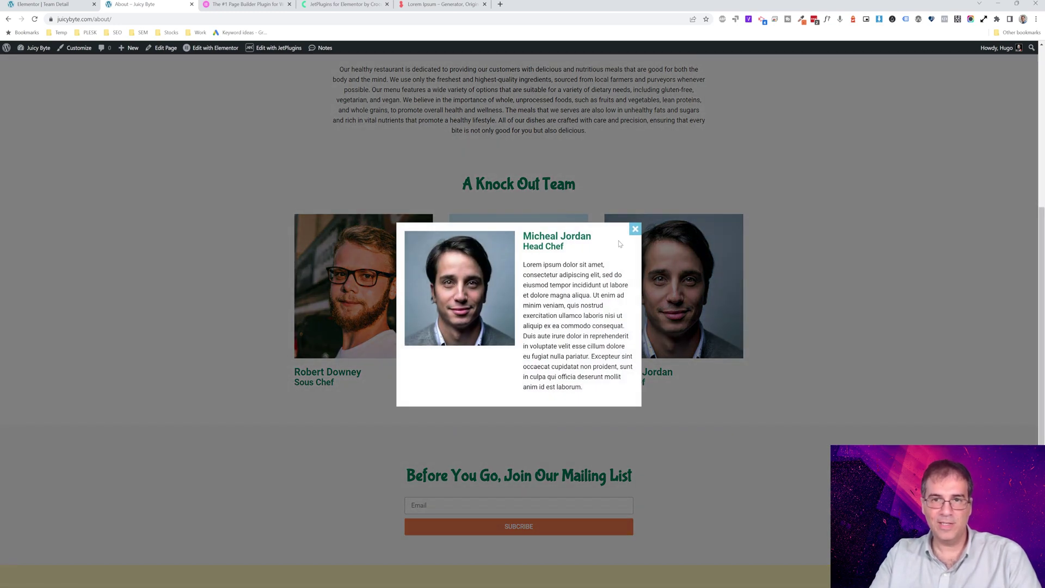
click(635, 229)
click(539, 268)
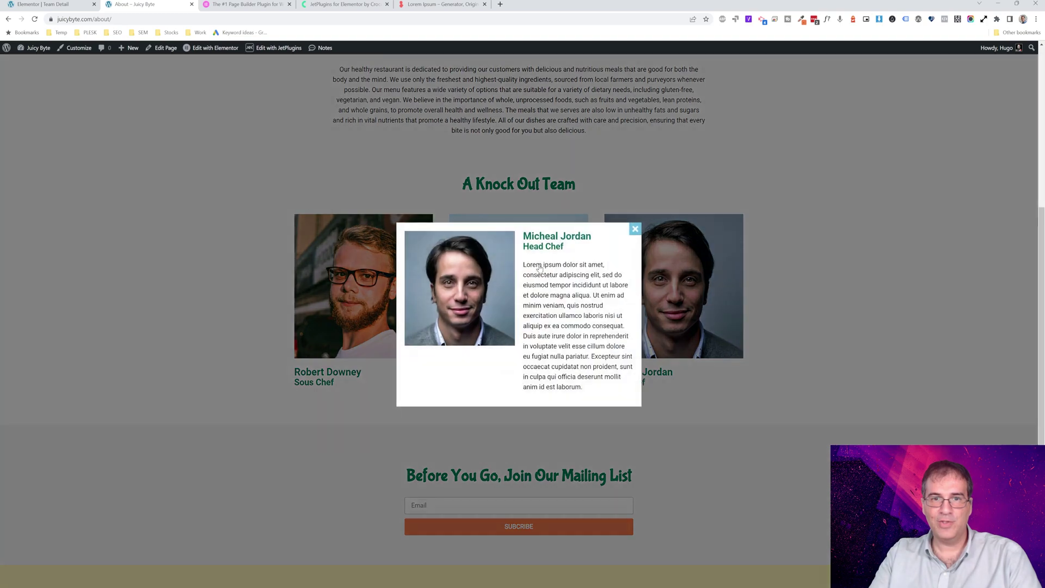
click(634, 229)
click(420, 270)
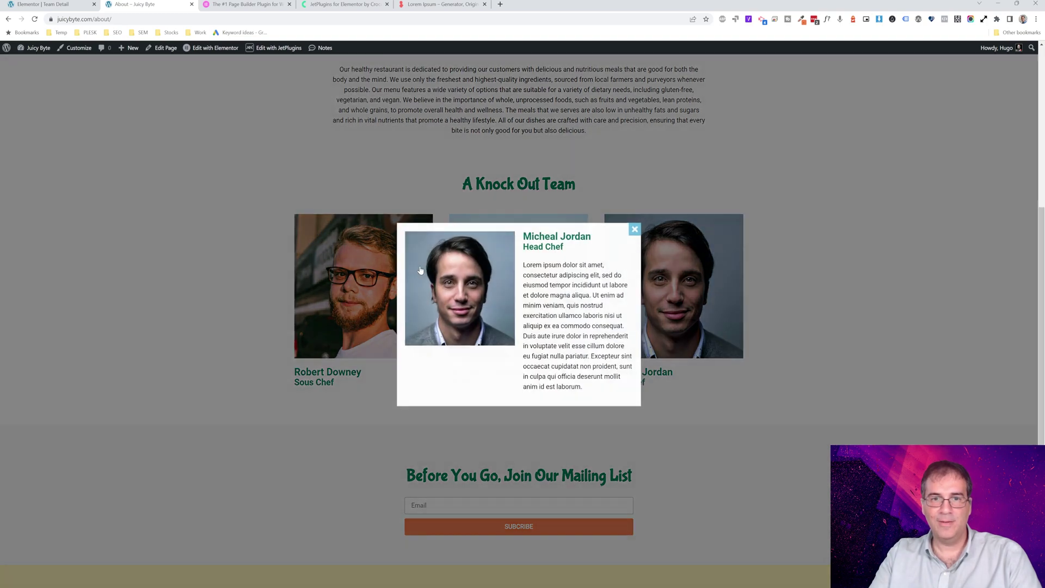
click(633, 229)
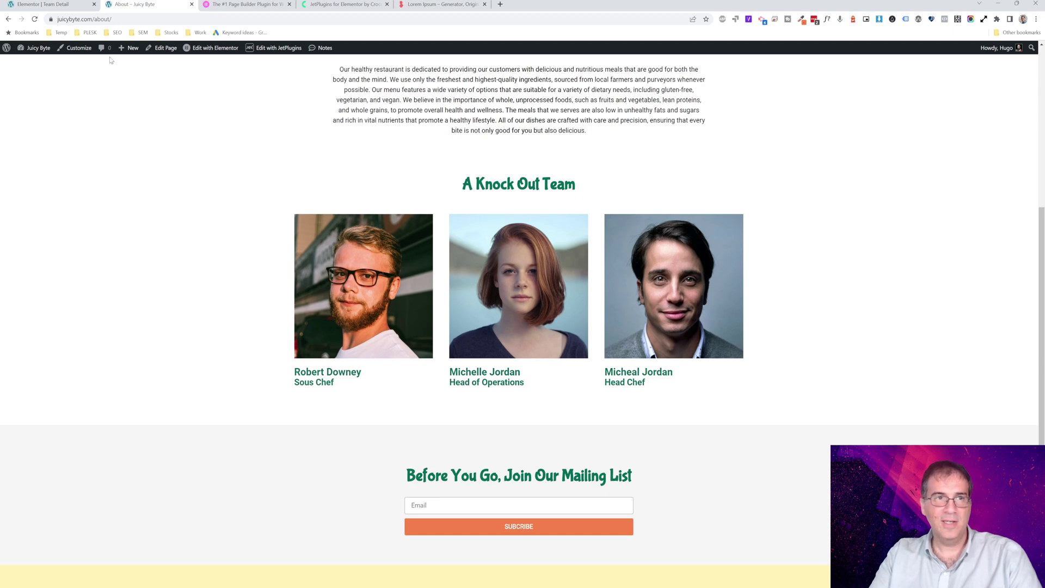
Enable Force Loading in the Team Detail popup's settings and update the popup.
click(49, 5)
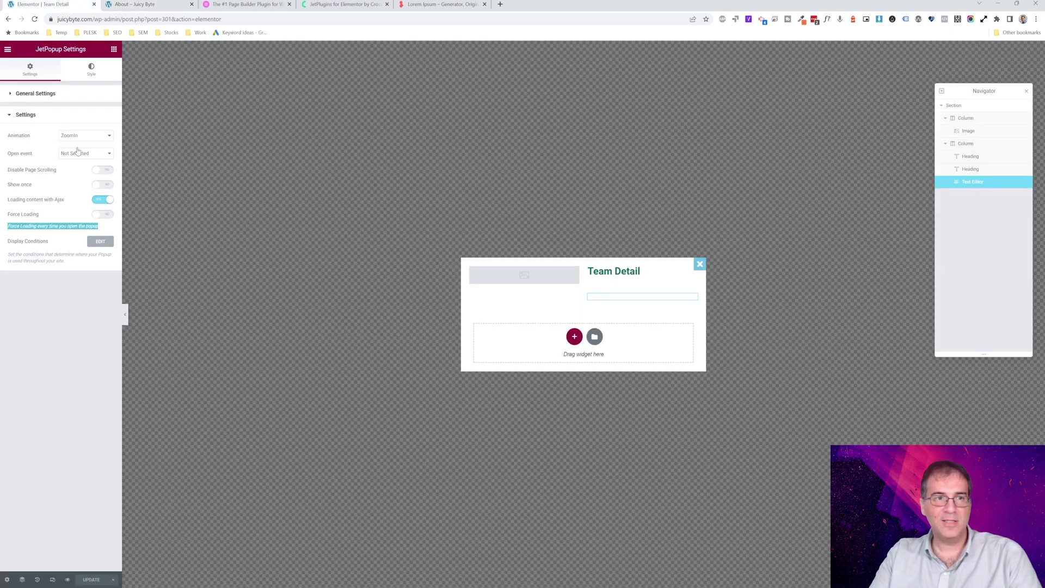
click(103, 217)
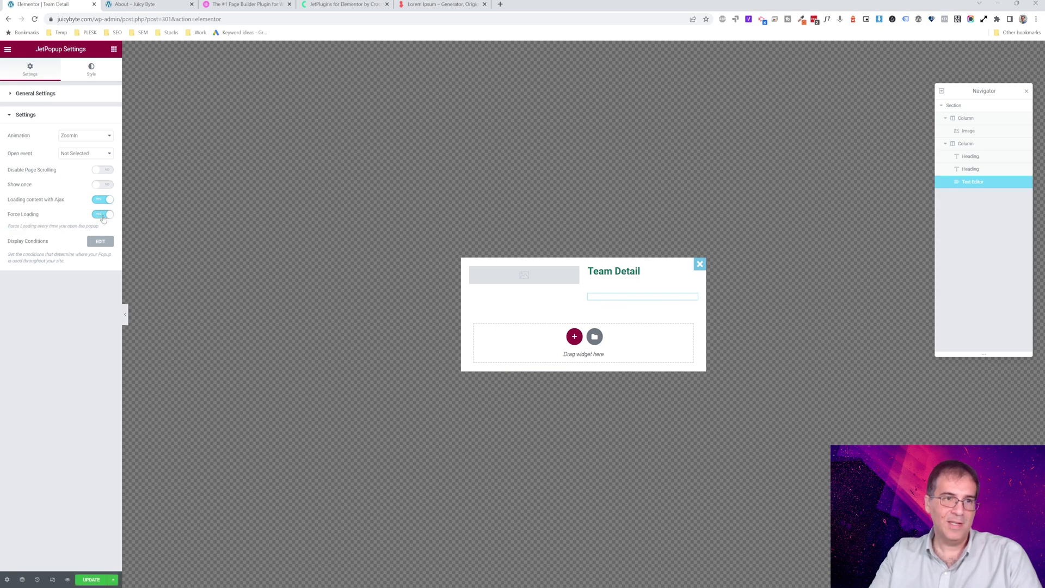
click(92, 580)
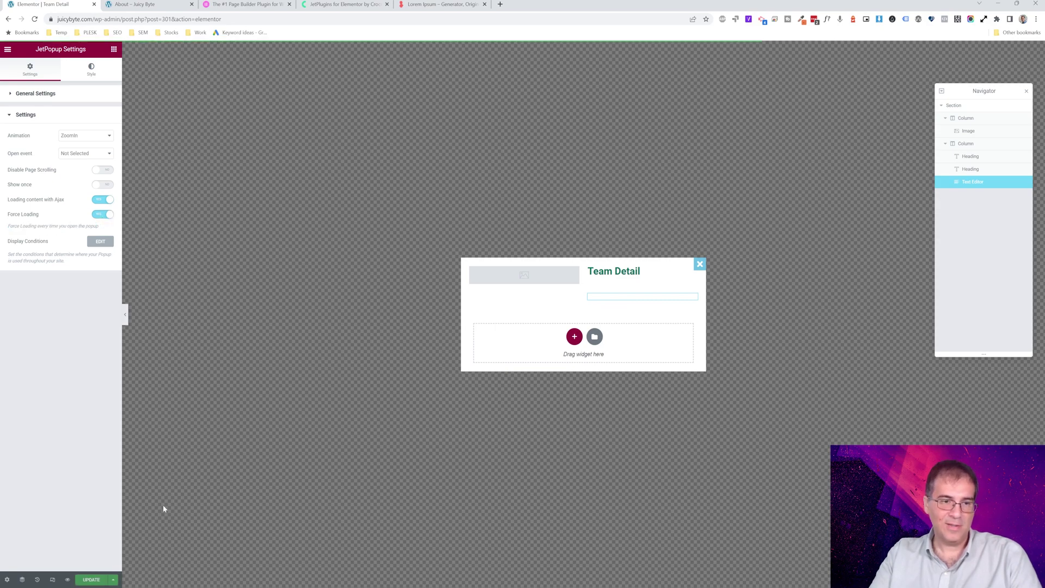
Reload the live About page and compare the popup's content when opened from the different team member images.
click(131, 5)
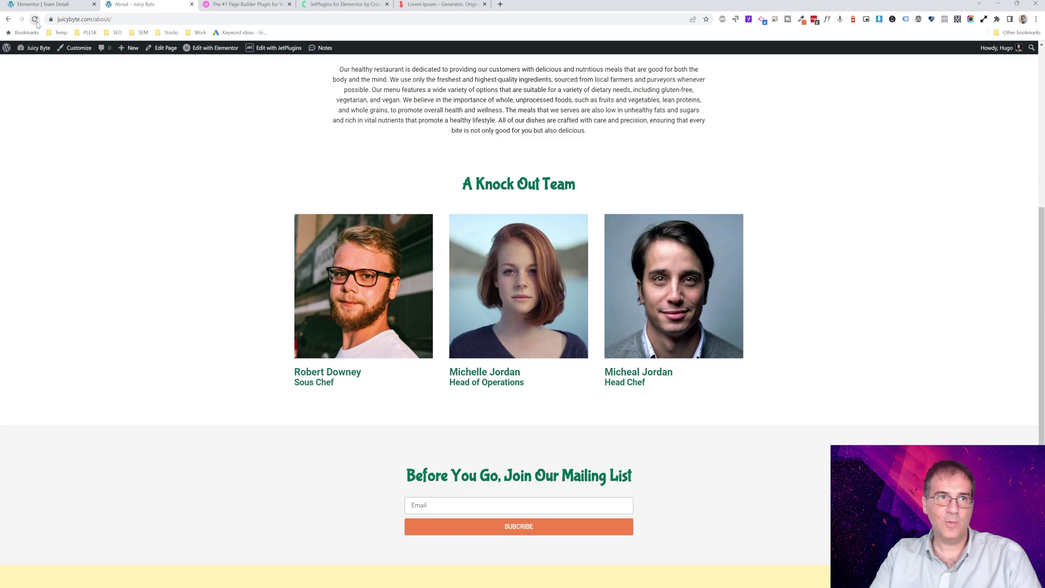
click(348, 323)
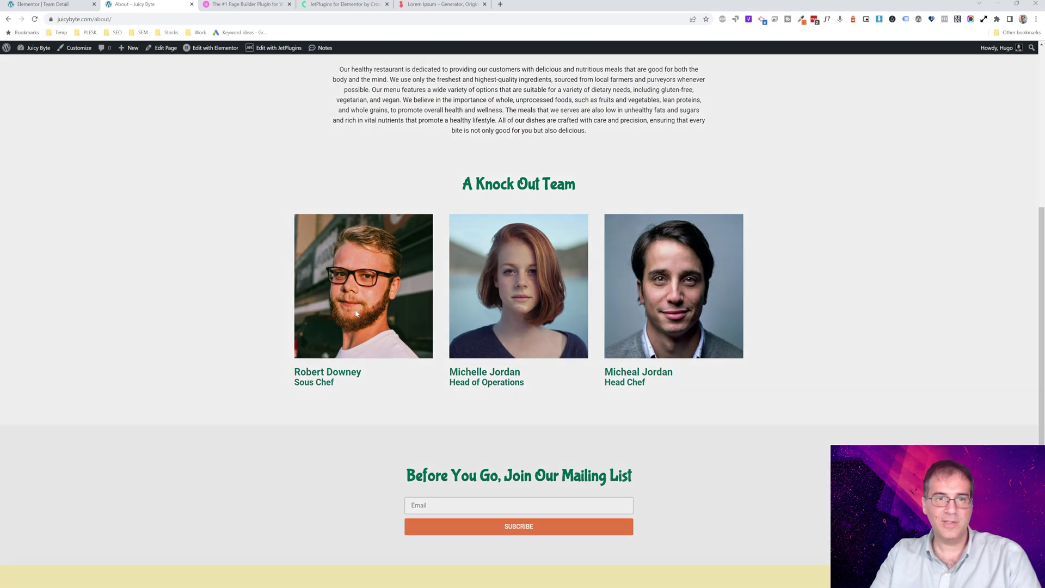
click(632, 231)
click(540, 278)
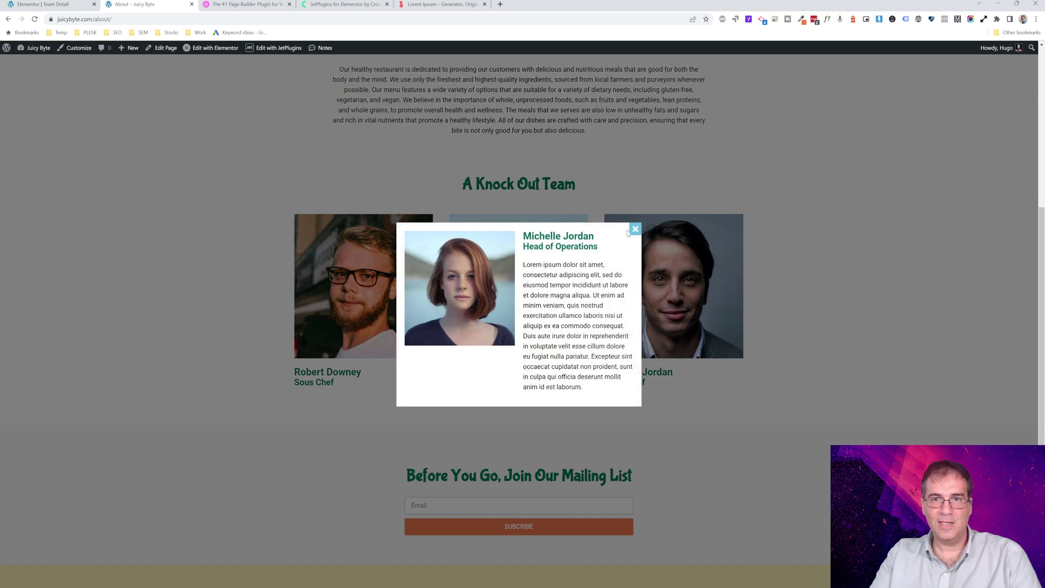
click(629, 232)
click(664, 299)
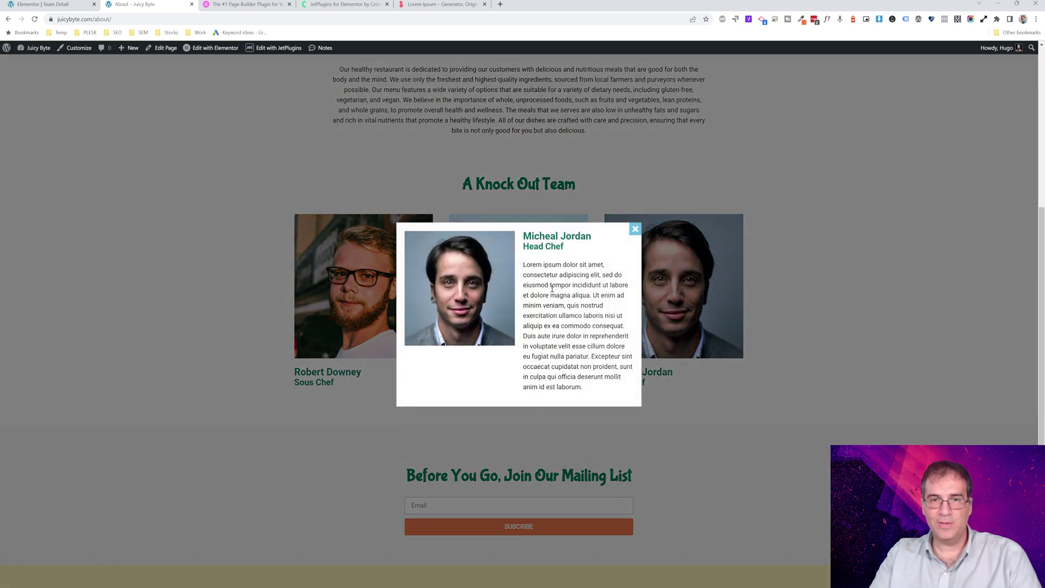
click(633, 231)
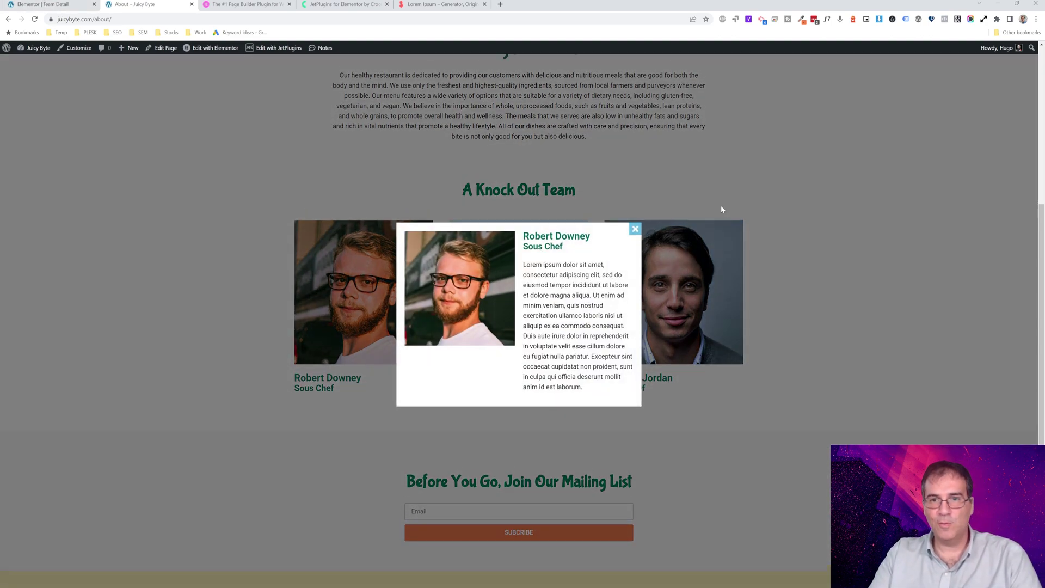
Test whether the About page scrolls behind the open team member popup, and close the popup.
scroll(728, 209, down, 5)
scroll(729, 212, up, 5)
scroll(740, 220, down, 4)
scroll(746, 229, up, 5)
scroll(749, 233, down, 4)
scroll(759, 246, down, 3)
scroll(762, 248, up, 5)
scroll(765, 249, down, 4)
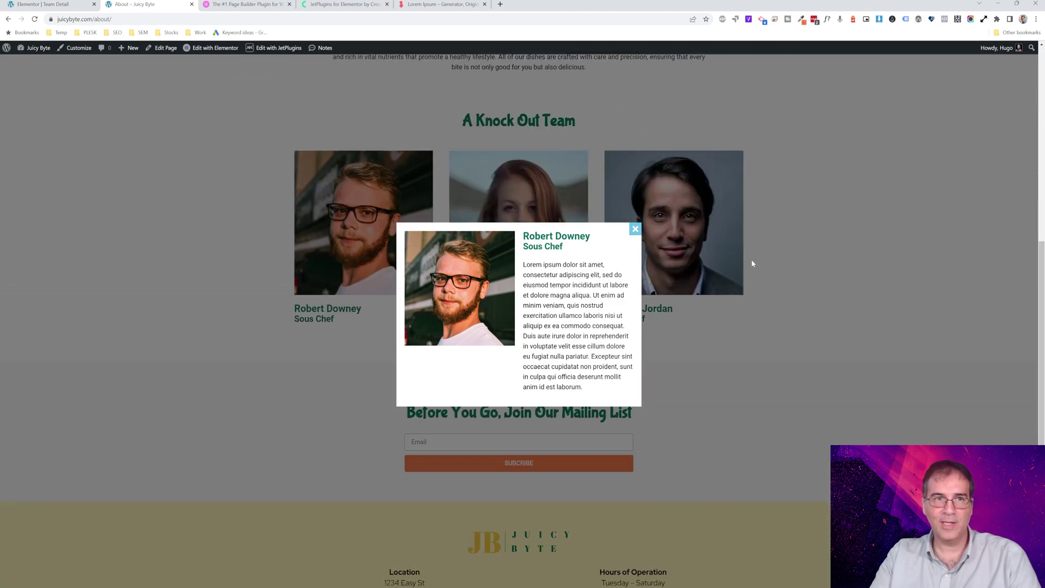
scroll(707, 246, up, 1)
click(635, 228)
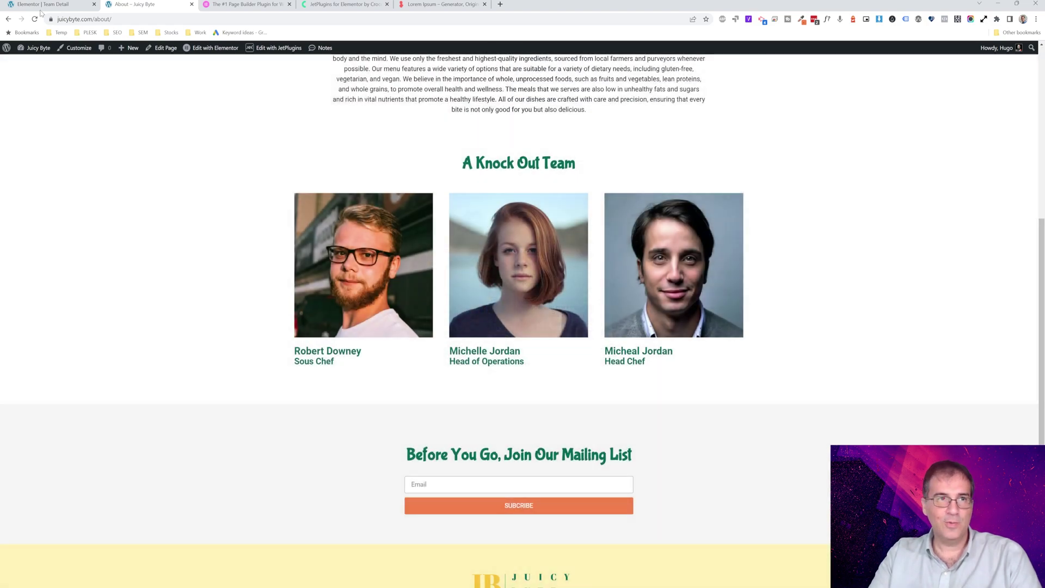
Enable Disable Page Scrolling in the Team Detail popup's settings and update the popup.
click(36, 5)
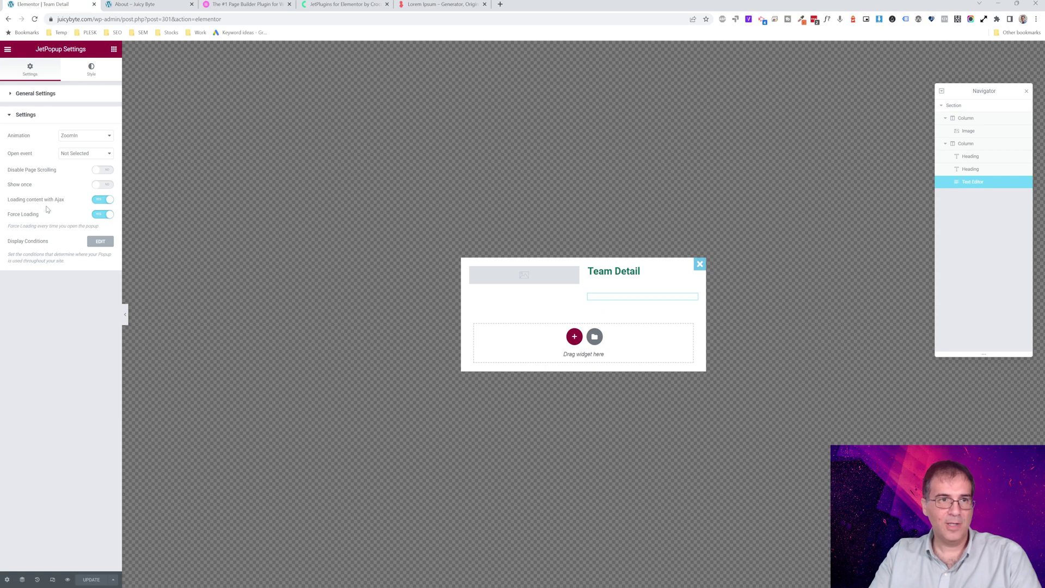
click(109, 173)
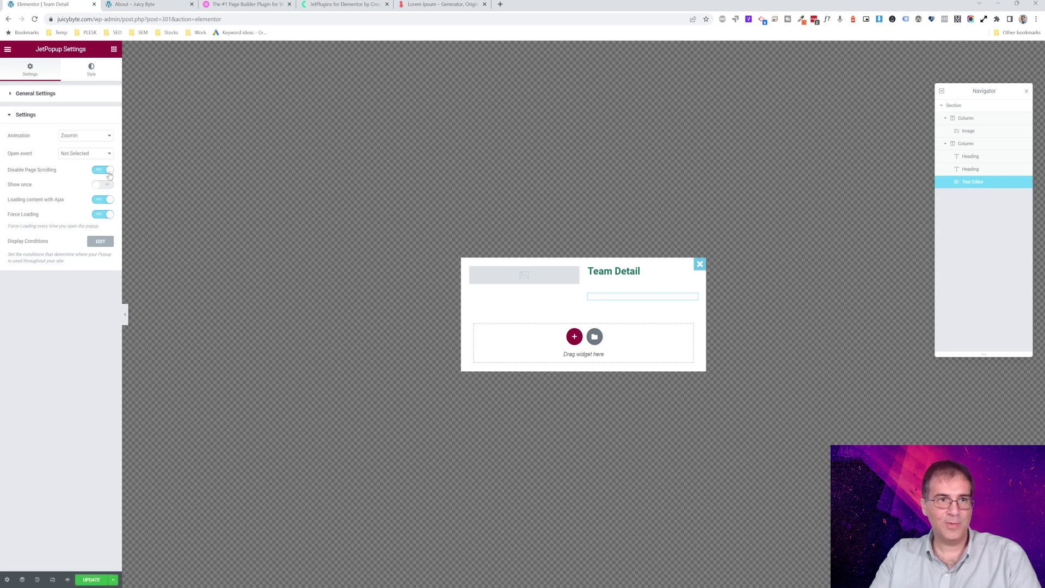
click(88, 580)
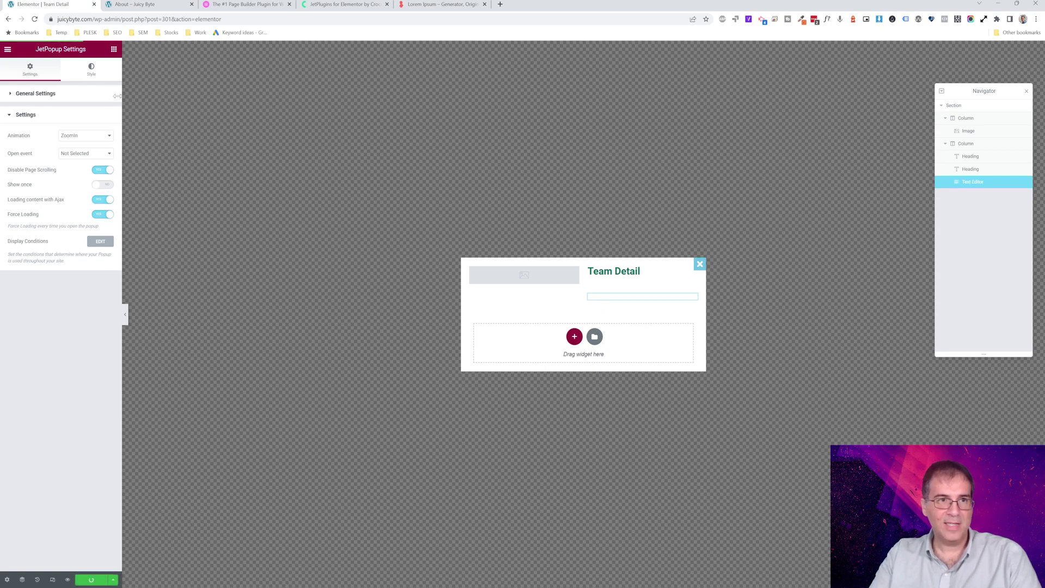
Give the popup's close button a classic background in the dark green global color and update the popup.
click(91, 71)
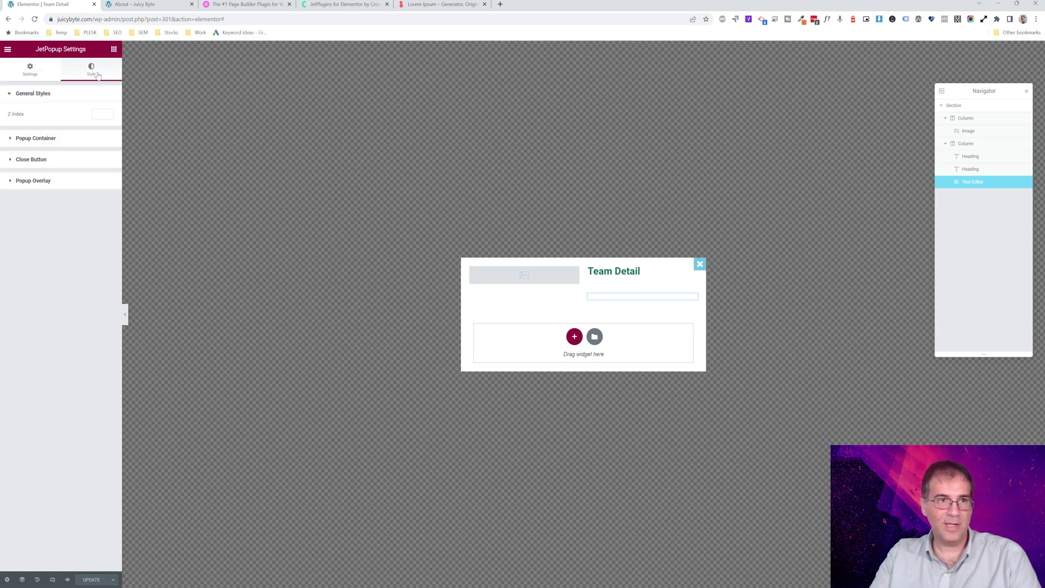
click(31, 161)
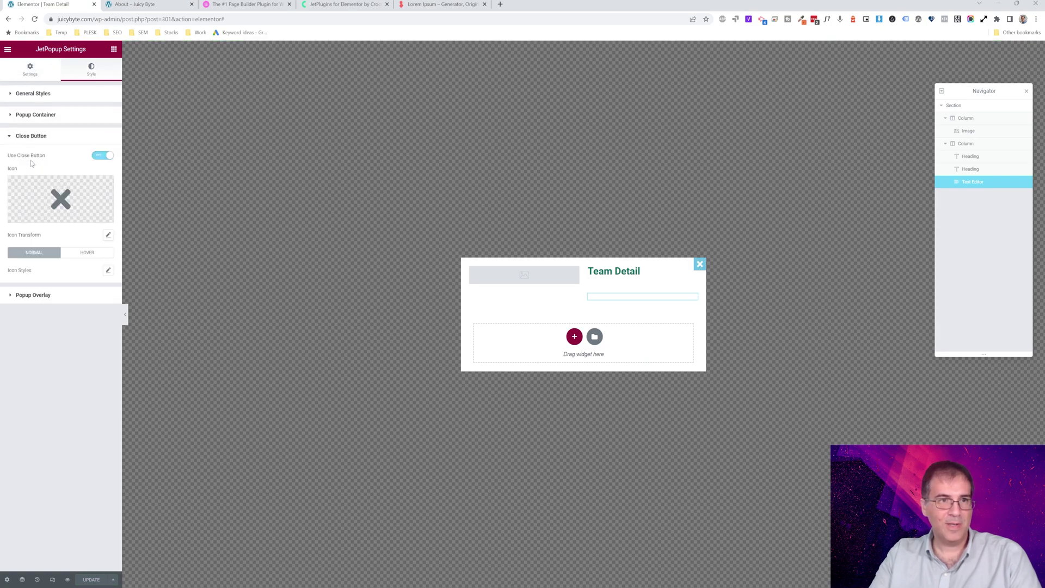
click(108, 270)
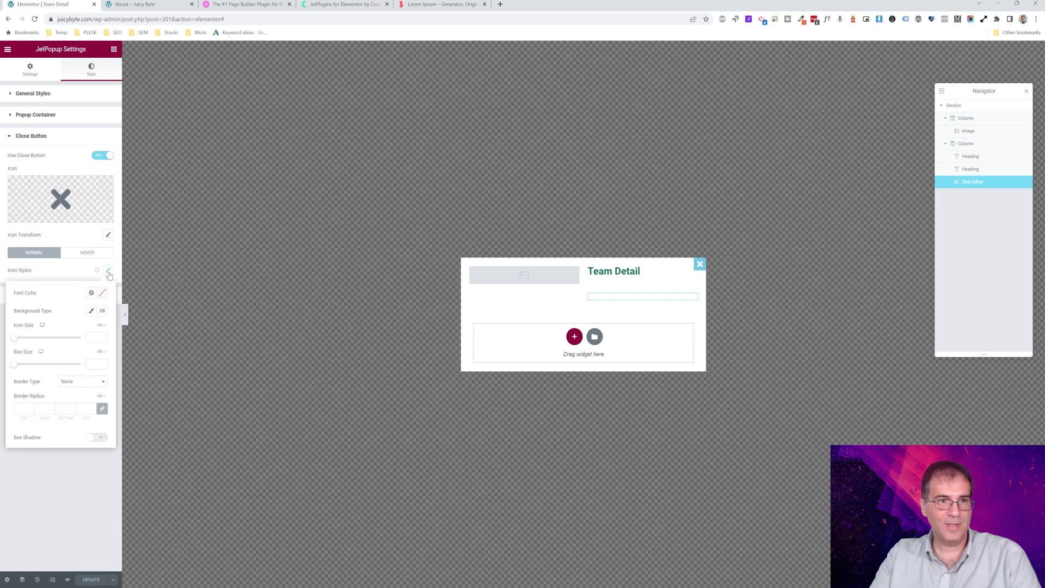
click(92, 312)
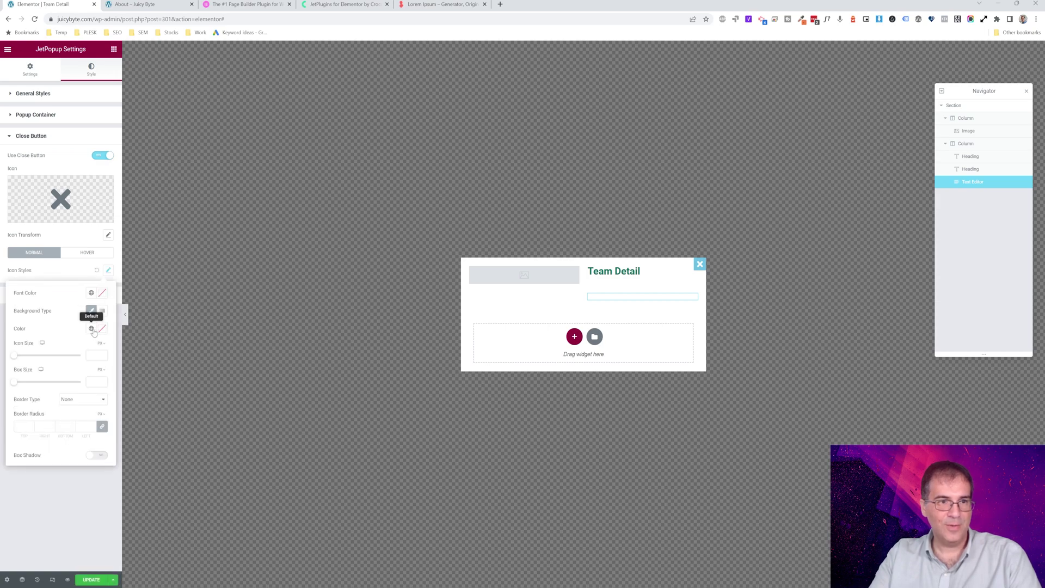
click(92, 332)
click(31, 368)
click(93, 580)
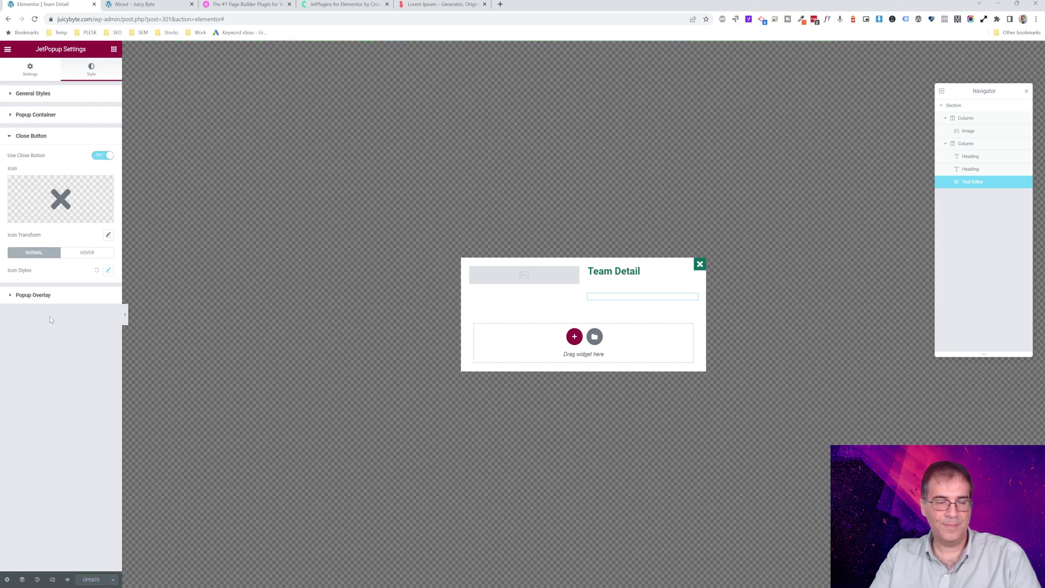
Review the popup's behavior settings, and test the restyled popup from two team member images on the reloaded About page.
click(7, 580)
click(26, 174)
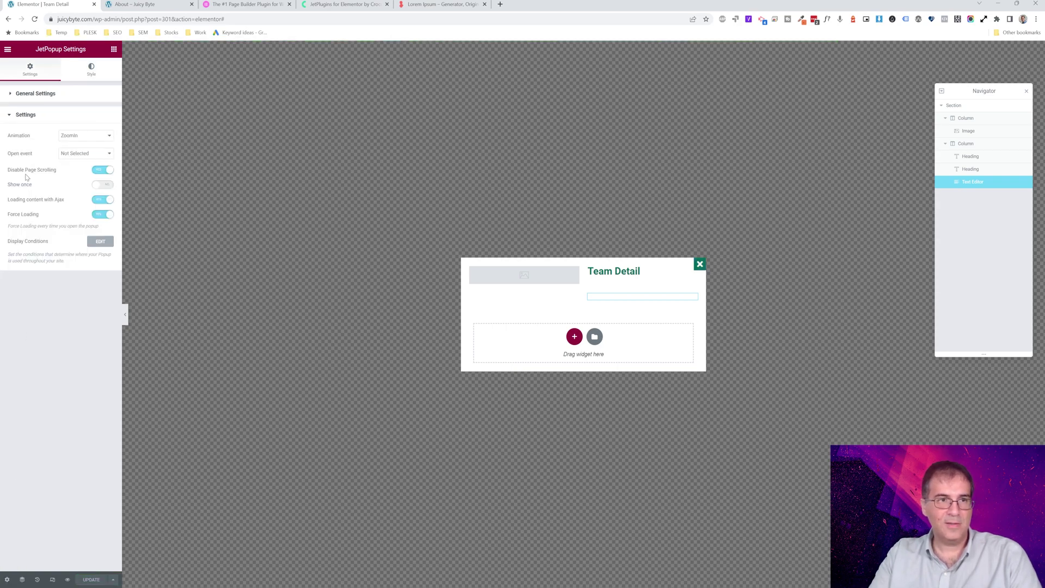
click(156, 4)
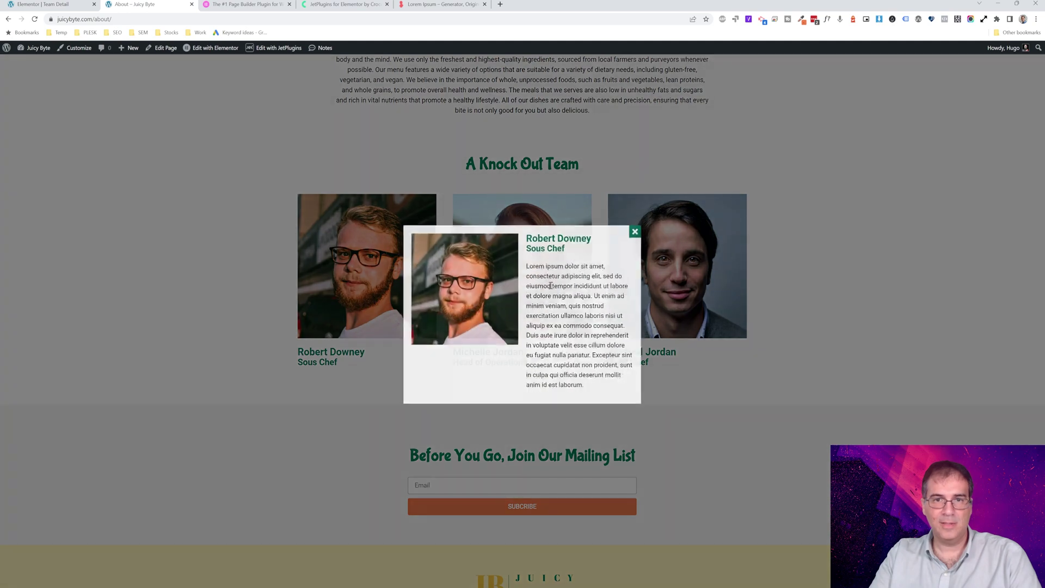
click(640, 230)
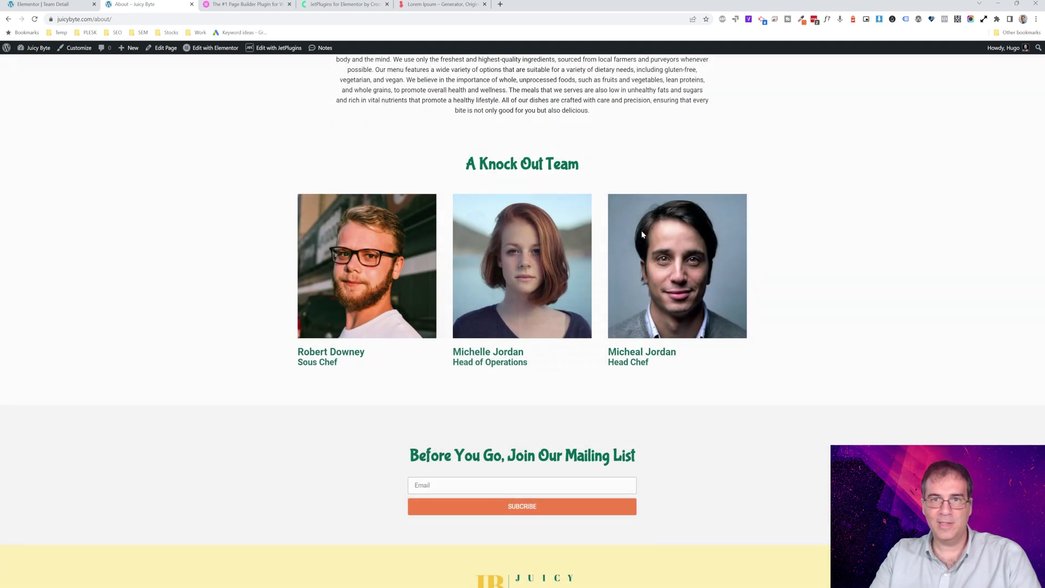
click(570, 257)
click(639, 230)
Add a visibility condition to the Team Detail popup that includes the singular page About, and save the conditions.
click(48, 4)
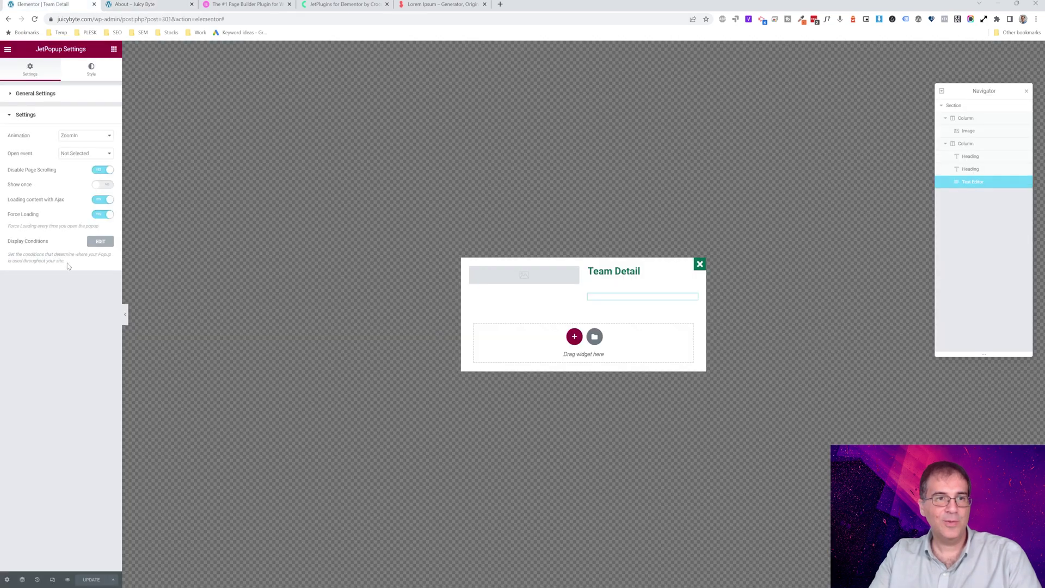
click(101, 242)
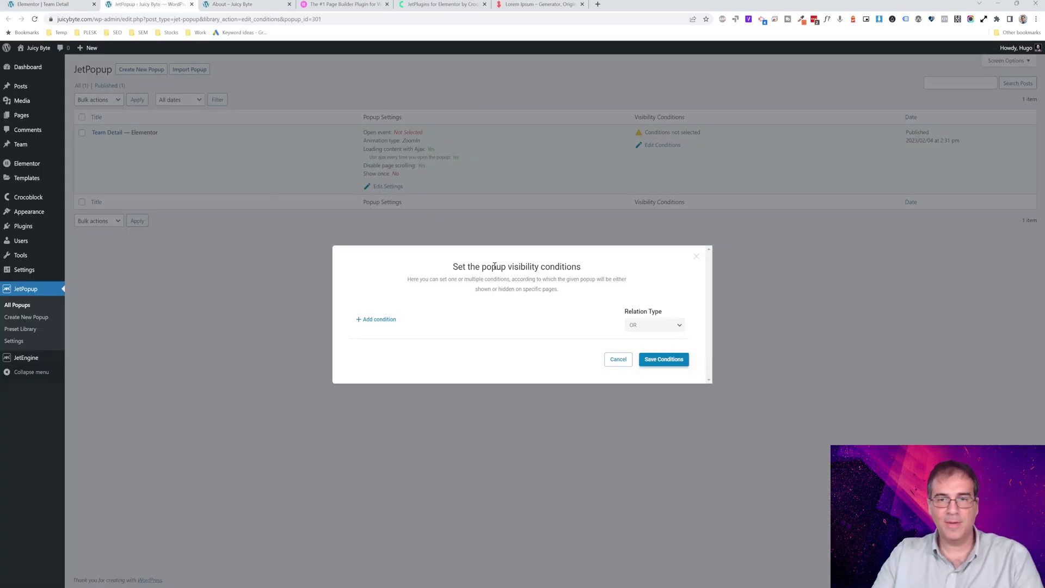
click(379, 321)
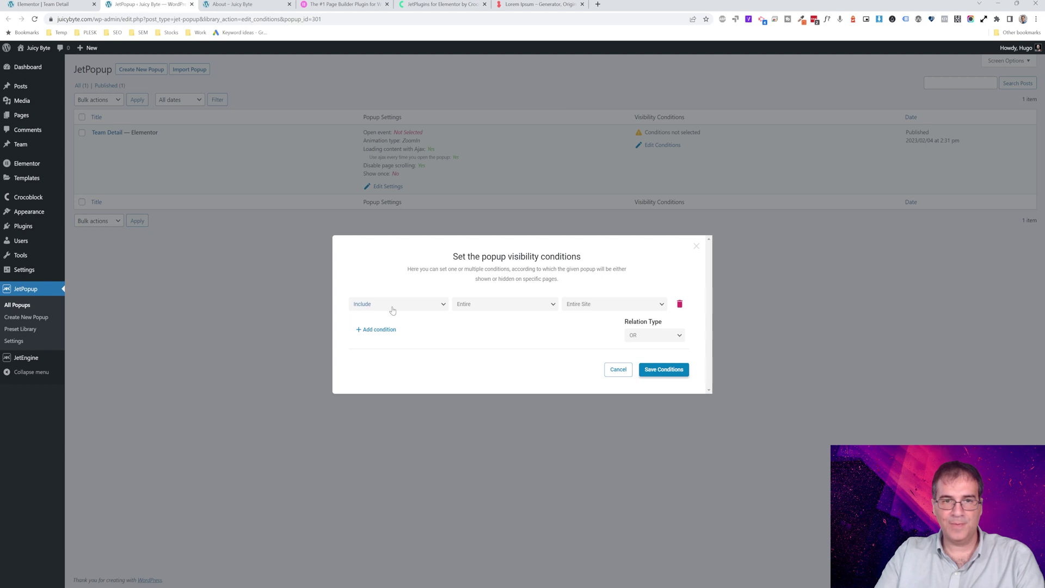
click(528, 308)
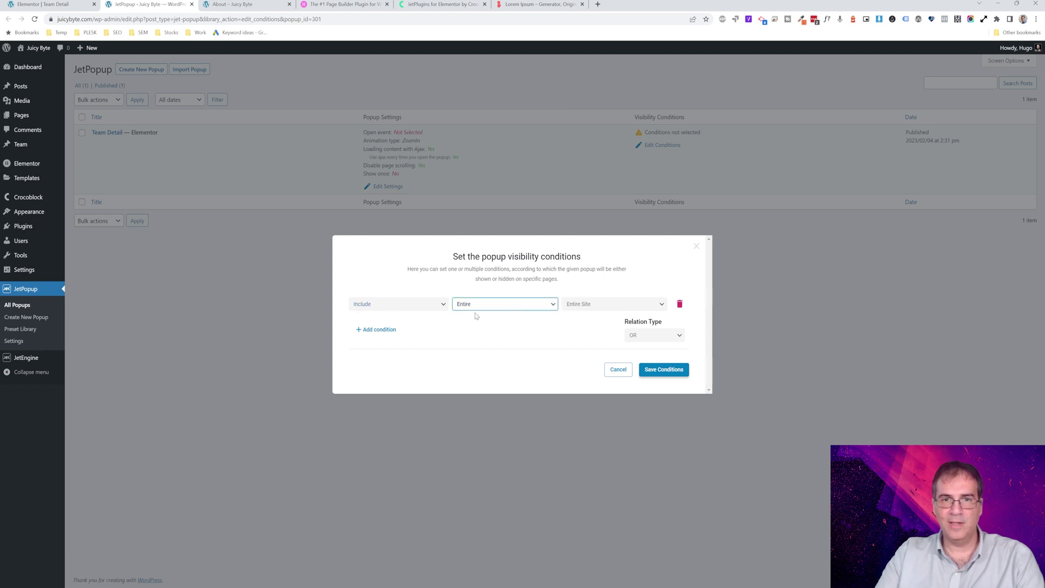
click(575, 306)
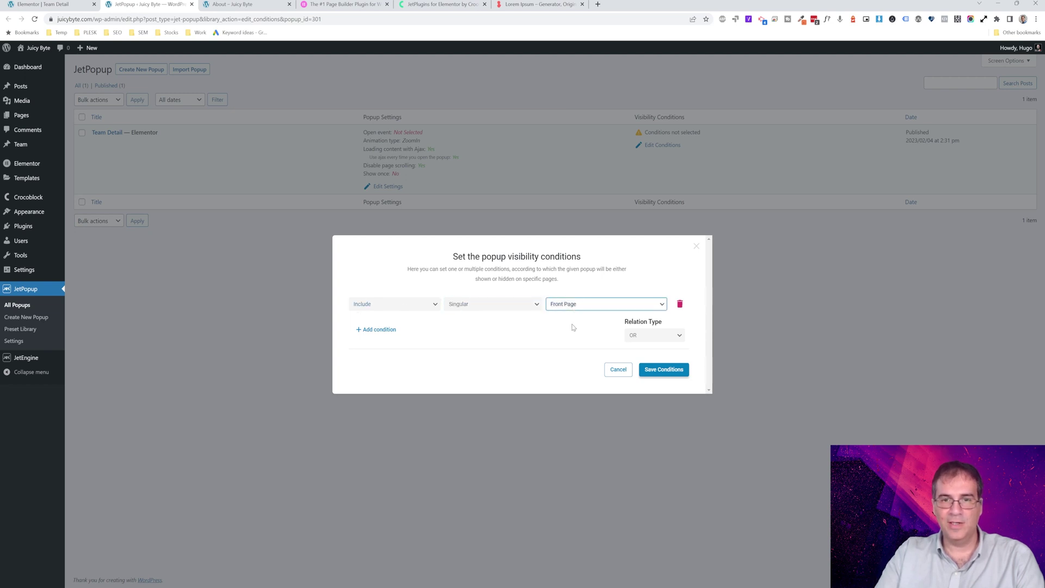
click(571, 333)
click(600, 308)
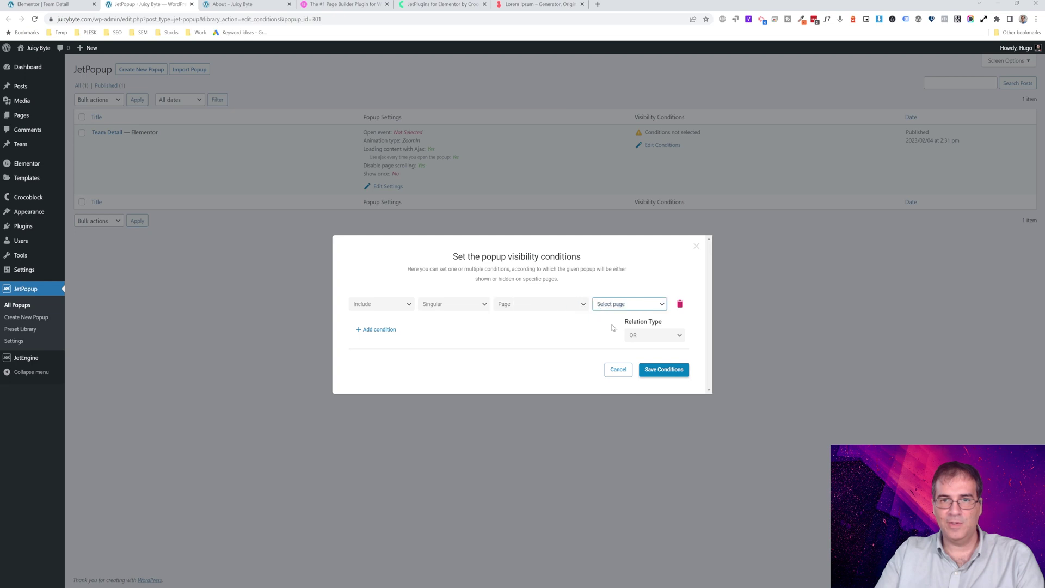
click(654, 375)
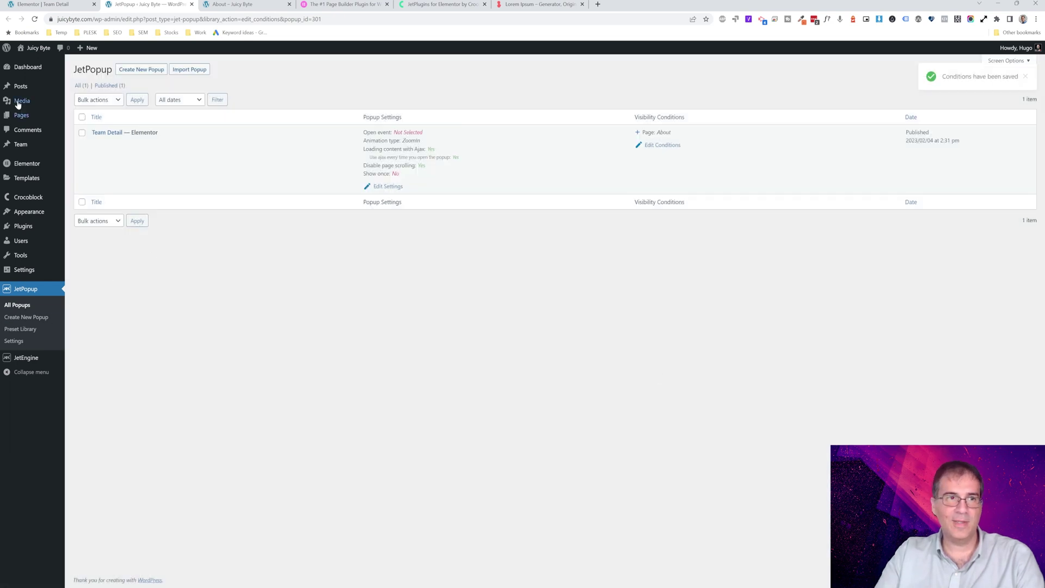
Recheck the popup on the live About page by opening it from each of the team member images.
click(231, 3)
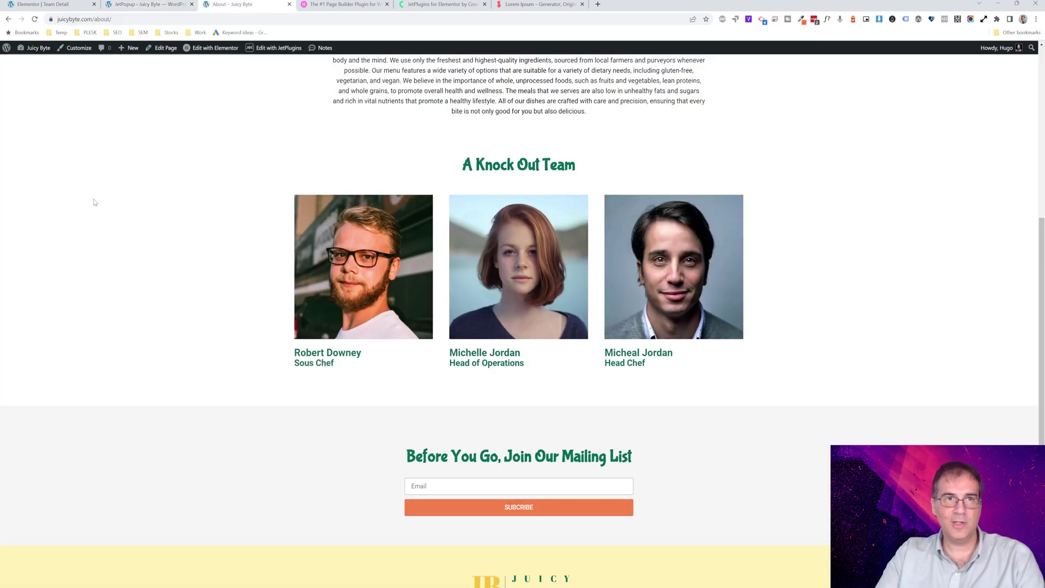
click(401, 281)
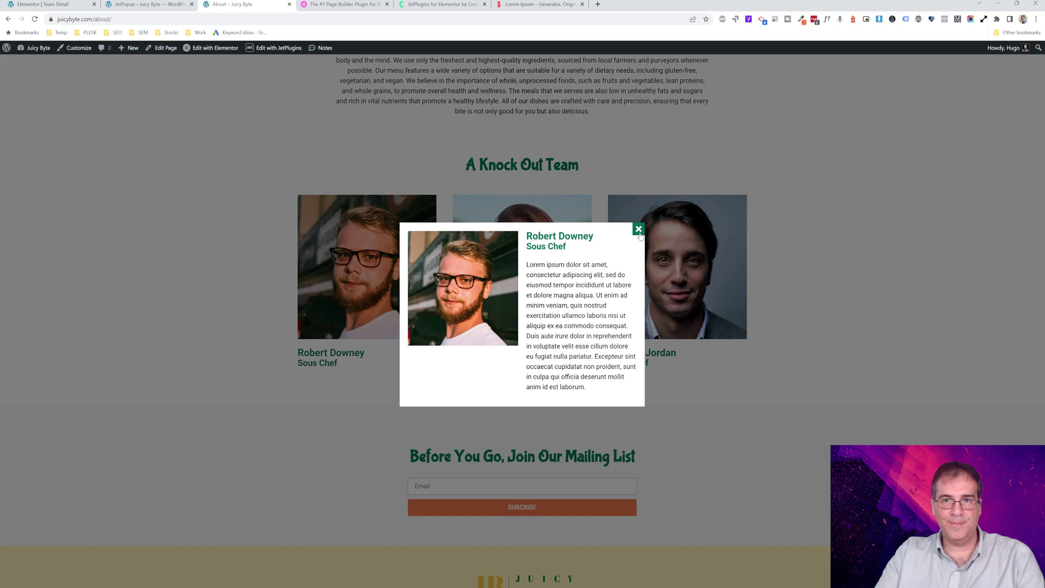
click(638, 229)
click(655, 234)
click(636, 232)
click(560, 243)
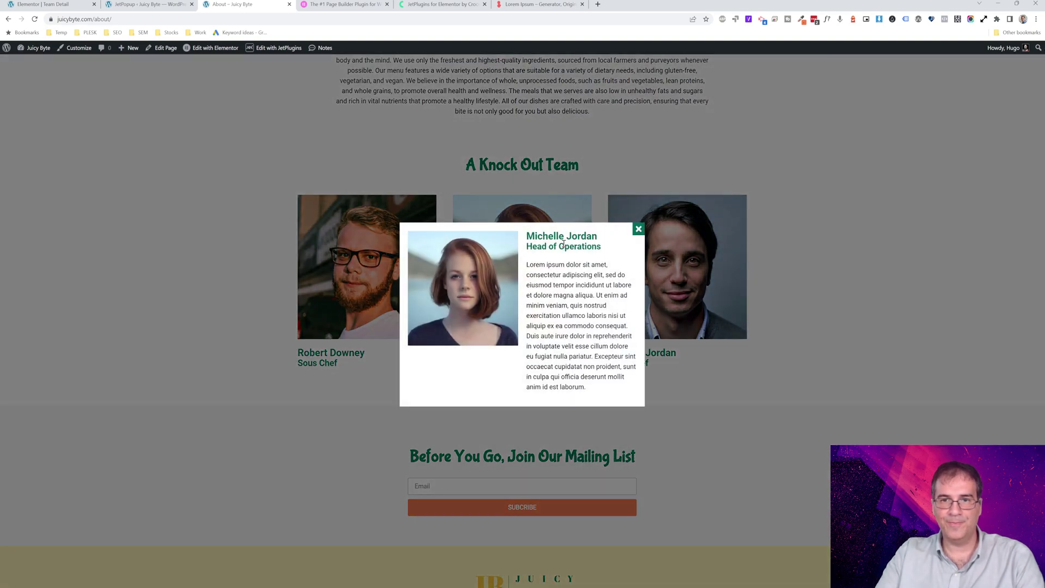